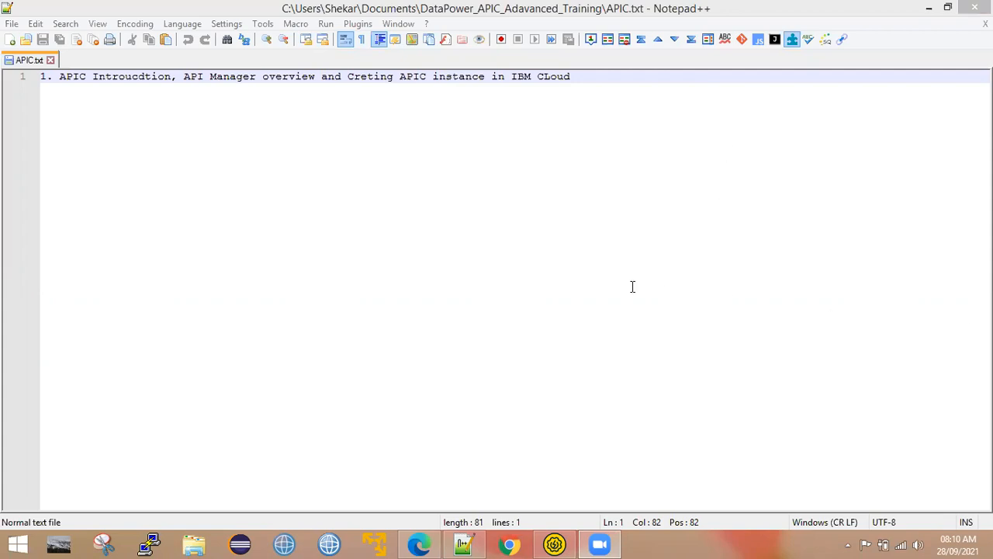
{"action": "left_click", "coordinate": [582, 78]}
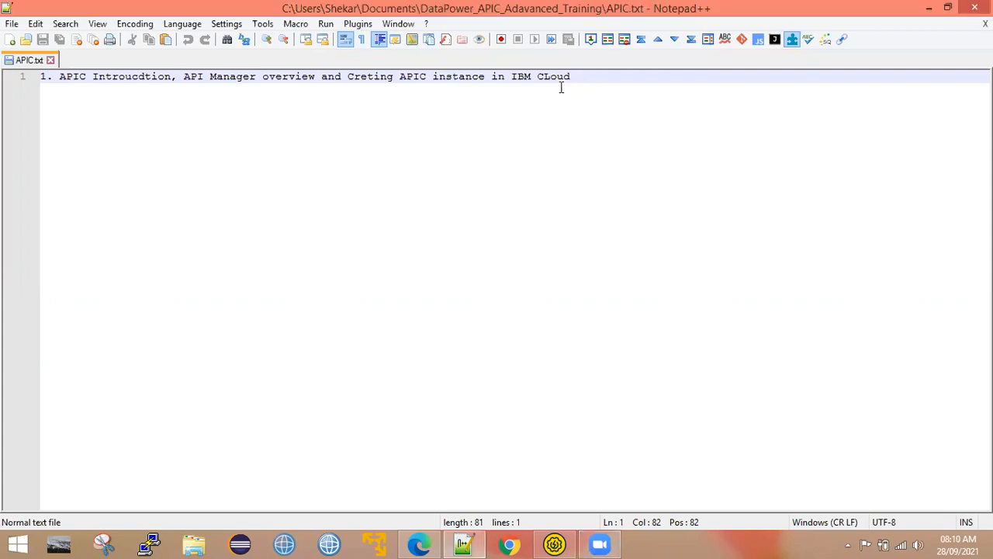
{"action": "left_click", "coordinate": [550, 76]}
{"action": "left_click", "coordinate": [585, 78]}
Step: Switch to Edge, bring up the IBM Cloud API Connect dashboard and close the WhatsApp tab
{"action": "mouse_move", "coordinate": [419, 541]}
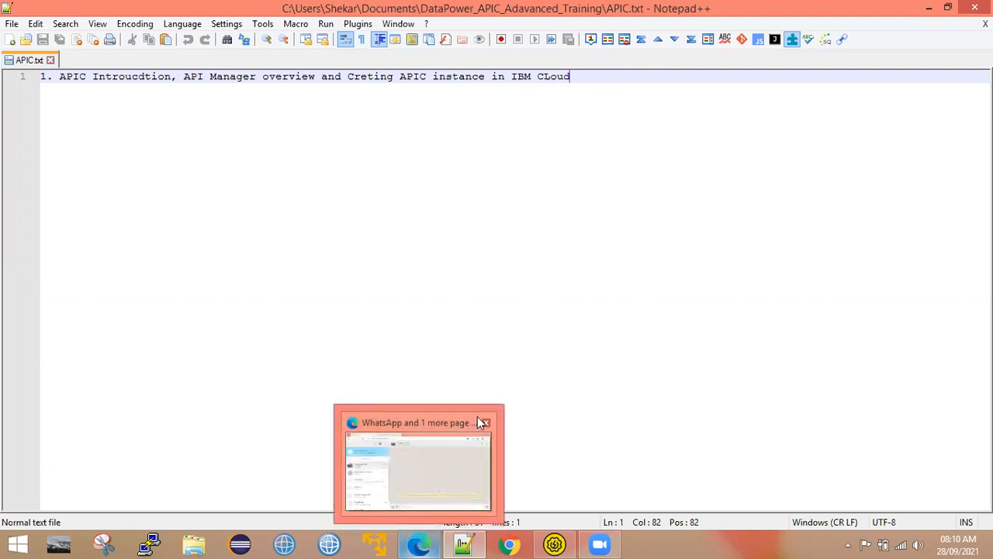
{"action": "left_click", "coordinate": [454, 458]}
{"action": "left_click", "coordinate": [225, 13]}
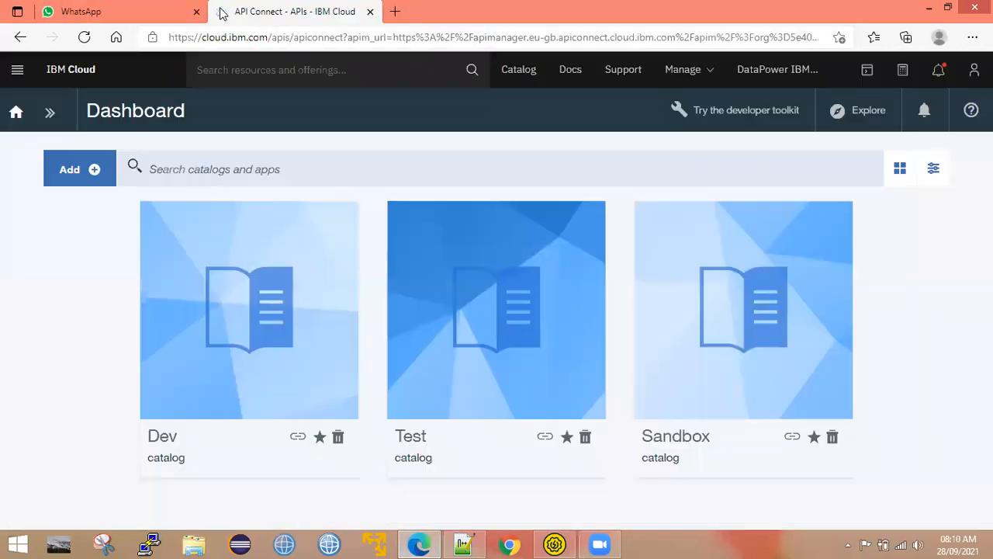
{"action": "left_click", "coordinate": [197, 12]}
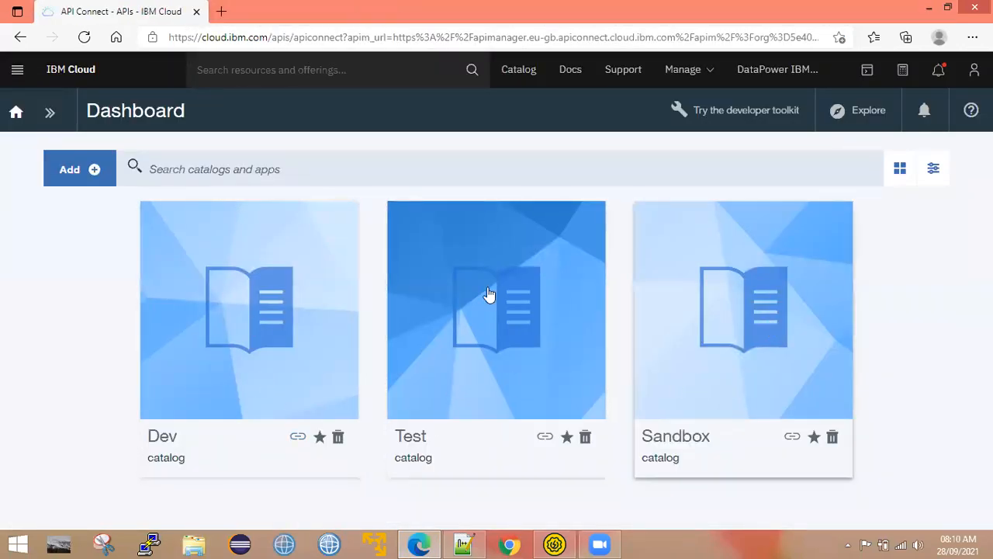
Step: Open the Dev catalog in a new tab and close the original dashboard tab
{"action": "right_click", "coordinate": [277, 301]}
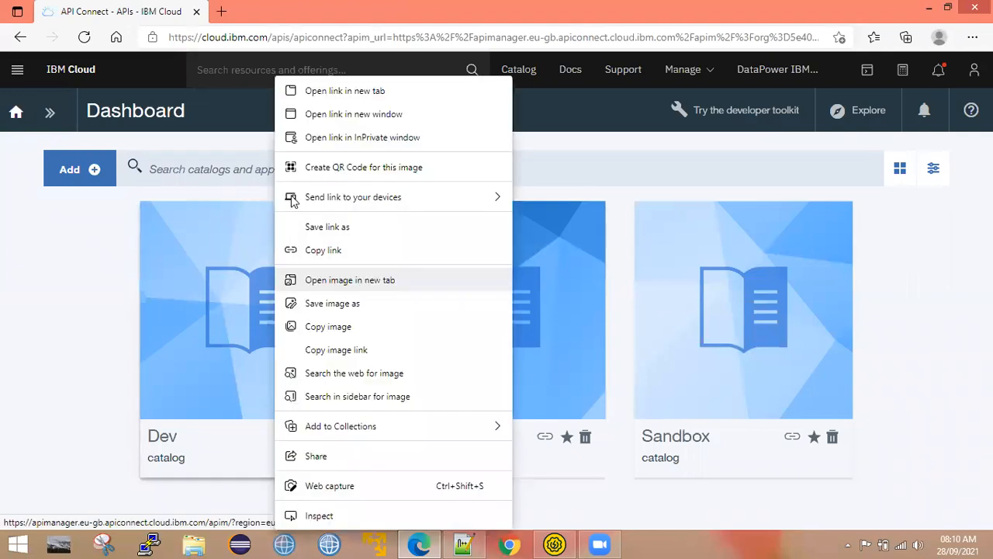
{"action": "left_click", "coordinate": [346, 90]}
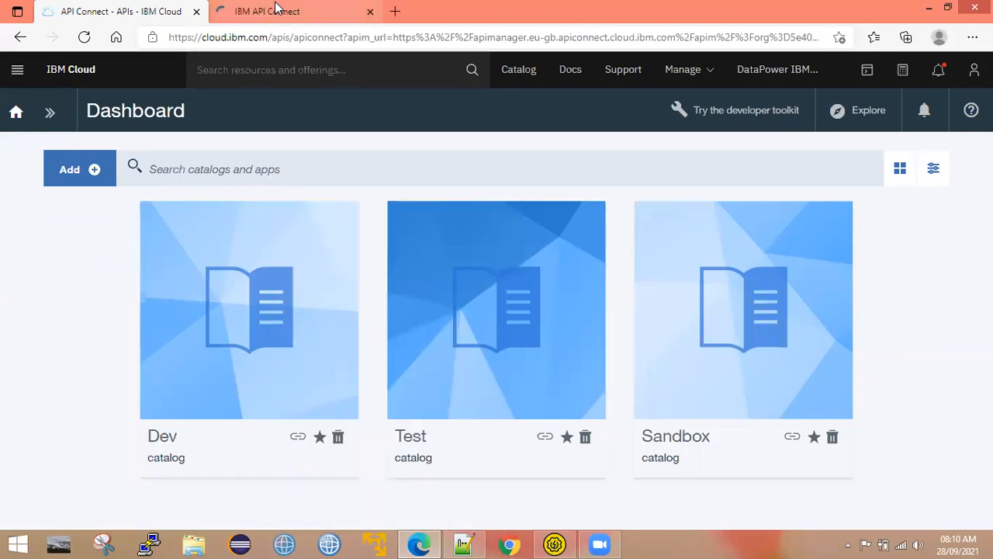
{"action": "left_click", "coordinate": [277, 9]}
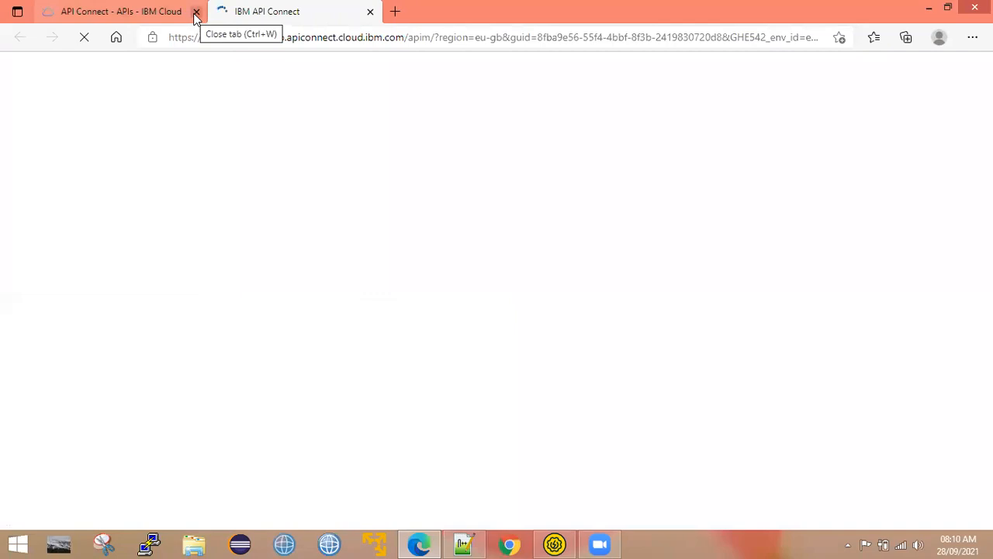
{"action": "left_click", "coordinate": [196, 13]}
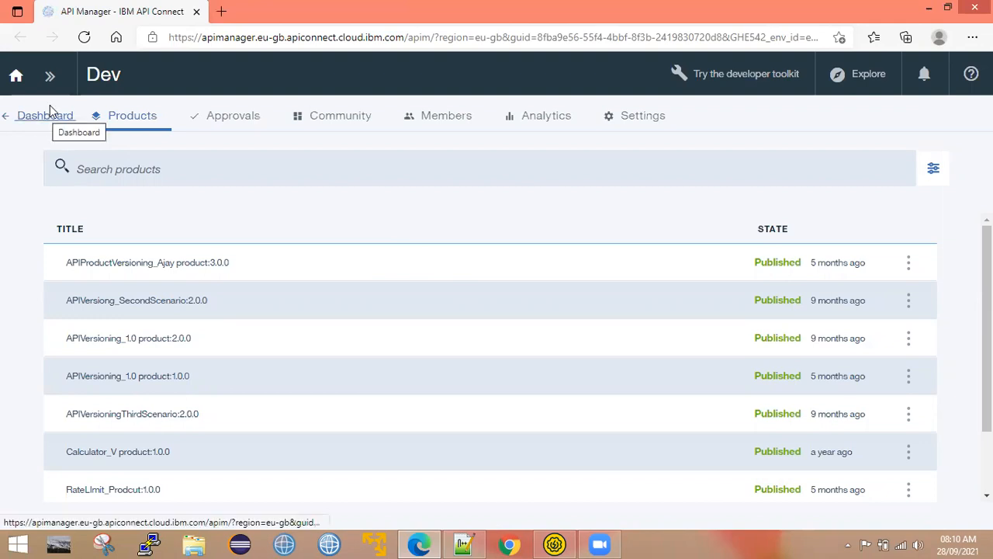
Step: Go to the Drafts section of API Manager and show its list of APIs
{"action": "left_click", "coordinate": [55, 78]}
{"action": "left_click", "coordinate": [51, 192]}
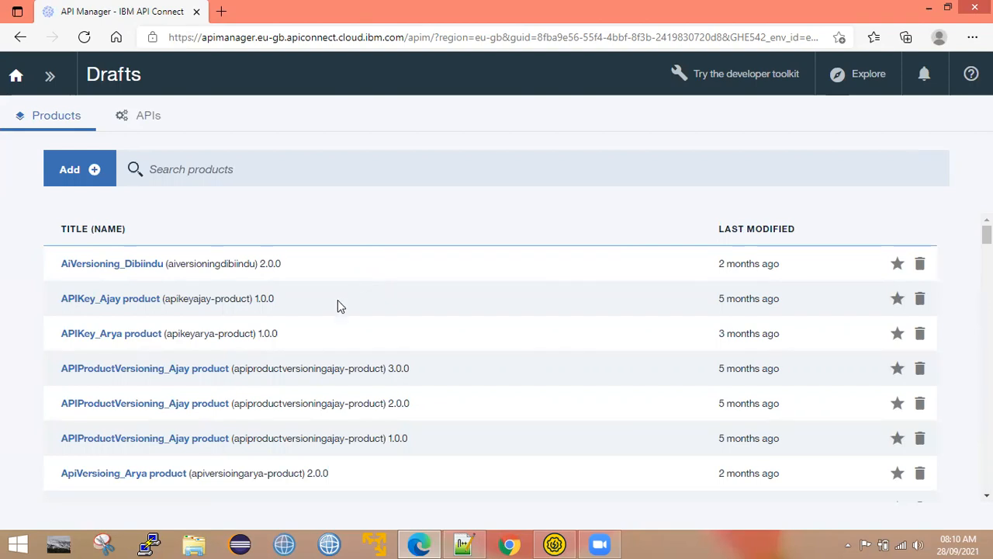
{"action": "left_click", "coordinate": [142, 120]}
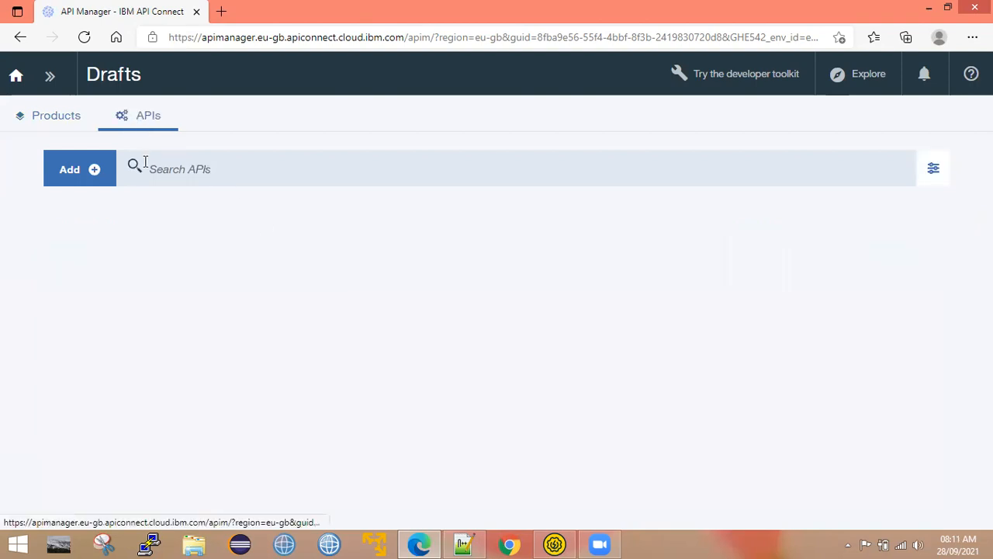
{"action": "left_click", "coordinate": [70, 123]}
{"action": "left_click", "coordinate": [140, 120]}
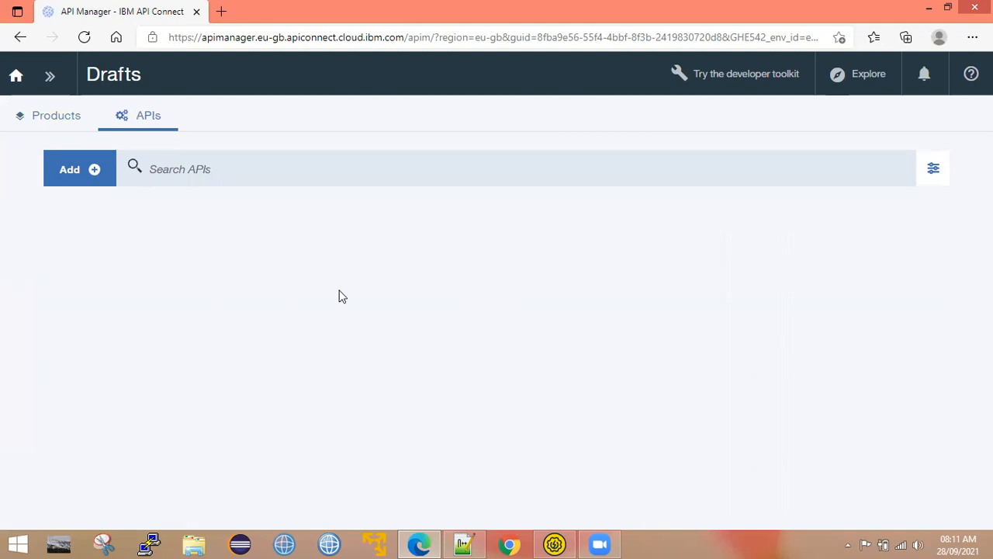
Step: Switch to Notepad++ and add two new lines below the first topic in APIC.txt
{"action": "left_click", "coordinate": [464, 543]}
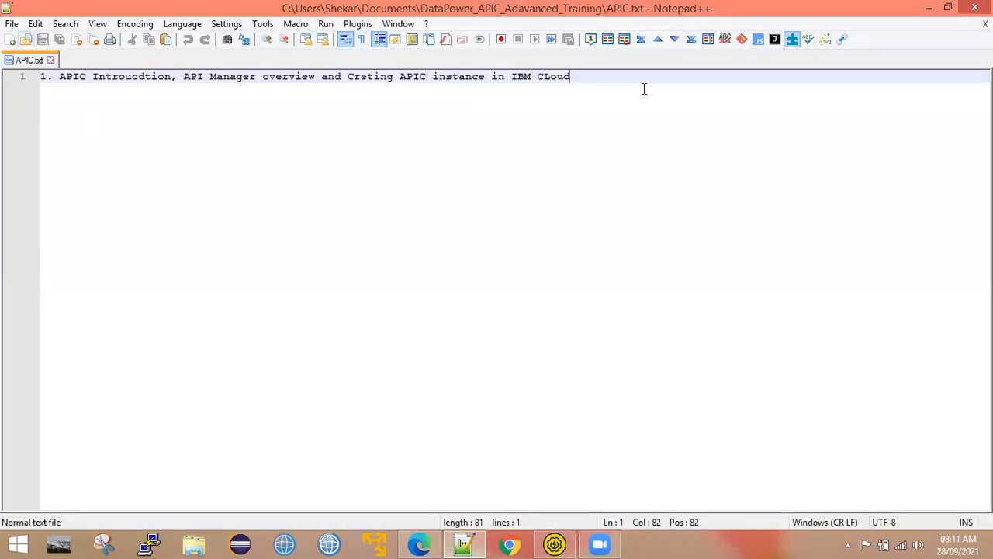
{"action": "key", "text": "Return"}
{"action": "key", "text": "Return"}
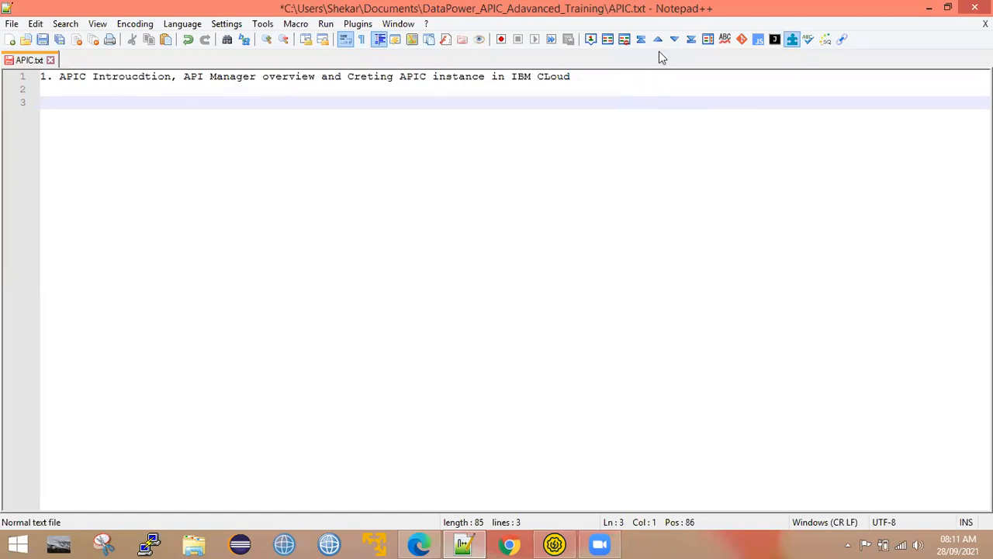
Step: Switch back to Edge and open the mockable.io site in a new tab
{"action": "mouse_move", "coordinate": [419, 543]}
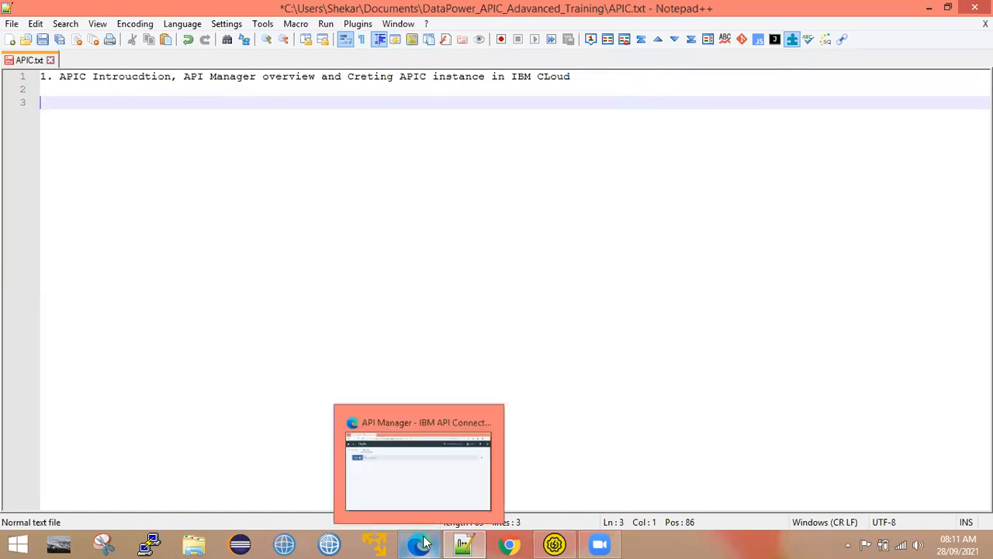
{"action": "left_click", "coordinate": [411, 458]}
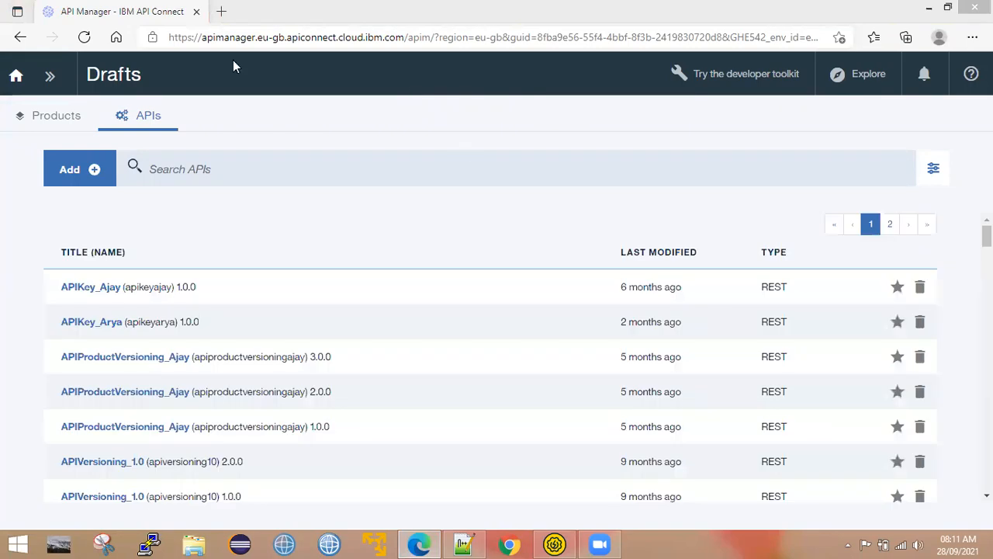
{"action": "left_click", "coordinate": [221, 10]}
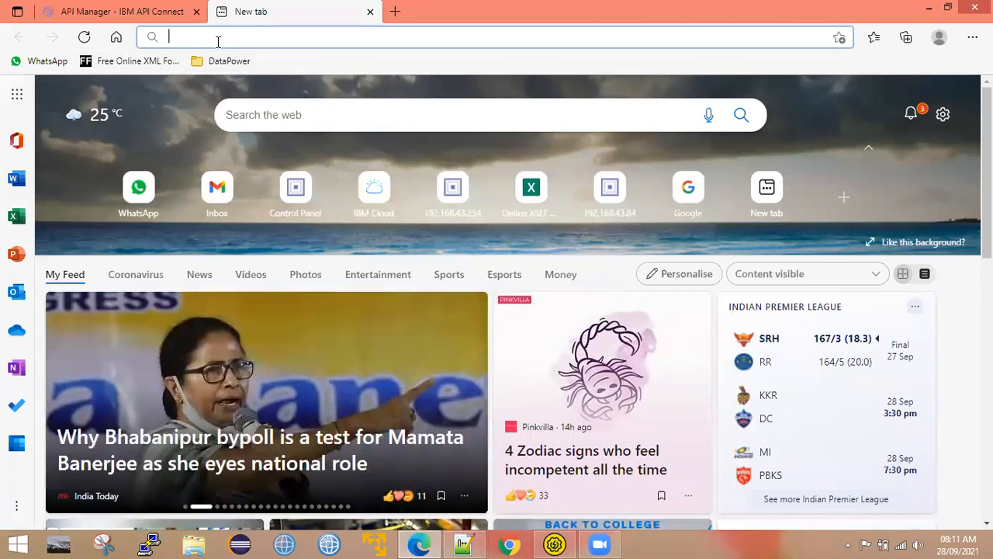
{"action": "type", "text": "mocka"}
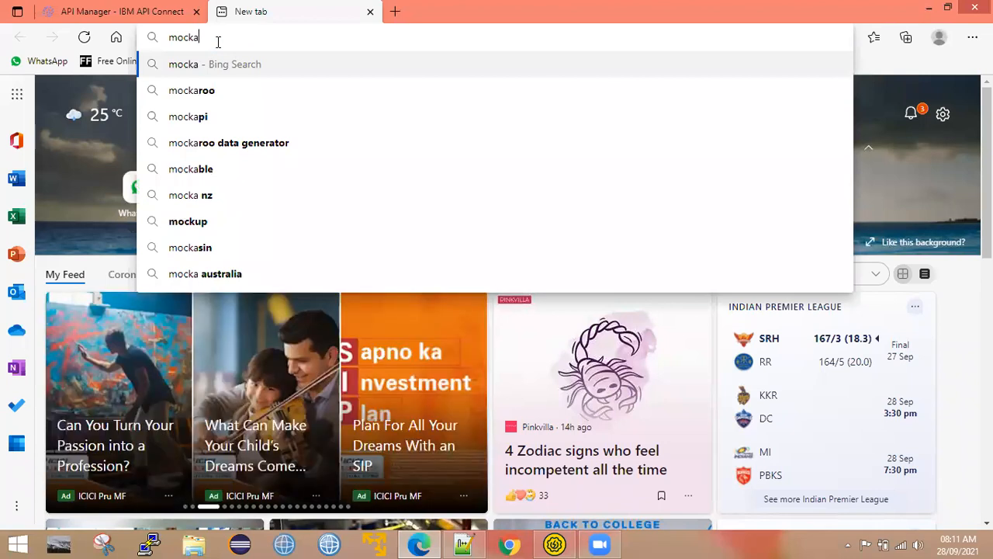
{"action": "type", "text": "ble.io"}
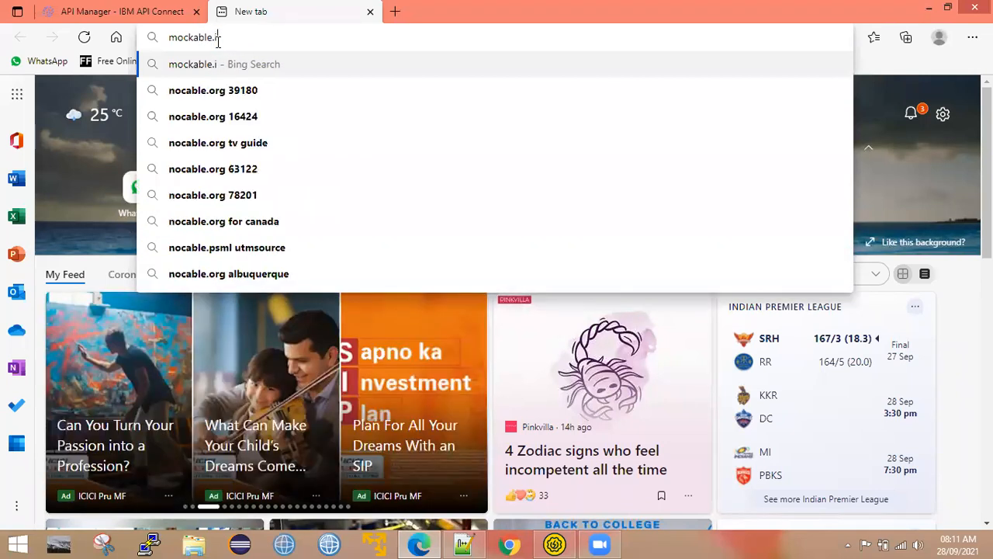
{"action": "key", "text": "Return"}
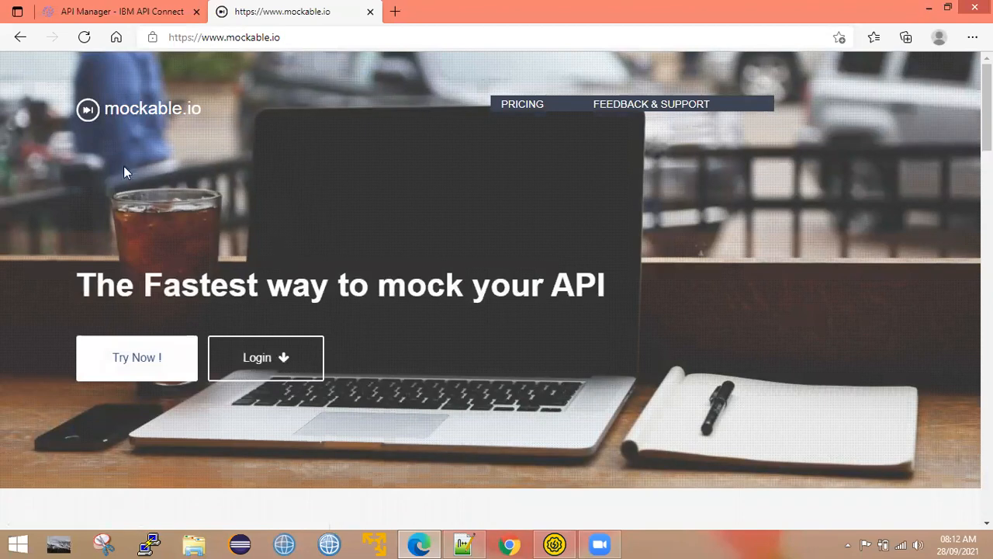
{"action": "left_click", "coordinate": [463, 544]}
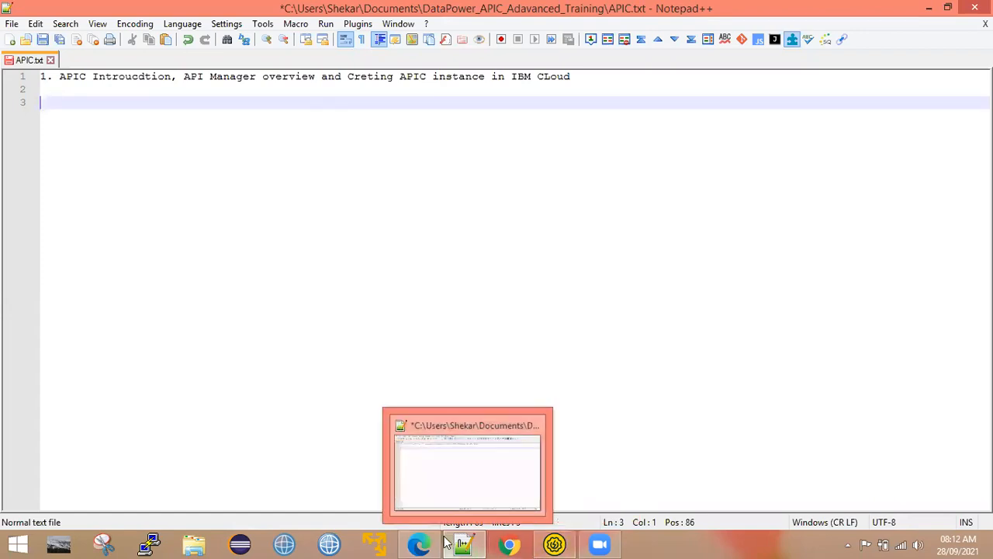
{"action": "left_click", "coordinate": [419, 544]}
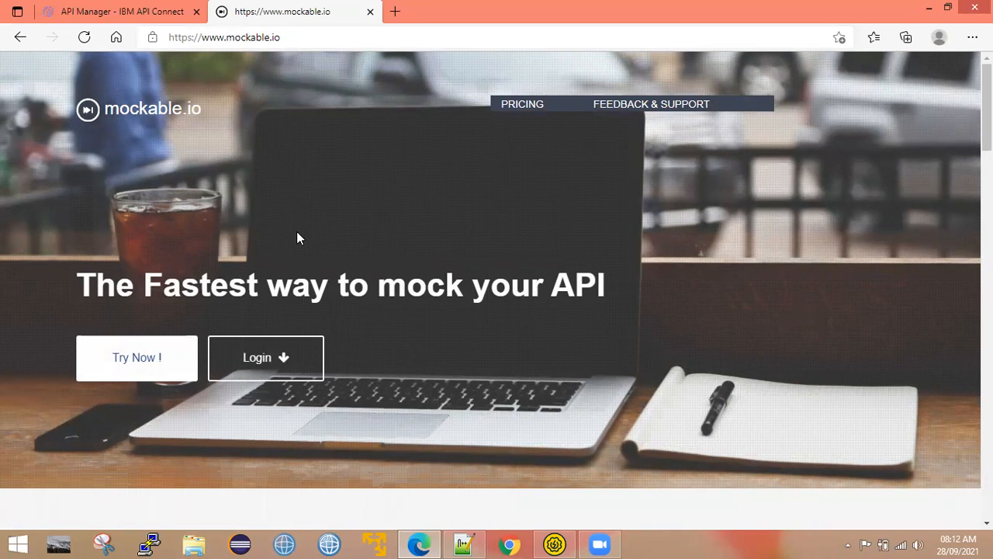
Step: Start a Mockable trial session and submit the captcha validation
{"action": "left_click", "coordinate": [119, 365]}
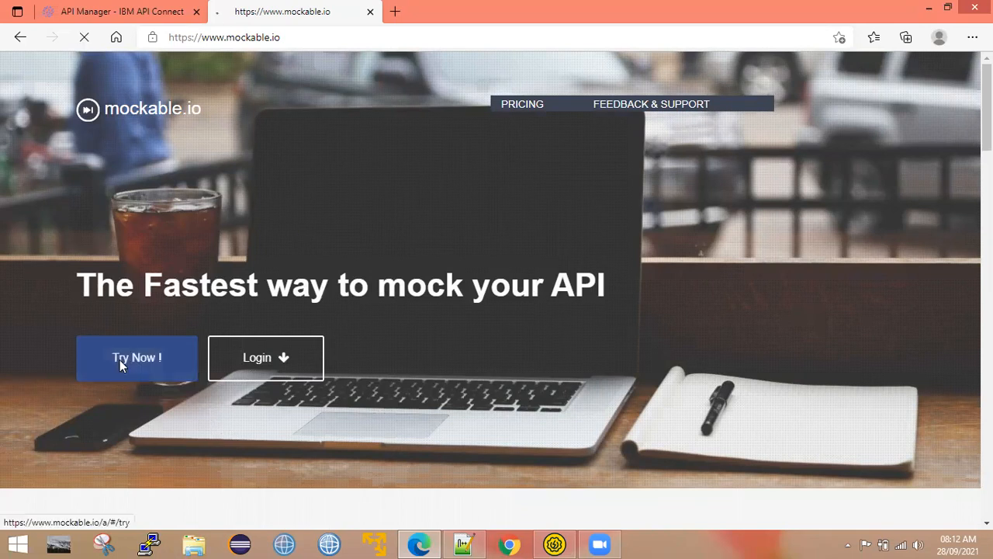
{"action": "left_click", "coordinate": [296, 37]}
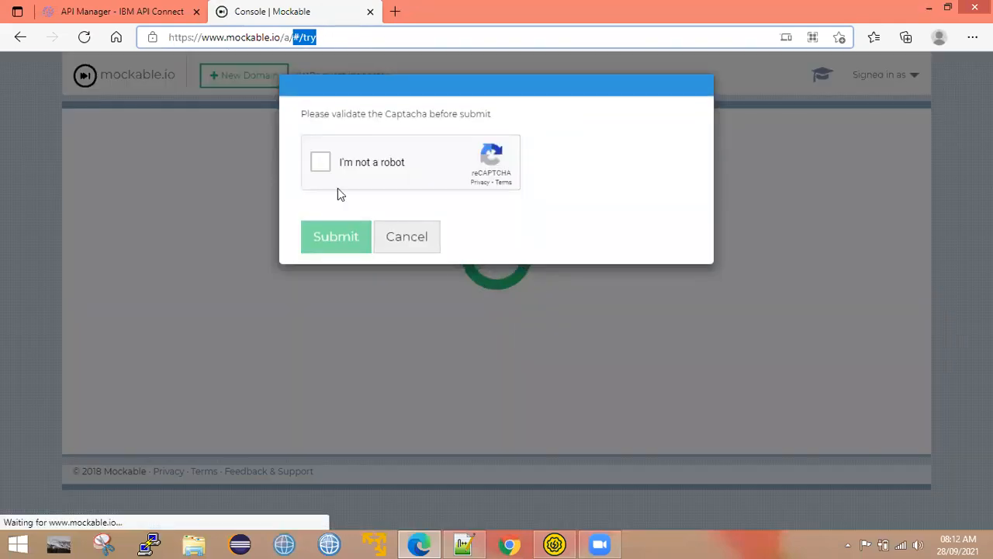
{"action": "left_click", "coordinate": [326, 161]}
{"action": "left_click", "coordinate": [331, 242]}
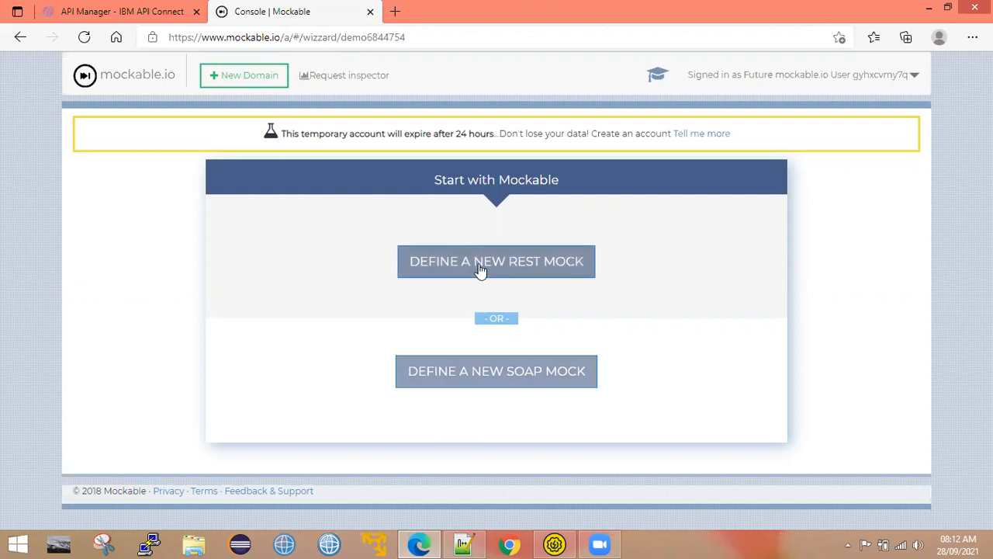
Step: Start a new REST mock, dismiss the configuration guide, and give the mock the POST verb and the path mockservice
{"action": "left_click", "coordinate": [506, 265]}
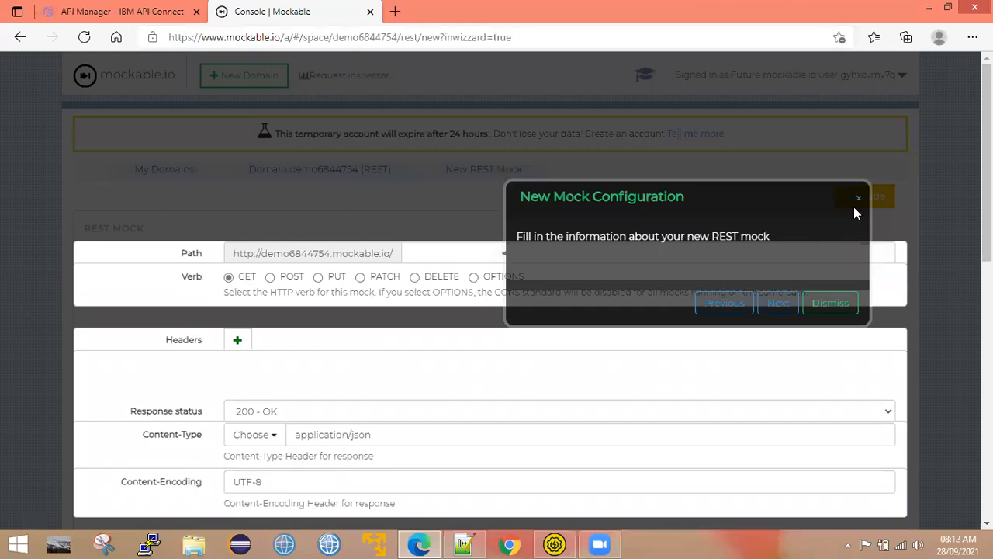
{"action": "left_click", "coordinate": [829, 304]}
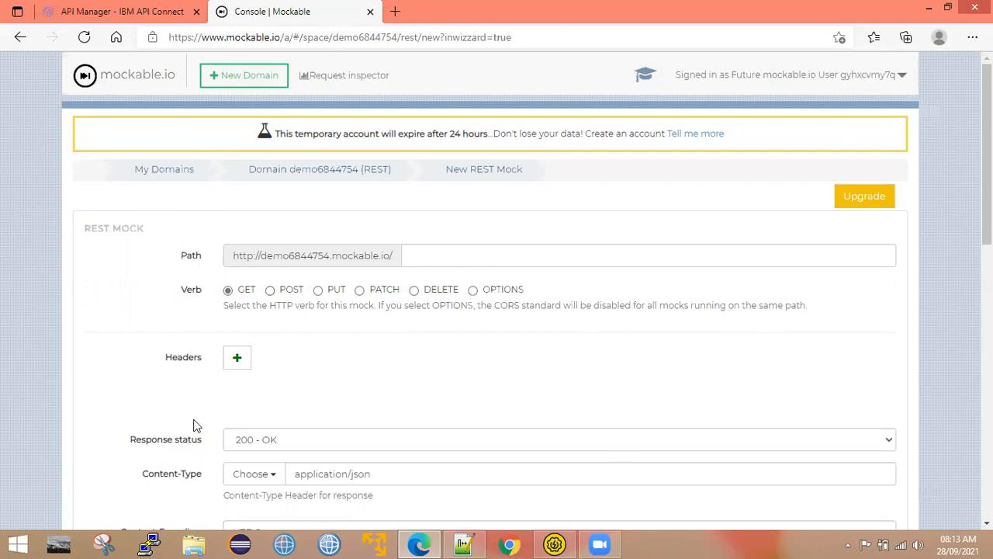
{"action": "left_click", "coordinate": [270, 292]}
{"action": "left_click", "coordinate": [437, 255]}
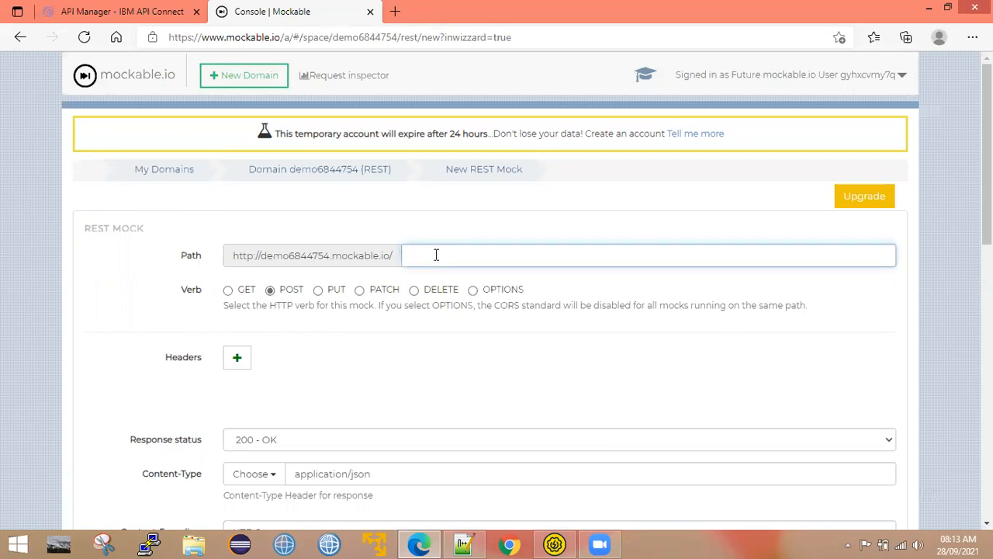
{"action": "type", "text": "mo"}
{"action": "type", "text": "m"}
{"action": "type", "text": "ockservice"}
Step: Rename the msg key in the mock's JSON response body to "Resposne"
{"action": "scroll", "coordinate": [277, 336], "scroll_direction": "down", "scroll_amount": 2}
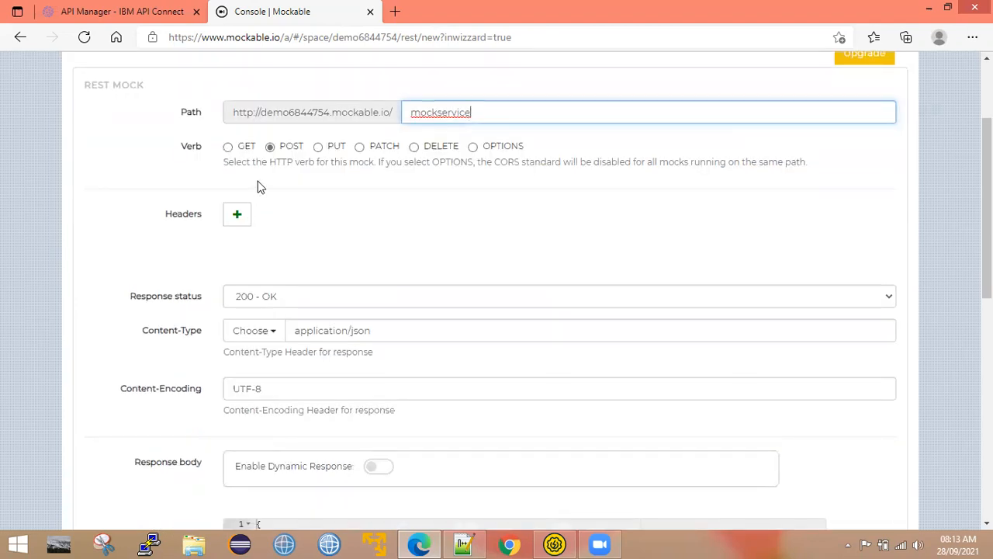
{"action": "scroll", "coordinate": [282, 278], "scroll_direction": "down", "scroll_amount": 2}
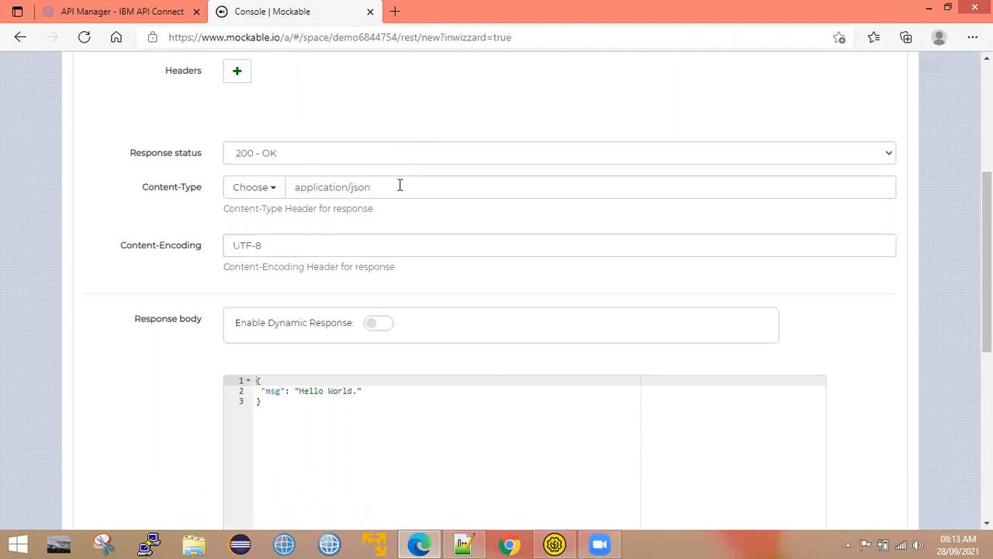
{"action": "scroll", "coordinate": [209, 340], "scroll_direction": "down", "scroll_amount": 1}
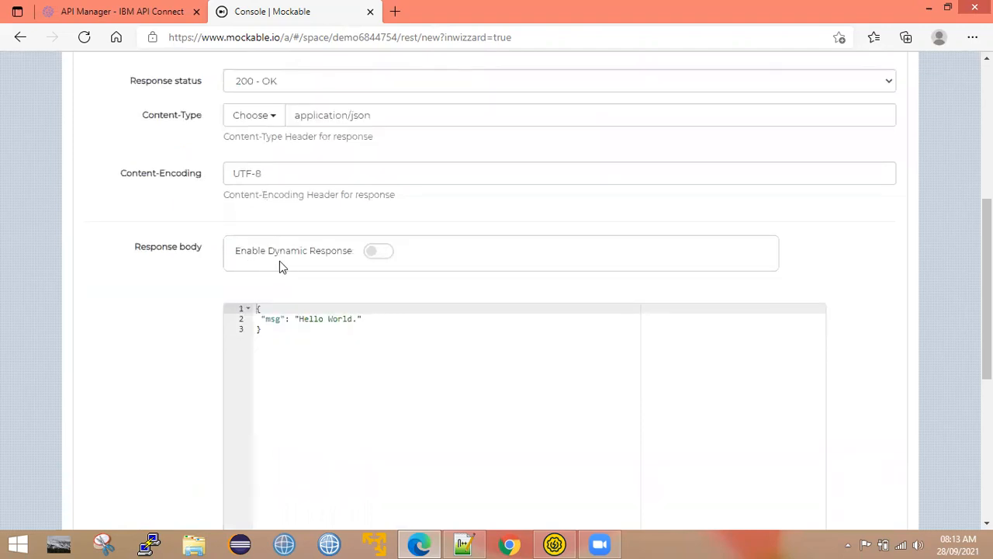
{"action": "left_click_drag", "start_coordinate": [276, 340], "coordinate": [251, 311]}
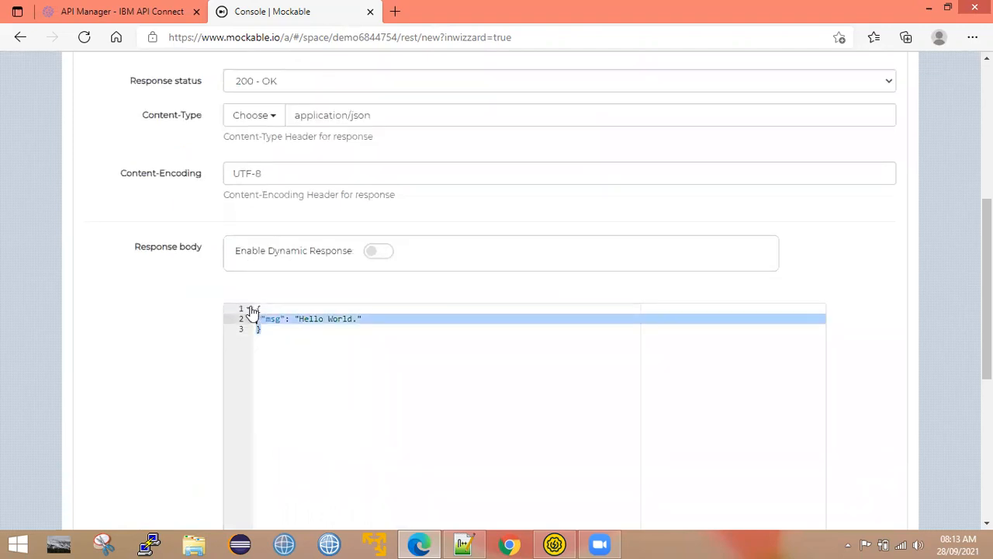
{"action": "left_click", "coordinate": [366, 361]}
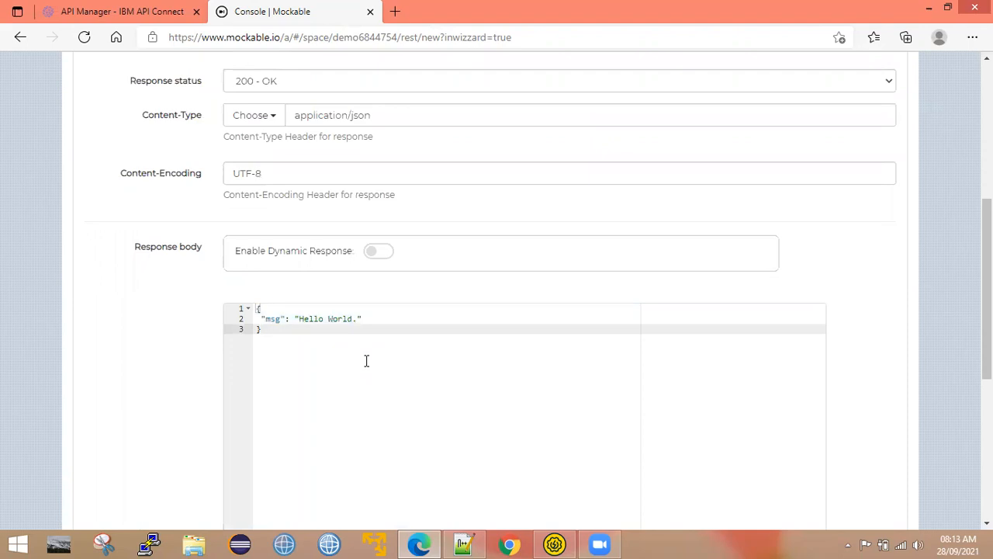
{"action": "left_click_drag", "start_coordinate": [264, 339], "coordinate": [238, 292]}
{"action": "left_click", "coordinate": [366, 374]}
{"action": "left_click_drag", "start_coordinate": [358, 318], "coordinate": [298, 319]}
{"action": "double_click", "coordinate": [271, 318]}
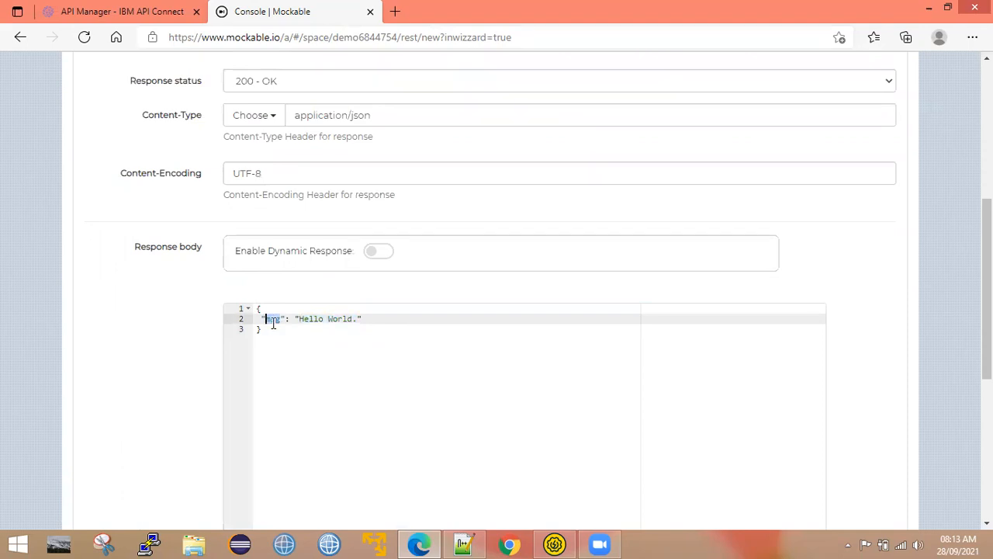
{"action": "type", "text": "Resposne"}
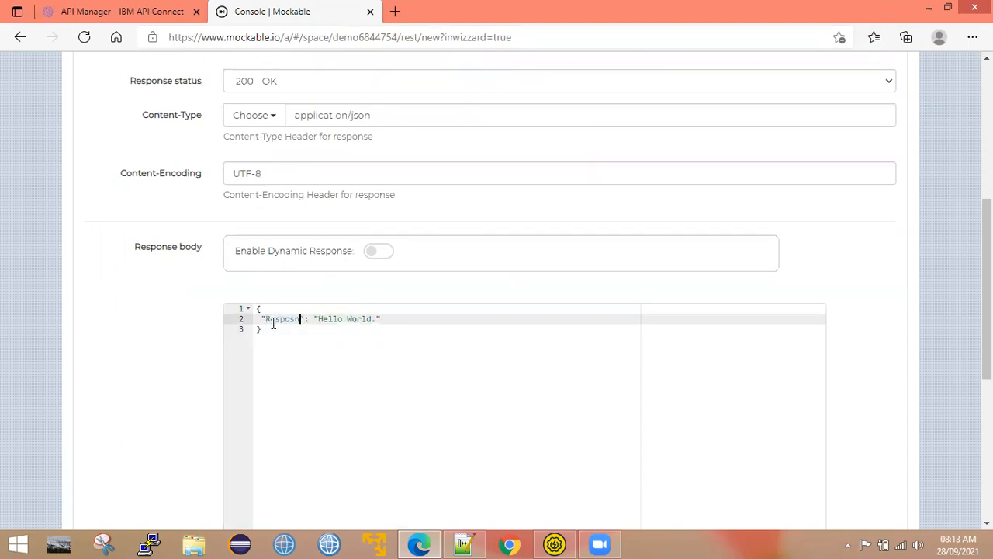
Step: Replace the "Hello World." value in the JSON response body with "Welcome To API Connect"
{"action": "left_click", "coordinate": [382, 318]}
{"action": "key", "text": "BackSpace"}
{"action": "key", "text": "BackSpace"}
{"action": "key", "text": "BackSpace"}
{"action": "key", "text": "BackSpace"}
{"action": "key", "text": "BackSpace"}
{"action": "key", "text": "BackSpace"}
{"action": "key", "text": "BackSpace"}
{"action": "key", "text": "BackSpace"}
{"action": "key", "text": "BackSpace"}
{"action": "key", "text": "BackSpace"}
{"action": "type", "text": "Welcome To API COnn"}
{"action": "key", "text": "BackSpace"}
{"action": "key", "text": "BackSpace"}
{"action": "key", "text": "BackSpace"}
{"action": "scroll", "coordinate": [401, 357], "scroll_direction": "up", "scroll_amount": 2}
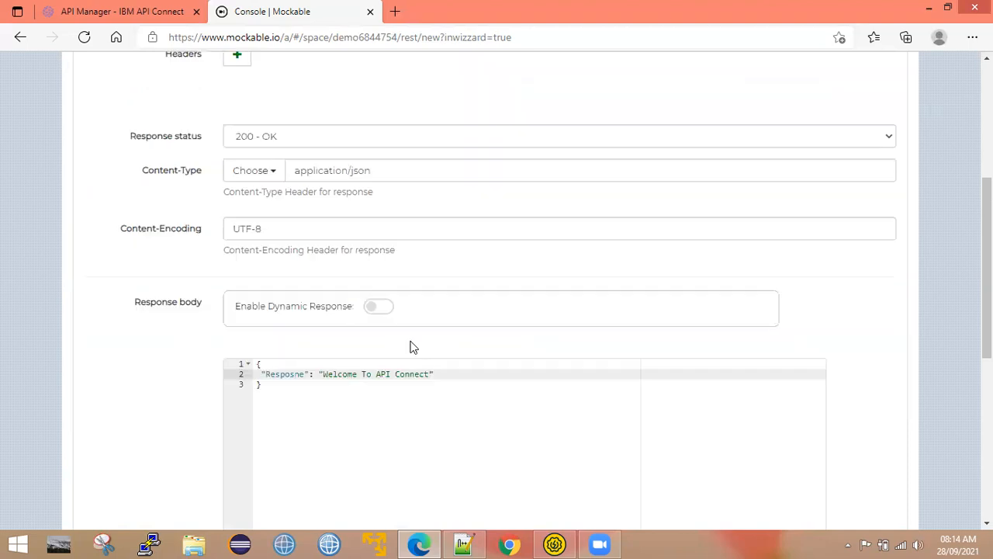
Step: Save the REST mock with its JSON response body and dismiss the configuration guide
{"action": "scroll", "coordinate": [326, 326], "scroll_direction": "down", "scroll_amount": 4}
{"action": "left_click", "coordinate": [329, 274]}
{"action": "scroll", "coordinate": [329, 275], "scroll_direction": "up", "scroll_amount": 4}
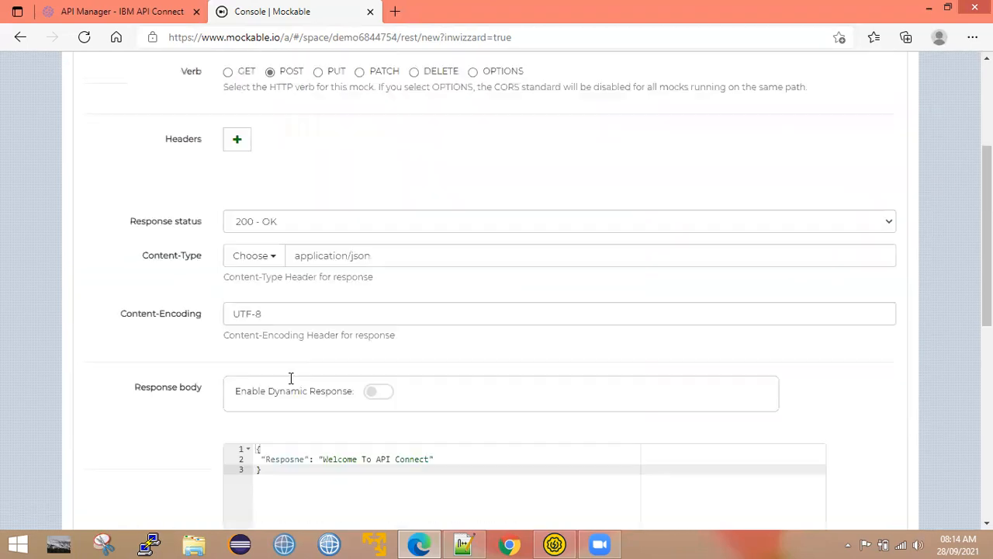
{"action": "scroll", "coordinate": [295, 199], "scroll_direction": "up", "scroll_amount": 3}
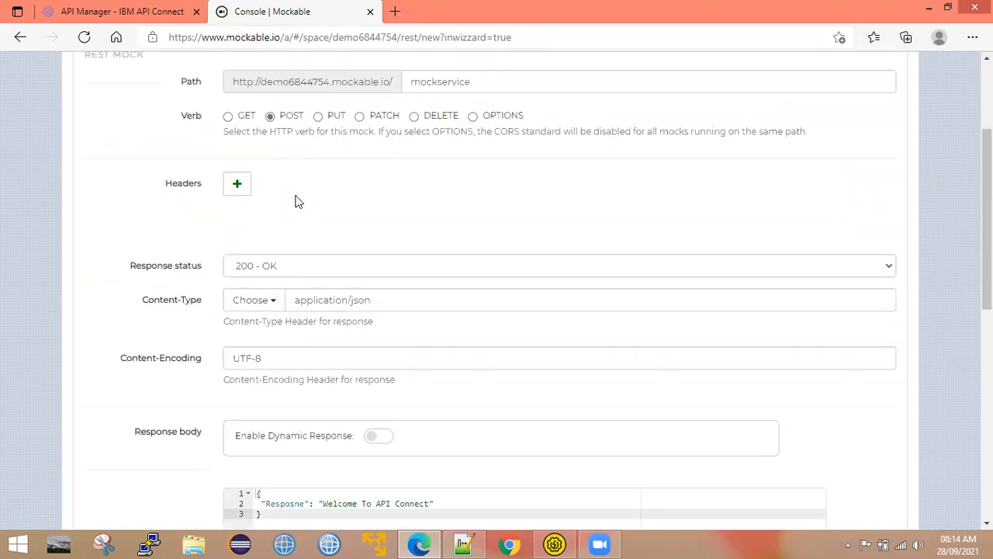
{"action": "scroll", "coordinate": [315, 310], "scroll_direction": "down", "scroll_amount": 7}
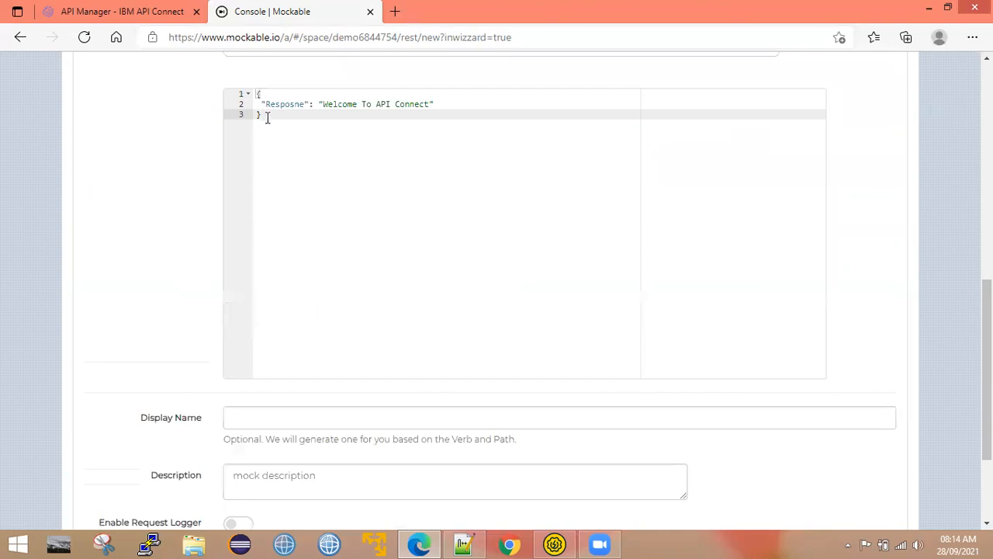
{"action": "left_click_drag", "start_coordinate": [269, 117], "coordinate": [250, 93]}
{"action": "left_click", "coordinate": [366, 163]}
{"action": "left_click_drag", "start_coordinate": [244, 96], "coordinate": [274, 343]}
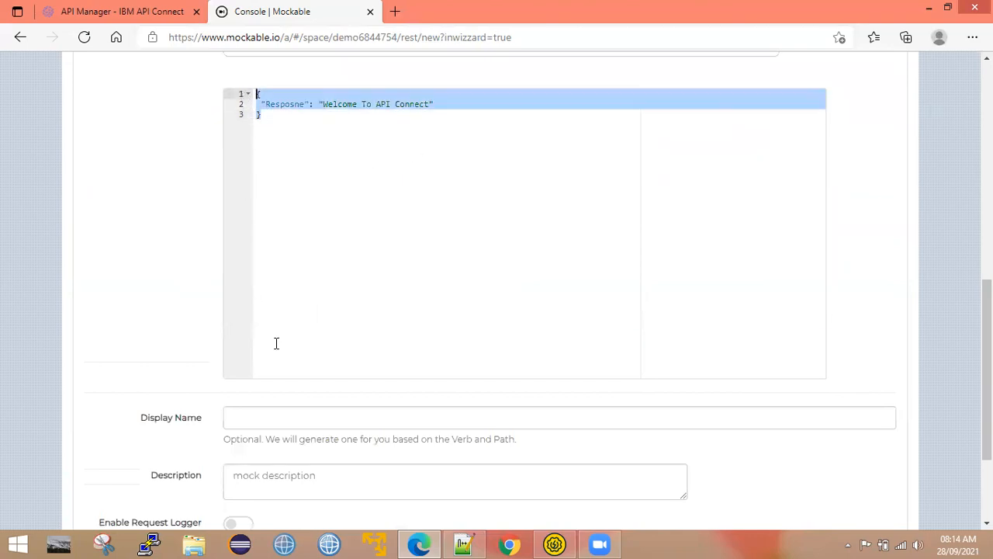
{"action": "scroll", "coordinate": [340, 211], "scroll_direction": "down", "scroll_amount": 3}
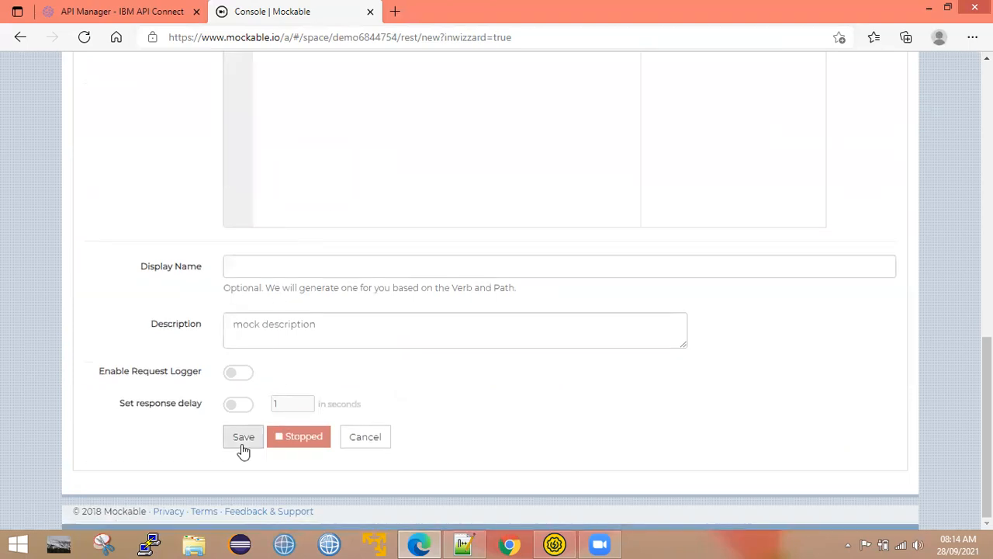
{"action": "left_click", "coordinate": [239, 439]}
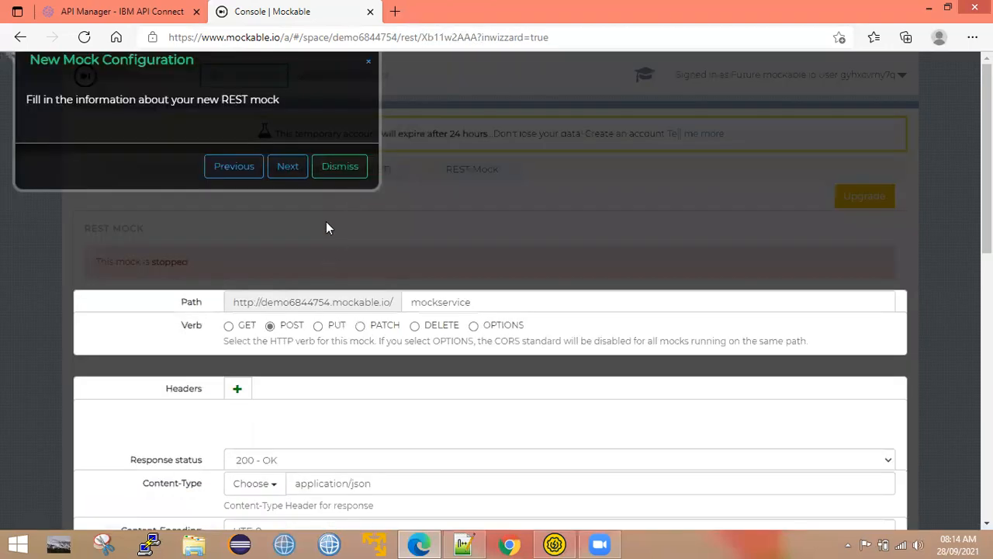
{"action": "left_click", "coordinate": [370, 65]}
Step: Switch the stopped mockservice REST mock to started
{"action": "scroll", "coordinate": [315, 380], "scroll_direction": "down", "scroll_amount": 2}
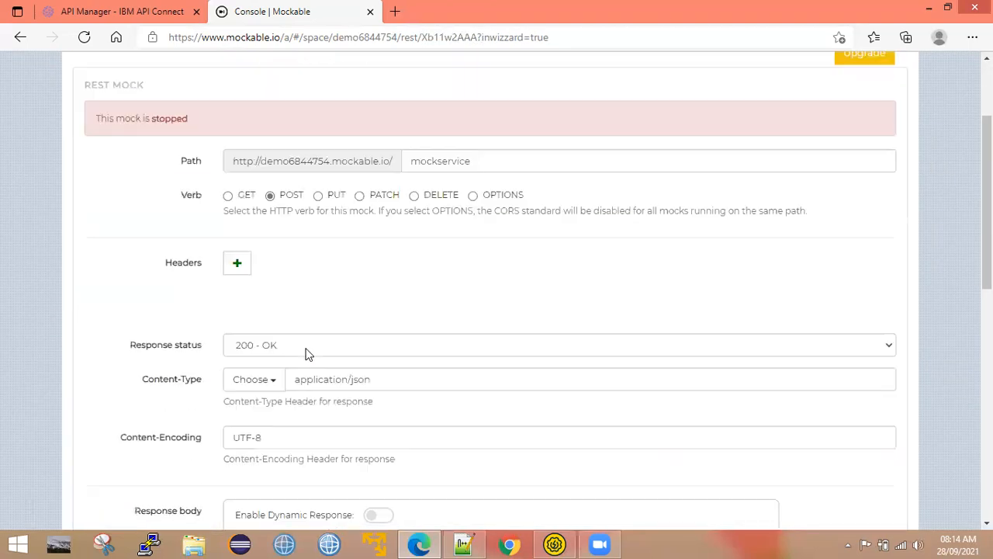
{"action": "scroll", "coordinate": [301, 364], "scroll_direction": "down", "scroll_amount": 4}
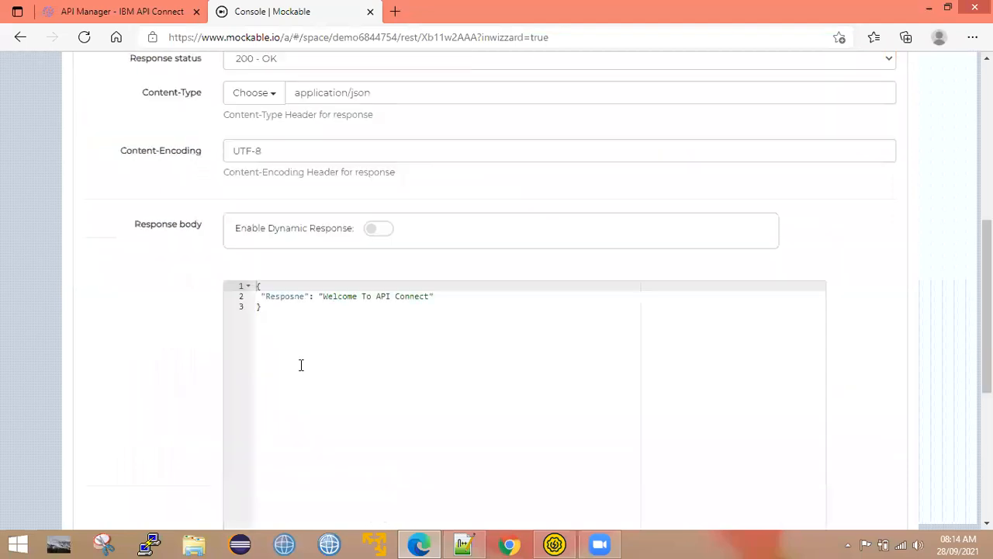
{"action": "scroll", "coordinate": [279, 342], "scroll_direction": "down", "scroll_amount": 5}
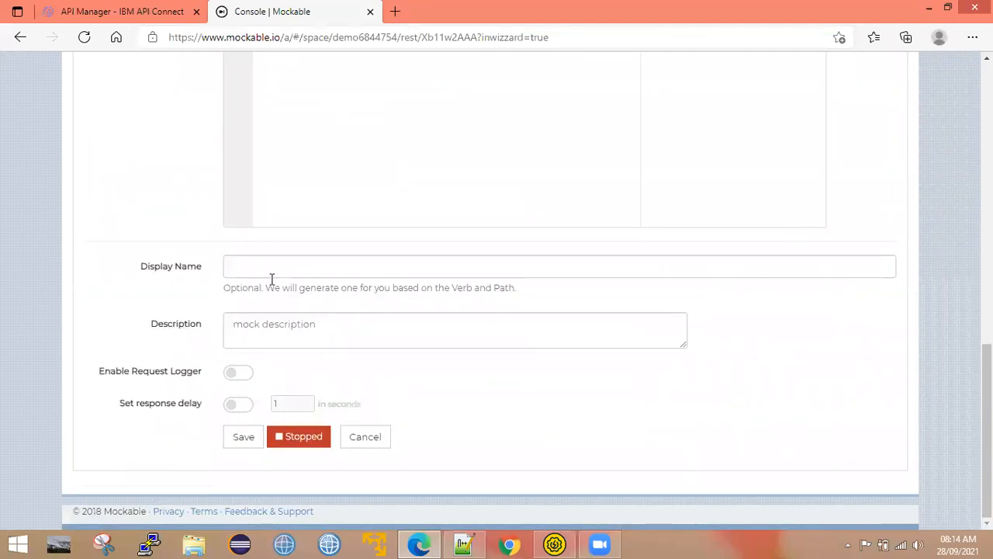
{"action": "left_click", "coordinate": [293, 442]}
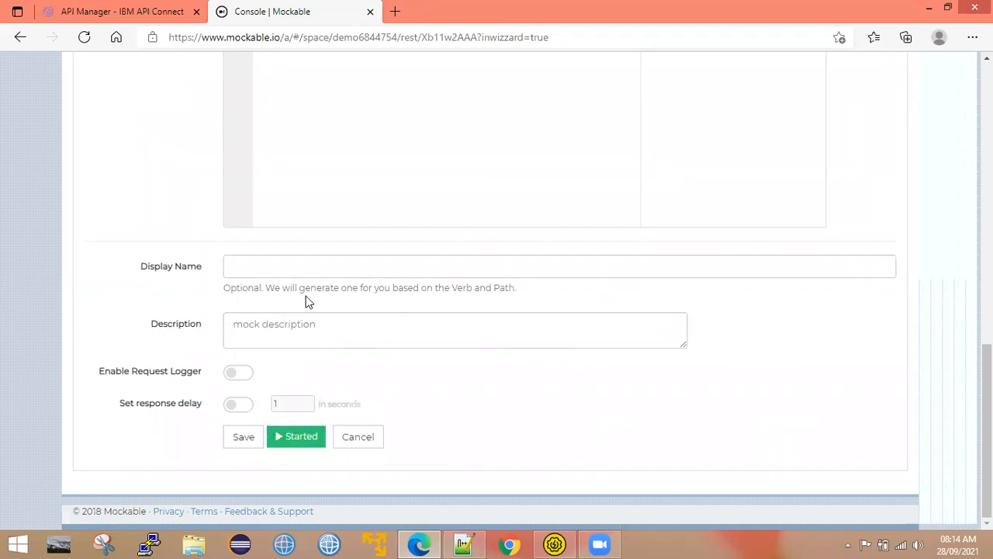
Step: Copy the http link of the running mock service
{"action": "scroll", "coordinate": [323, 333], "scroll_direction": "up", "scroll_amount": 5}
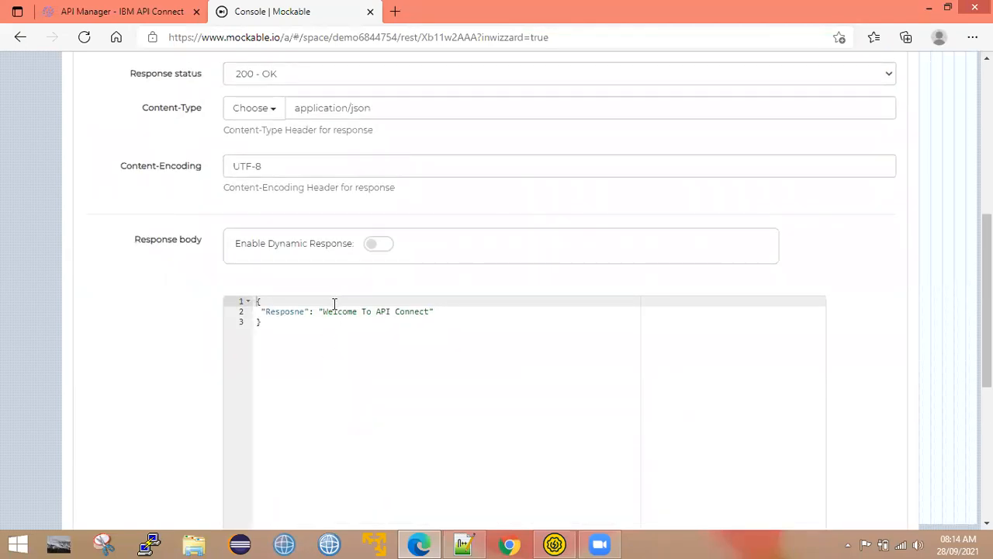
{"action": "scroll", "coordinate": [338, 314], "scroll_direction": "up", "scroll_amount": 5}
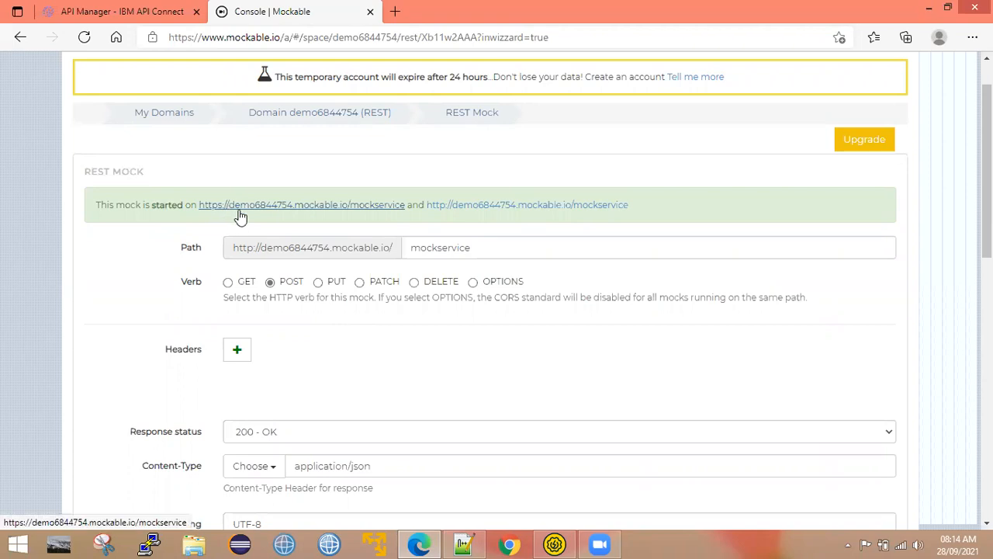
{"action": "right_click", "coordinate": [551, 210]}
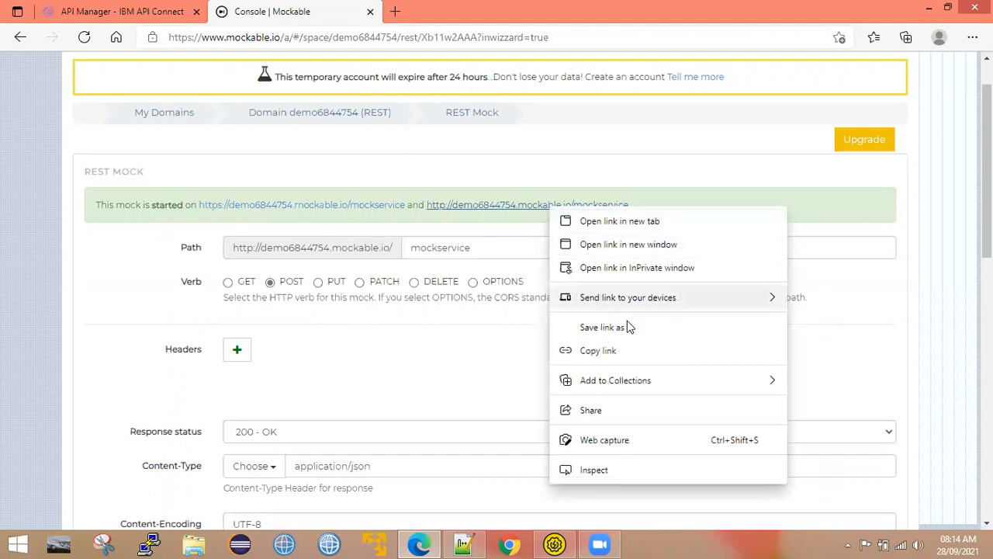
{"action": "left_click", "coordinate": [613, 351]}
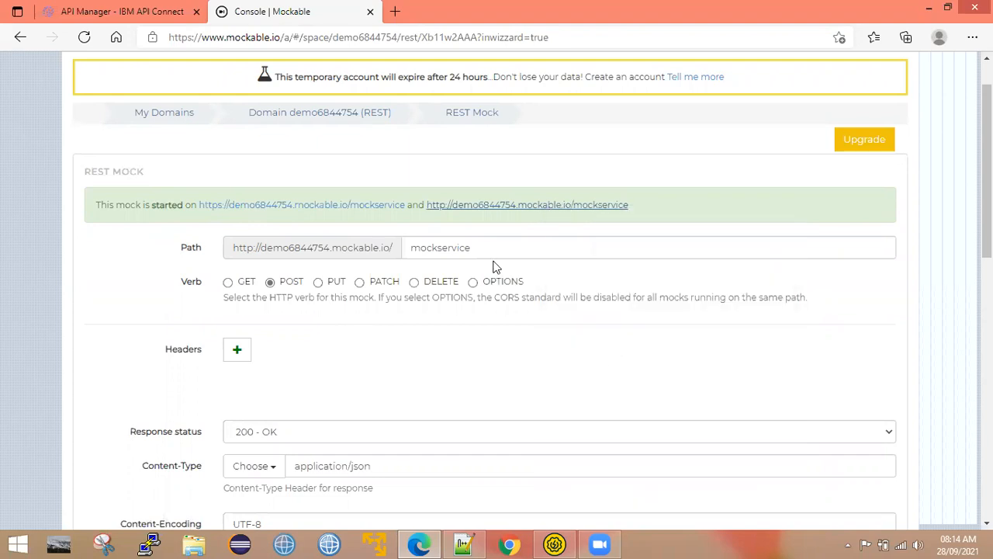
{"action": "left_click", "coordinate": [553, 543]}
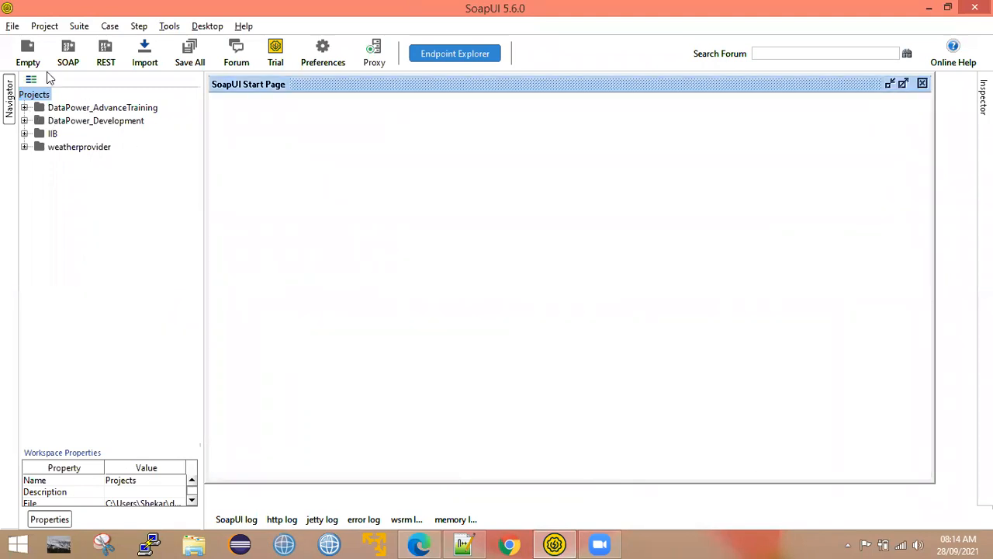
{"action": "left_click", "coordinate": [106, 57]}
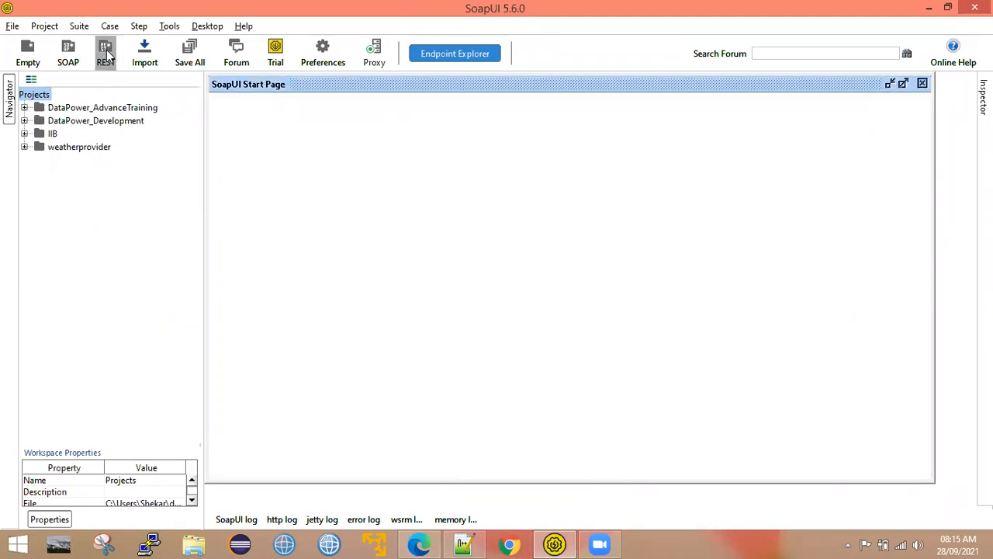
{"action": "key", "text": "ctrl+v"}
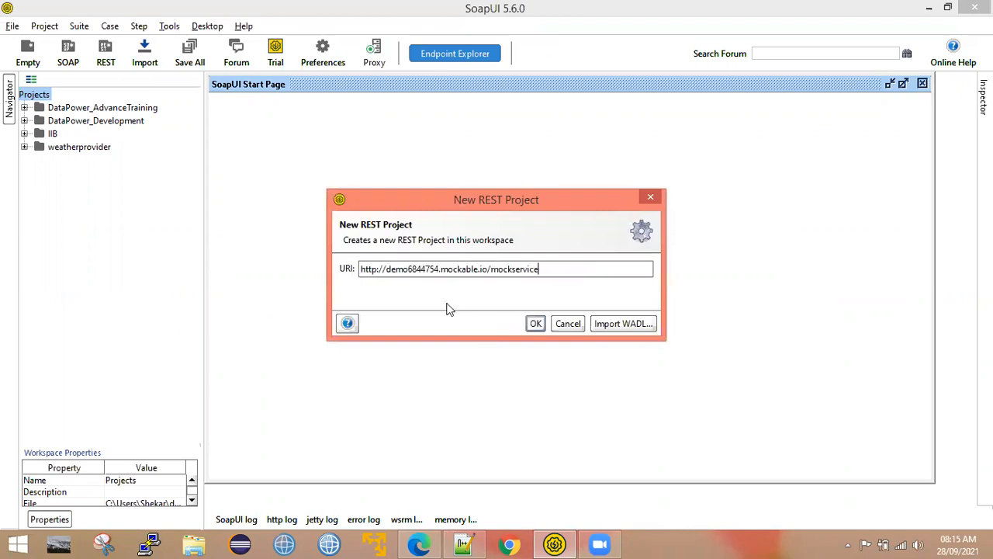
{"action": "left_click", "coordinate": [536, 324]}
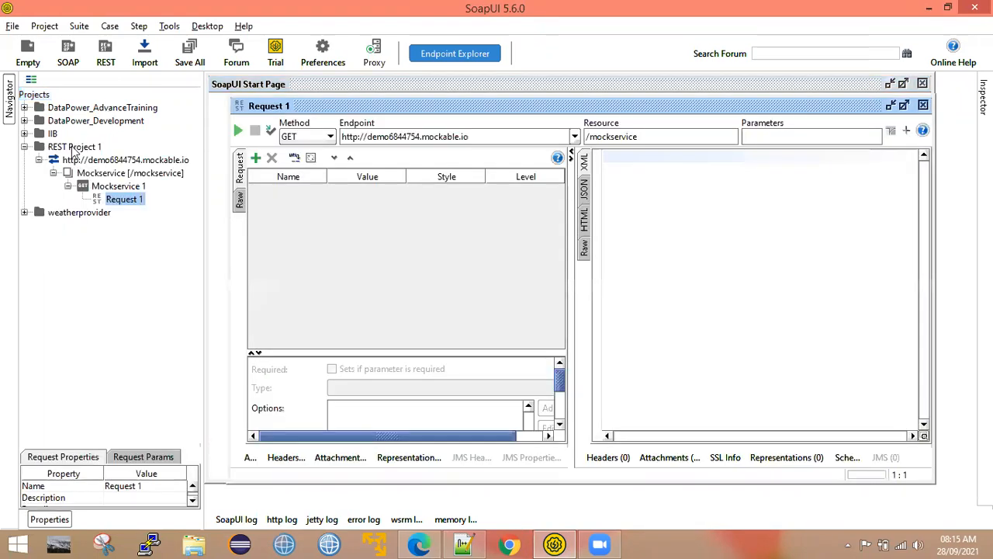
Step: Rename the new REST project as APIC_Training
{"action": "right_click", "coordinate": [79, 148]}
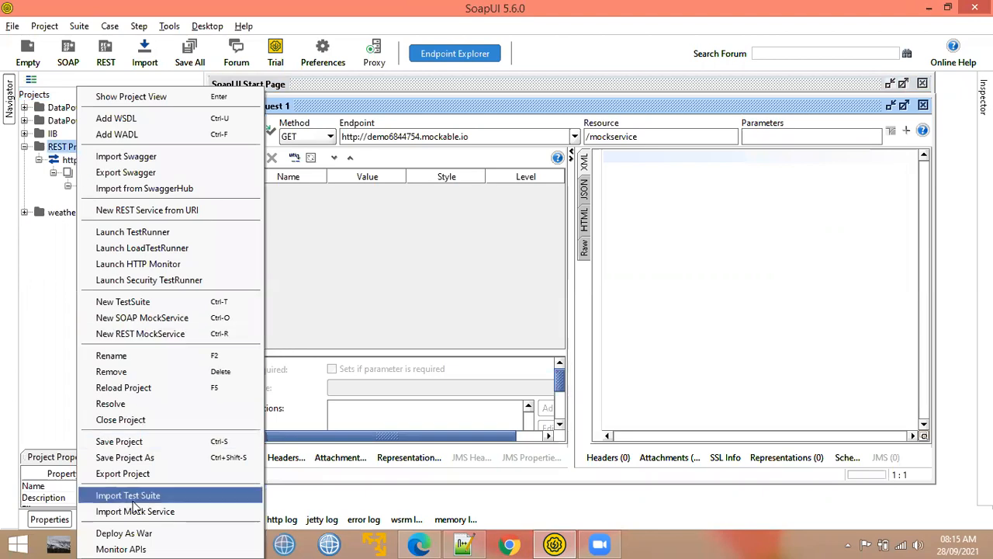
{"action": "left_click", "coordinate": [125, 356]}
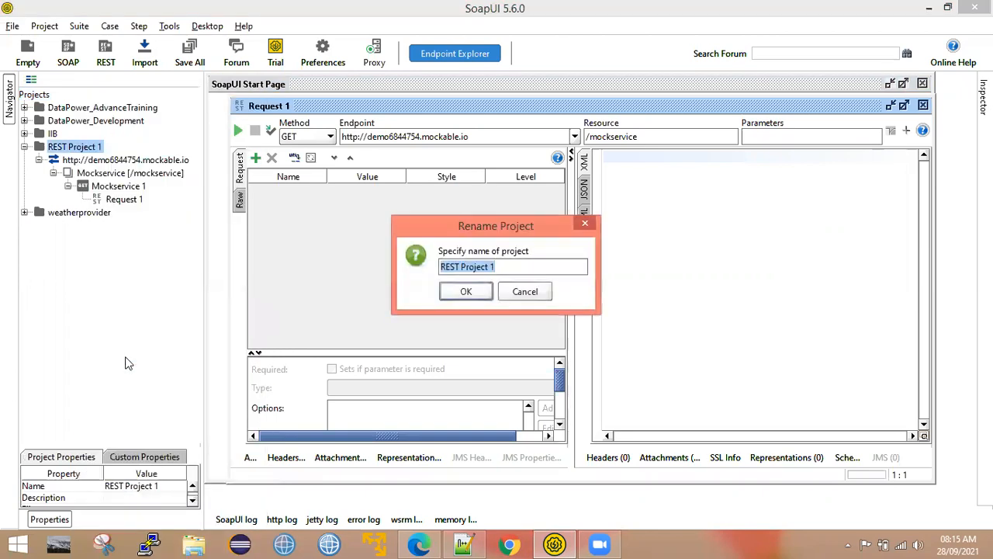
{"action": "type", "text": "APIC"}
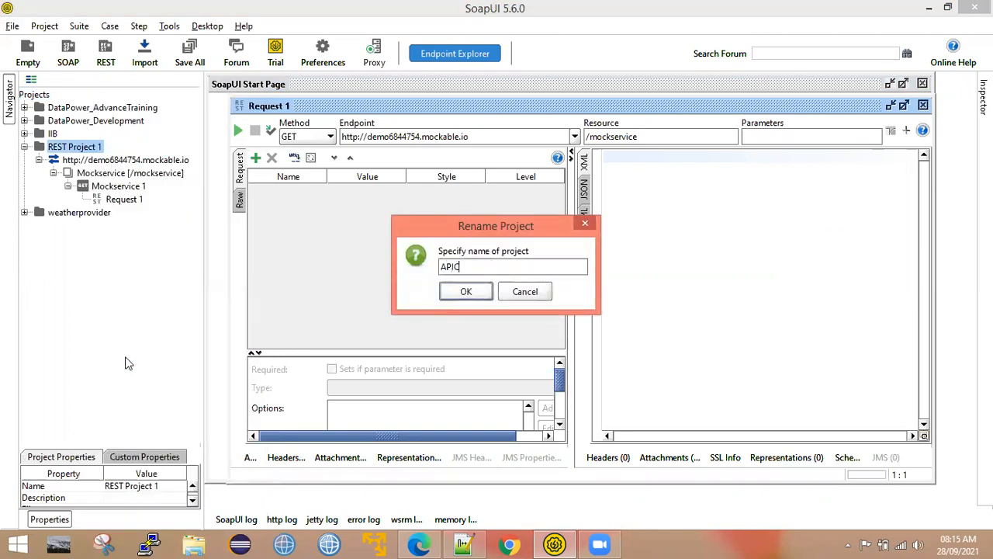
{"action": "type", "text": "_Training"}
{"action": "left_click", "coordinate": [467, 291]}
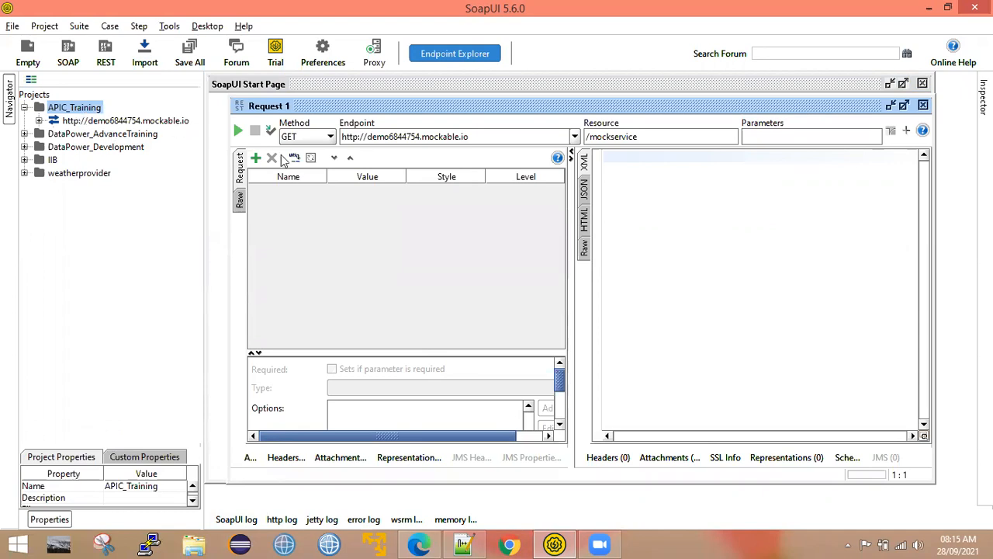
Step: Set the method of the mockservice request to POST and check its endpoint and resource path
{"action": "left_click", "coordinate": [319, 136]}
{"action": "left_click", "coordinate": [298, 166]}
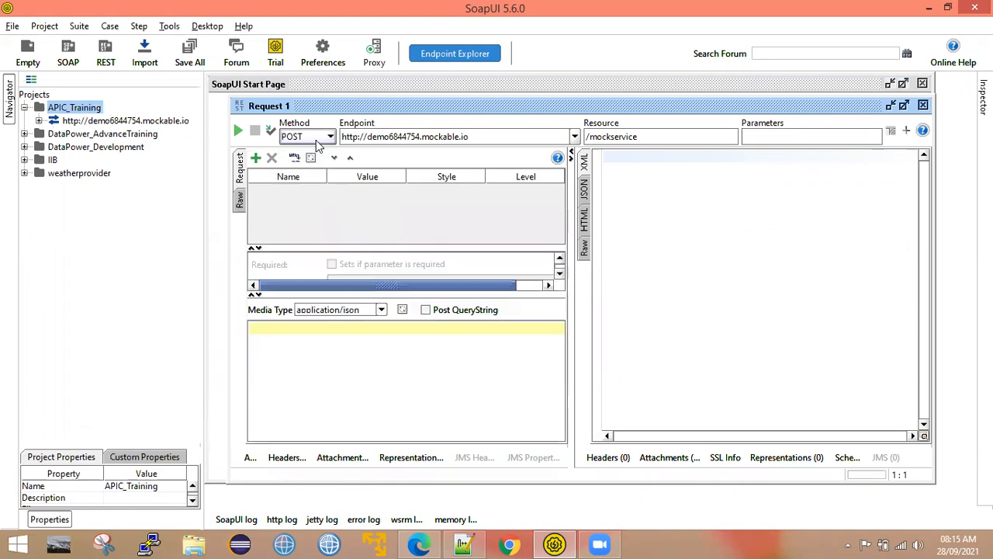
{"action": "left_click", "coordinate": [508, 132]}
{"action": "left_click_drag", "start_coordinate": [470, 137], "coordinate": [367, 139]}
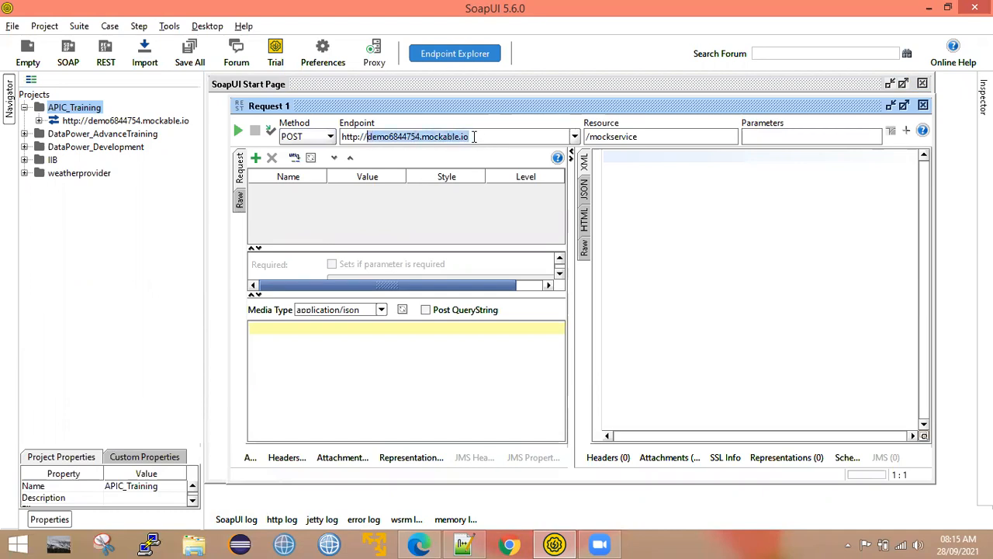
{"action": "left_click", "coordinate": [473, 137]}
{"action": "left_click_drag", "start_coordinate": [664, 136], "coordinate": [587, 136]}
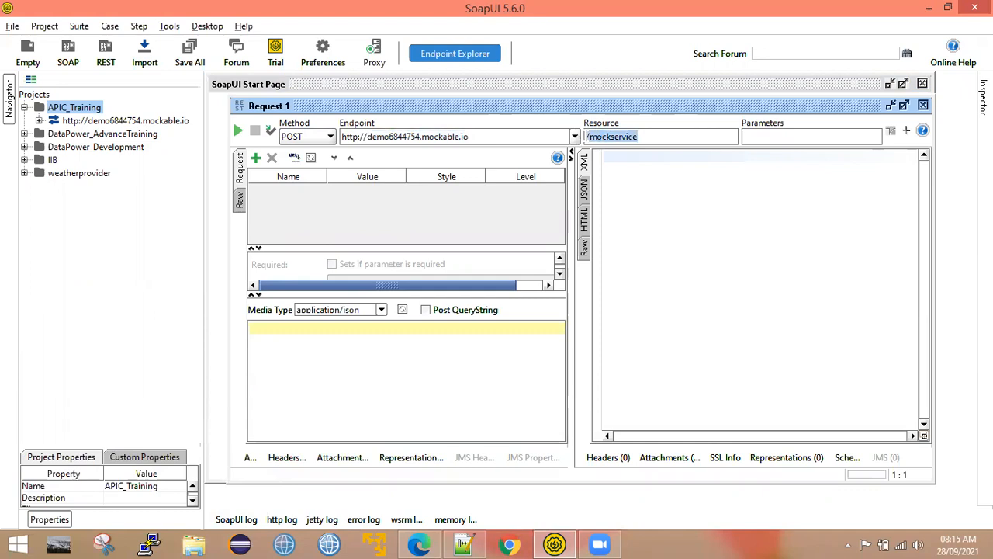
{"action": "left_click", "coordinate": [664, 133]}
{"action": "left_click_drag", "start_coordinate": [667, 134], "coordinate": [565, 135]}
Step: Enter an empty JSON object {} as the request body and submit the POST request
{"action": "left_click", "coordinate": [298, 365]}
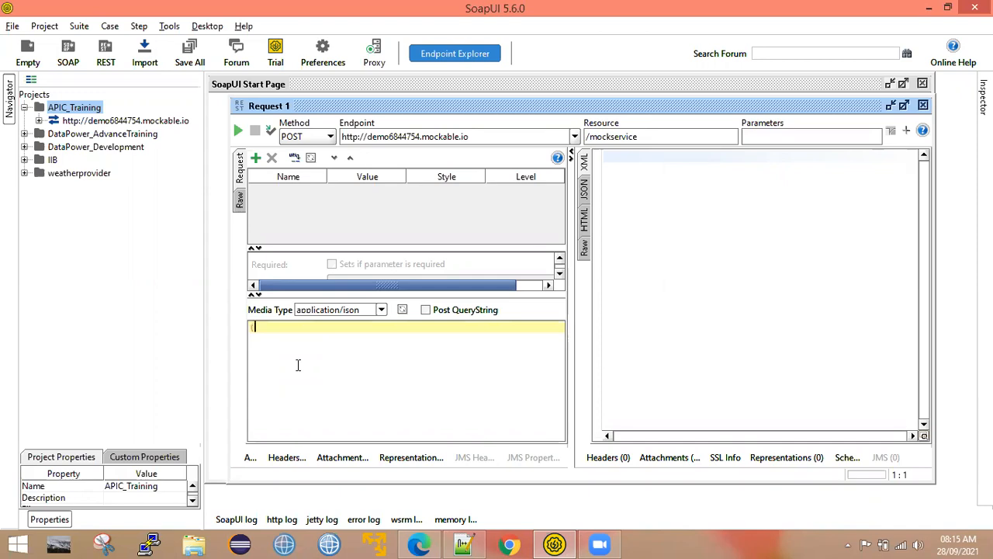
{"action": "type", "text": "{}"}
{"action": "left_click", "coordinate": [238, 130]}
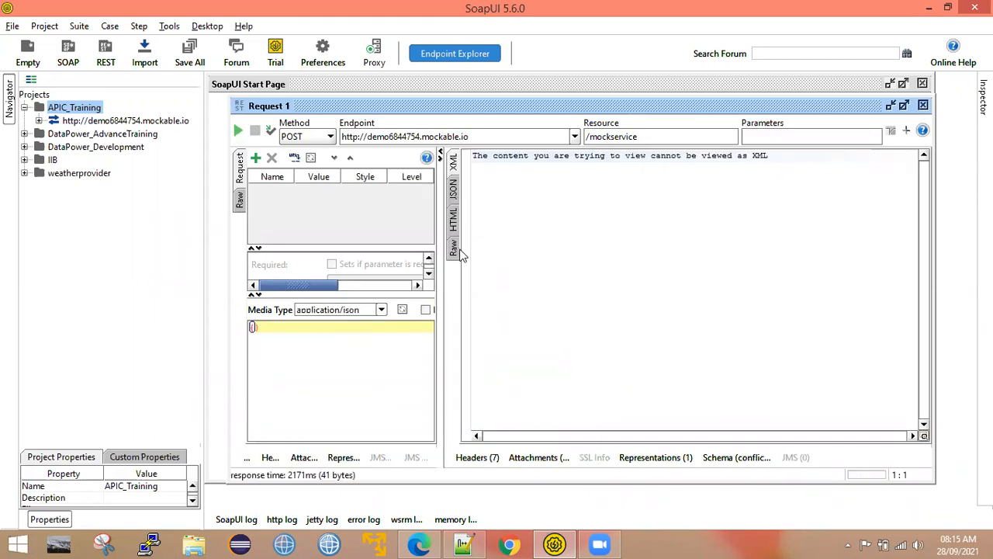
Step: Examine the received response in the Raw, XML and JSON views
{"action": "left_click", "coordinate": [454, 248]}
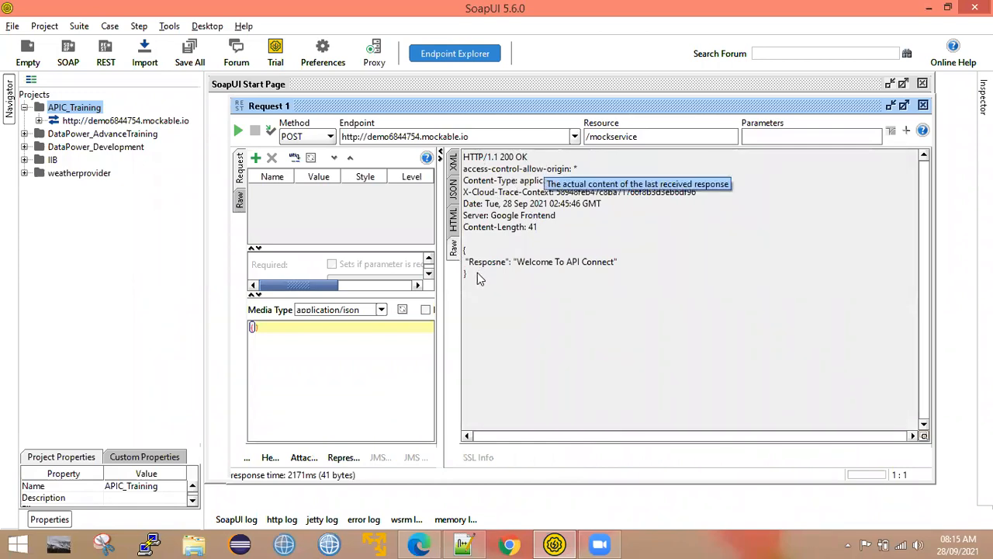
{"action": "left_click_drag", "start_coordinate": [480, 278], "coordinate": [466, 247]}
{"action": "left_click", "coordinate": [456, 162]}
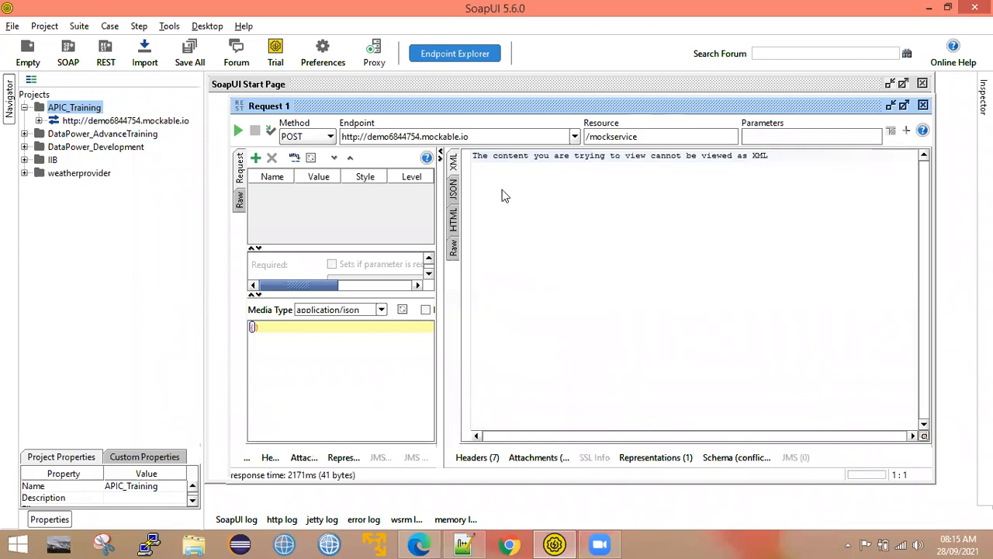
{"action": "left_click", "coordinate": [455, 190]}
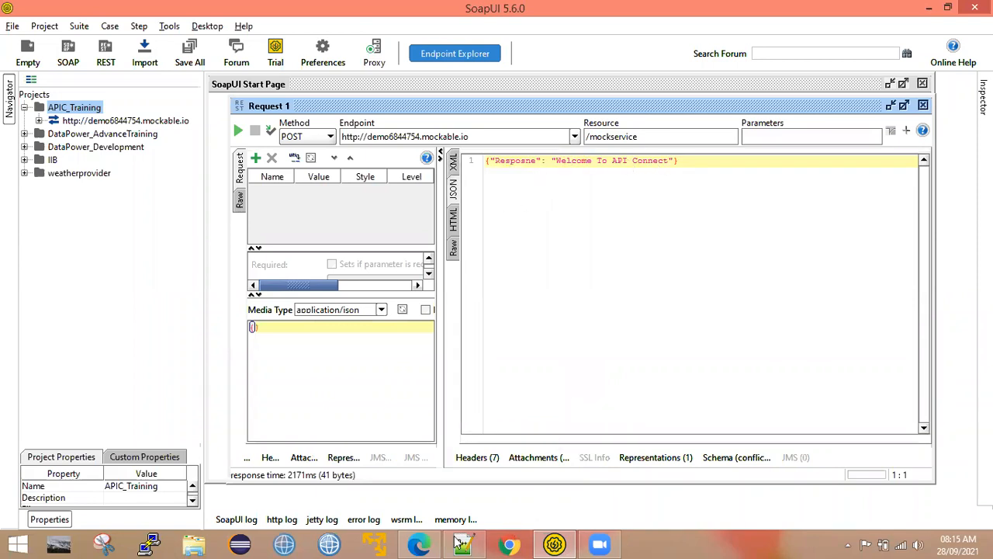
Step: Compare the response body configured in the Mockable console with the request and JSON response in SoapUI
{"action": "left_click", "coordinate": [423, 541]}
{"action": "scroll", "coordinate": [357, 303], "scroll_direction": "down", "scroll_amount": 5}
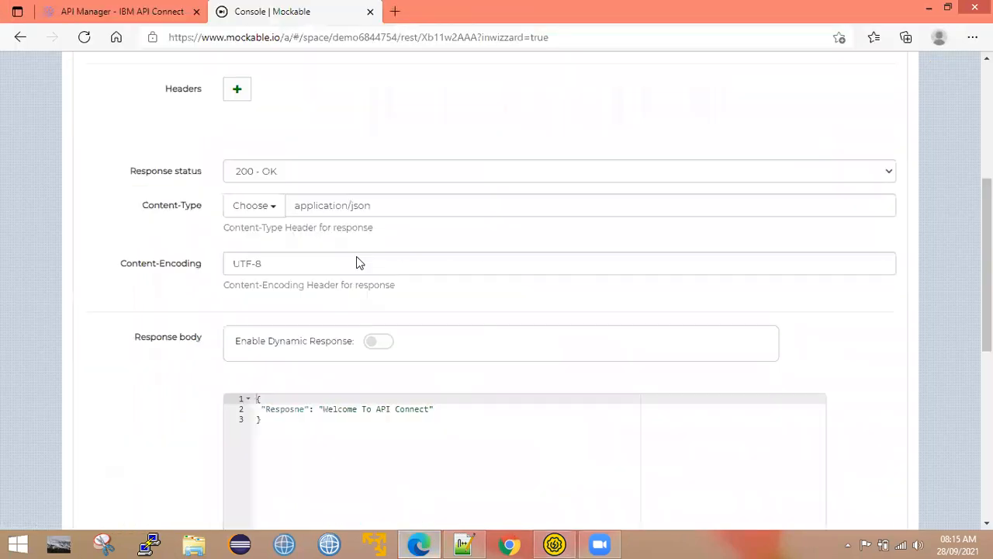
{"action": "scroll", "coordinate": [310, 307], "scroll_direction": "down", "scroll_amount": 2}
{"action": "scroll", "coordinate": [295, 219], "scroll_direction": "up", "scroll_amount": 1}
{"action": "left_click_drag", "start_coordinate": [263, 178], "coordinate": [257, 158]}
{"action": "left_click", "coordinate": [552, 544]}
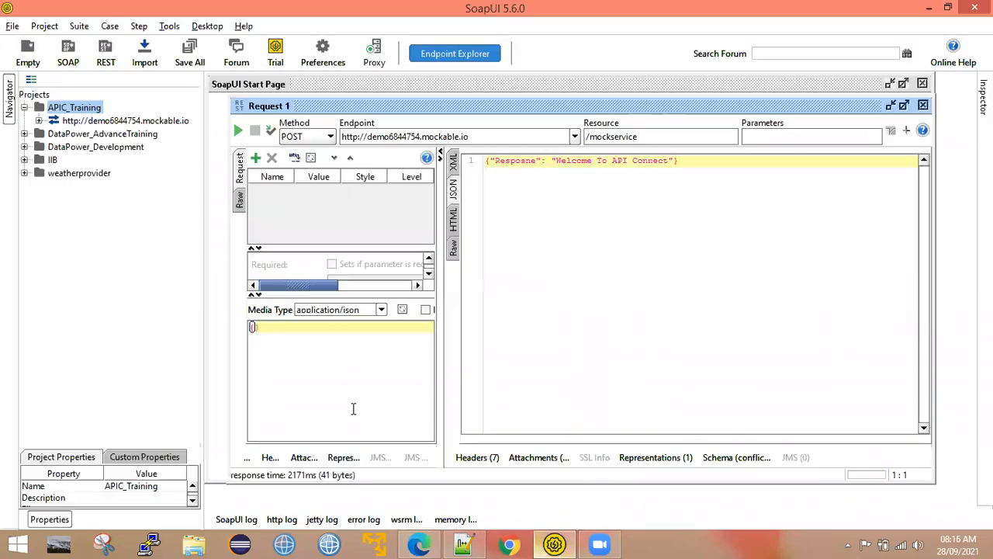
{"action": "left_click_drag", "start_coordinate": [255, 331], "coordinate": [317, 333]}
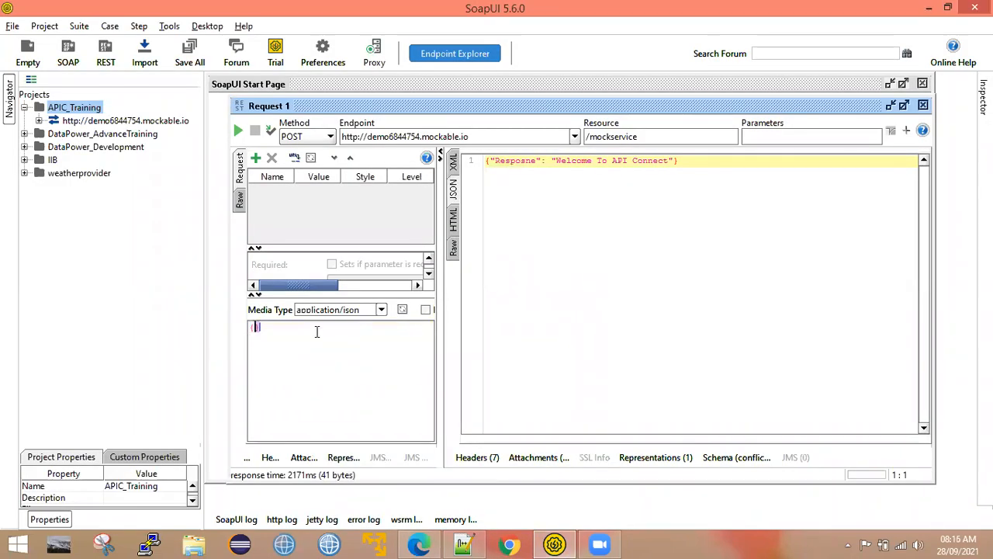
{"action": "left_click_drag", "start_coordinate": [683, 161], "coordinate": [572, 166]}
{"action": "left_click", "coordinate": [489, 176]}
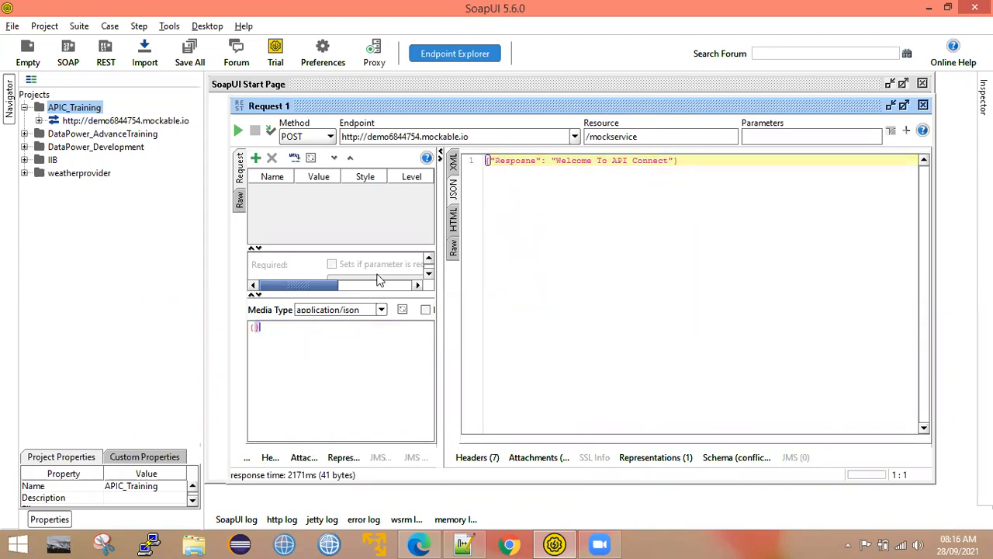
{"action": "left_click", "coordinate": [463, 544]}
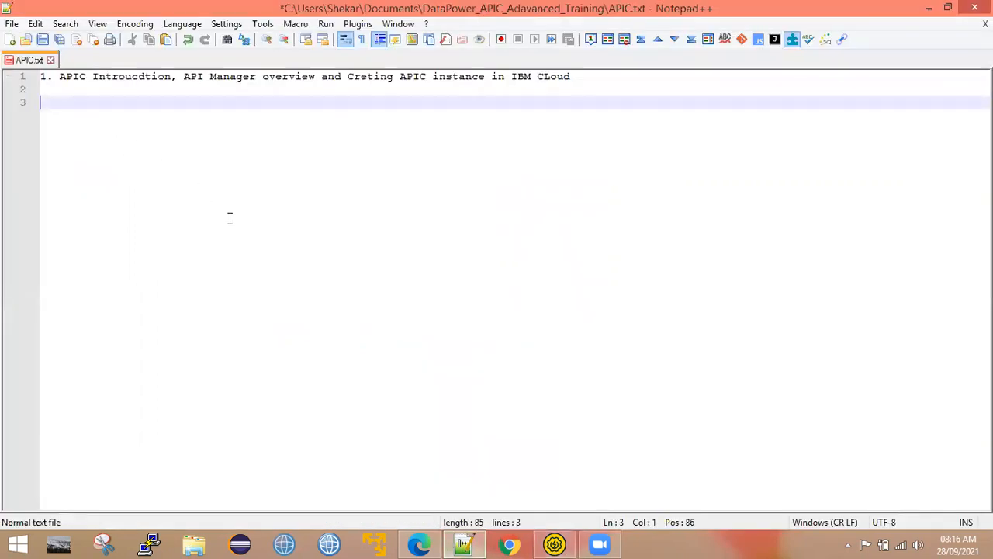
{"action": "type", "text": "http://demo6844754.mockable.io/mockservice"}
{"action": "left_click_drag", "start_coordinate": [336, 106], "coordinate": [35, 112]}
{"action": "left_click", "coordinate": [323, 114]}
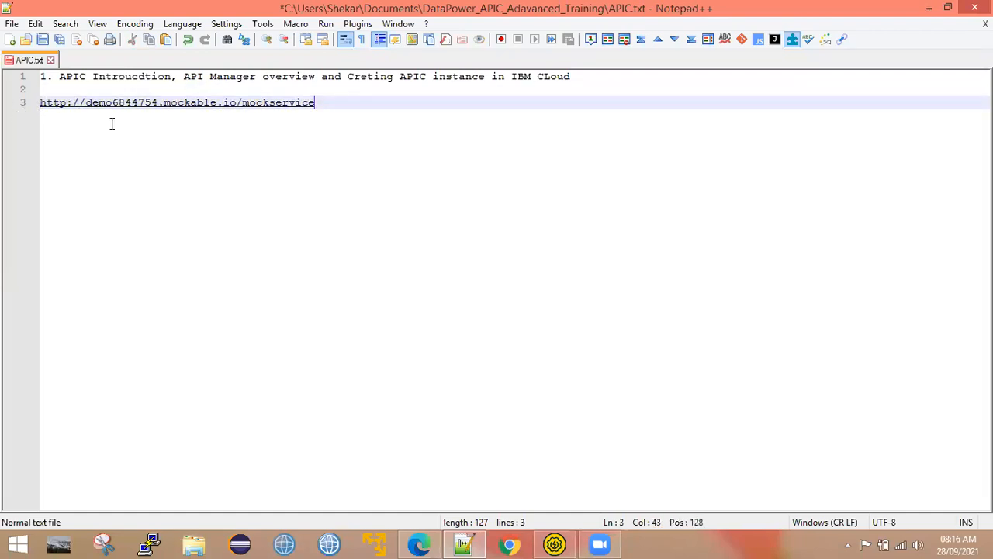
{"action": "left_click_drag", "start_coordinate": [337, 105], "coordinate": [70, 120]}
Step: Check the noted URL against the SoapUI request and the response body configured in the Mockable console
{"action": "left_click", "coordinate": [554, 543]}
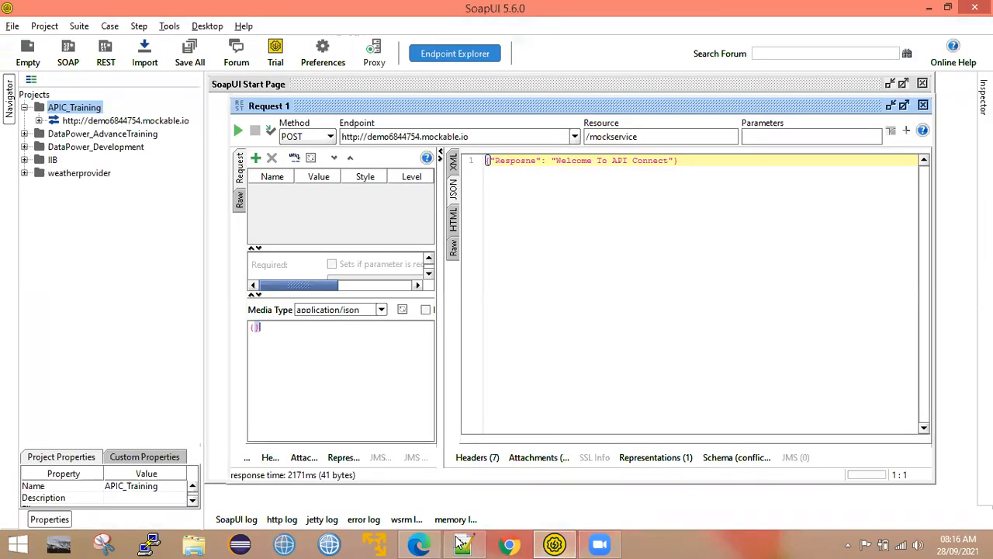
{"action": "left_click", "coordinate": [419, 543]}
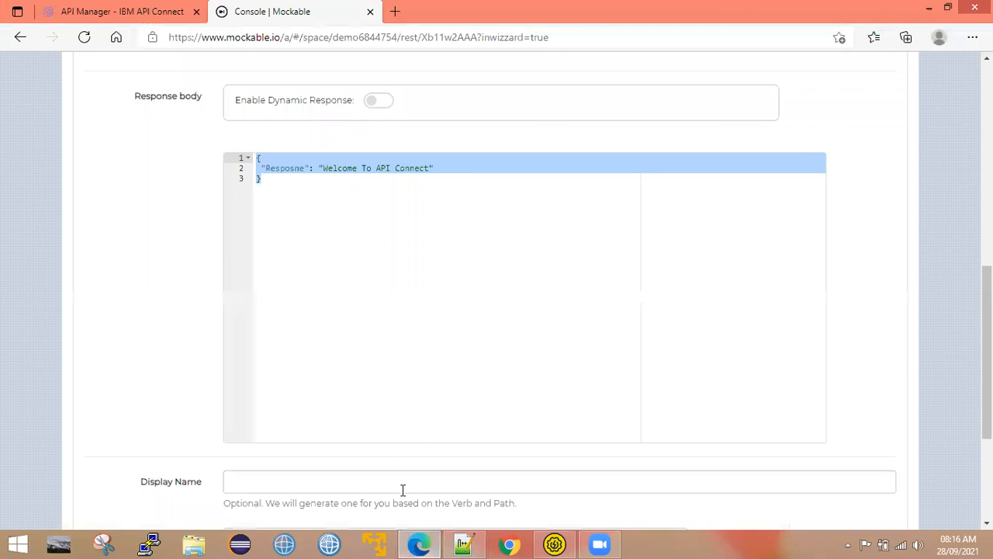
{"action": "left_click", "coordinate": [464, 543]}
{"action": "left_click_drag", "start_coordinate": [315, 102], "coordinate": [37, 102]}
{"action": "key", "text": "End"}
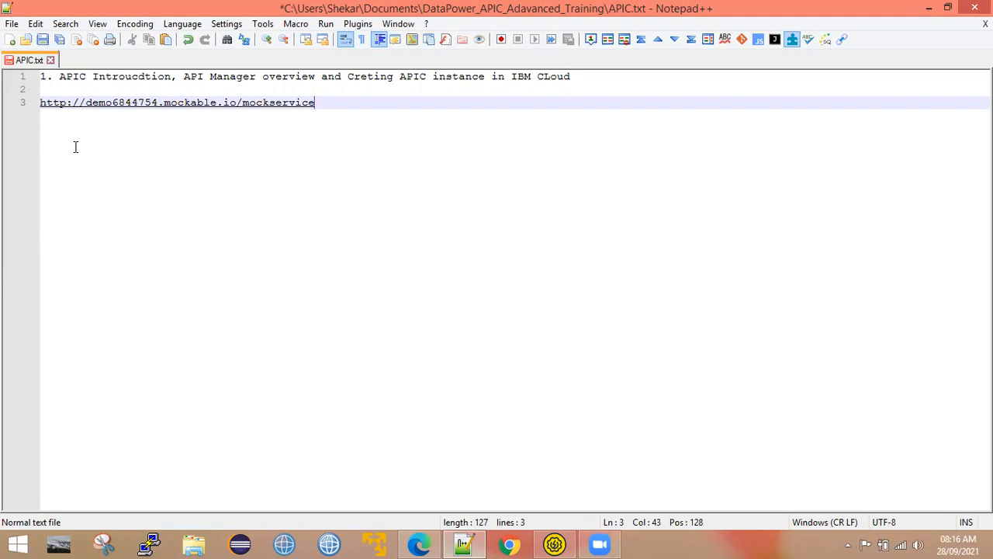
{"action": "key", "text": "ctrl+s"}
{"action": "left_click", "coordinate": [613, 28]}
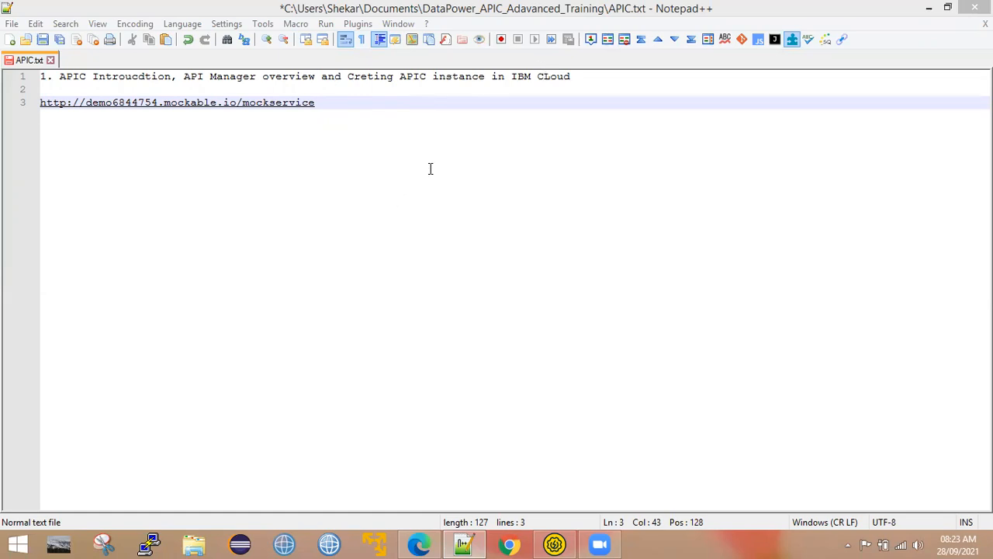
{"action": "left_click", "coordinate": [330, 104]}
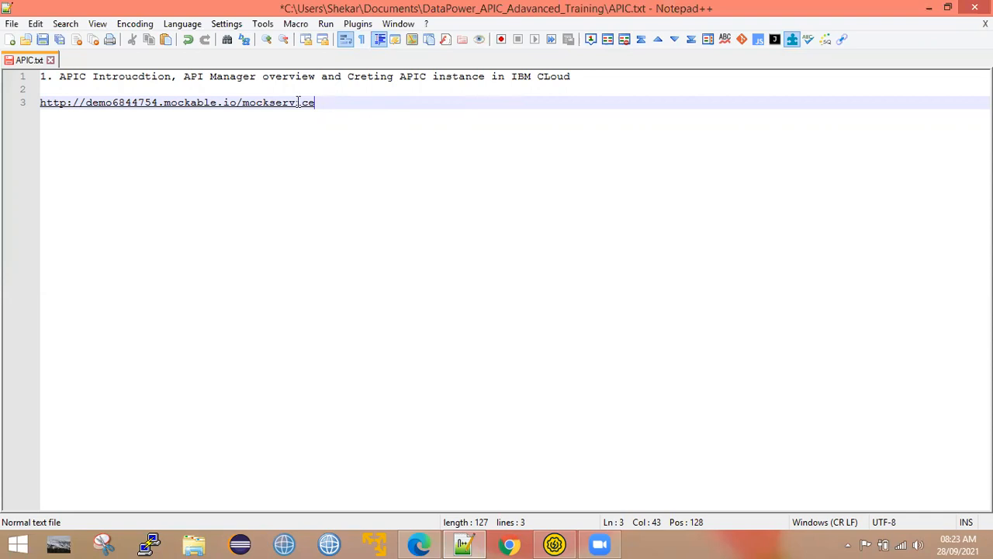
{"action": "left_click_drag", "start_coordinate": [315, 102], "coordinate": [41, 102]}
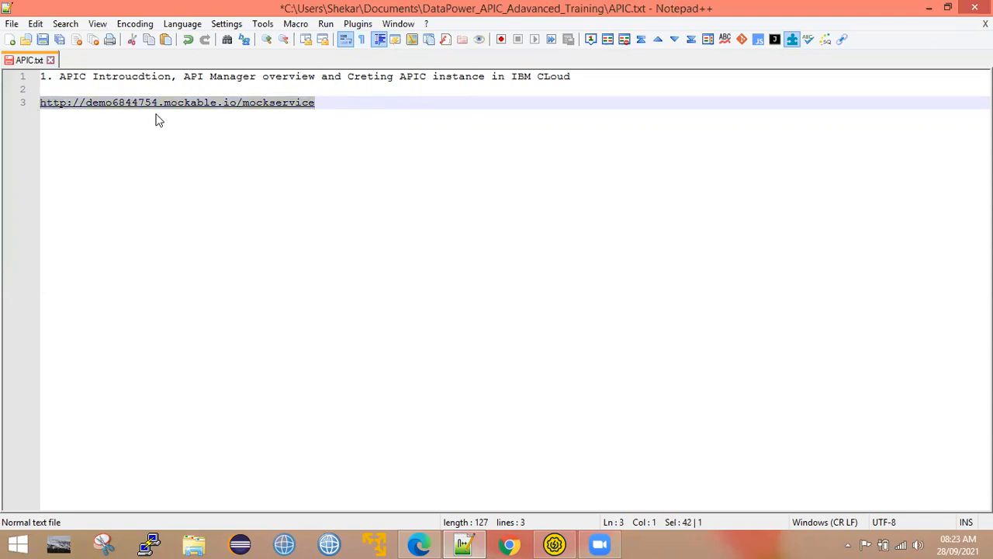
{"action": "left_click", "coordinate": [331, 104]}
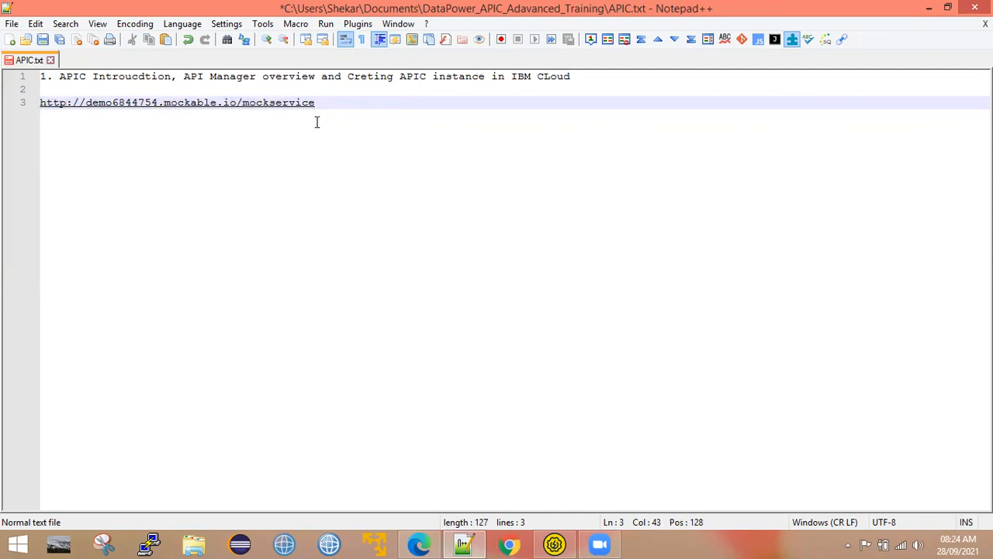
{"action": "left_click_drag", "start_coordinate": [317, 103], "coordinate": [31, 101]}
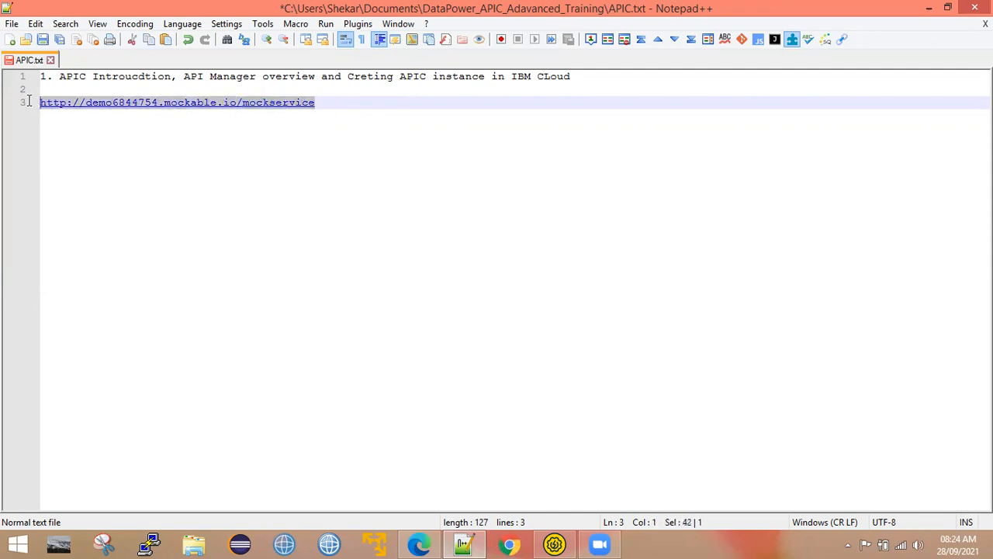
{"action": "left_click", "coordinate": [342, 108]}
{"action": "left_click_drag", "start_coordinate": [331, 104], "coordinate": [38, 103]}
{"action": "left_click", "coordinate": [103, 133]}
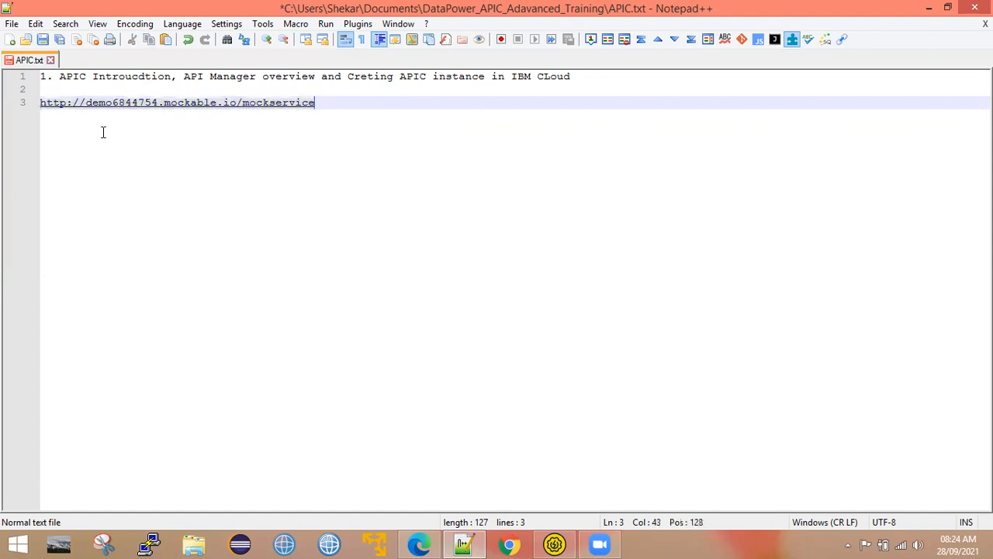
{"action": "left_click_drag", "start_coordinate": [323, 103], "coordinate": [39, 104]}
{"action": "key", "text": "End"}
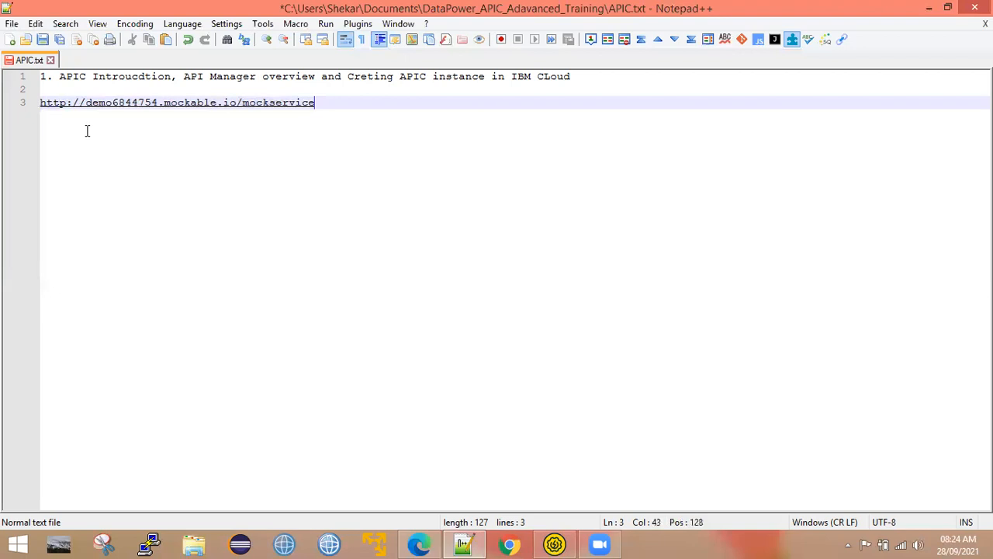
Step: Note the method POST and the content type Application/json on separate lines below the mock service URL
{"action": "key", "text": "Return"}
{"action": "type", "text": "POST"}
{"action": "key", "text": "Return"}
{"action": "type", "text": "Applica"}
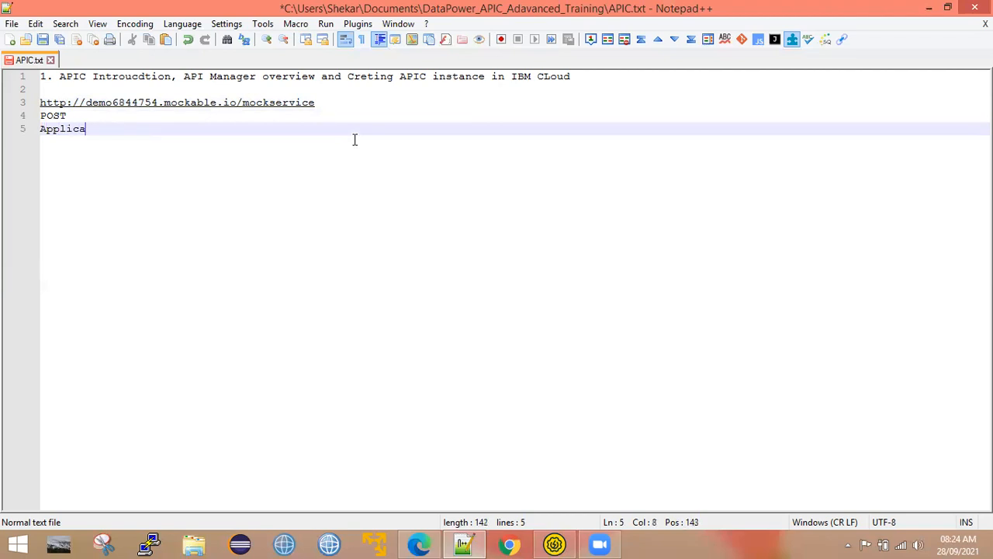
{"action": "type", "text": "tion/Ks"}
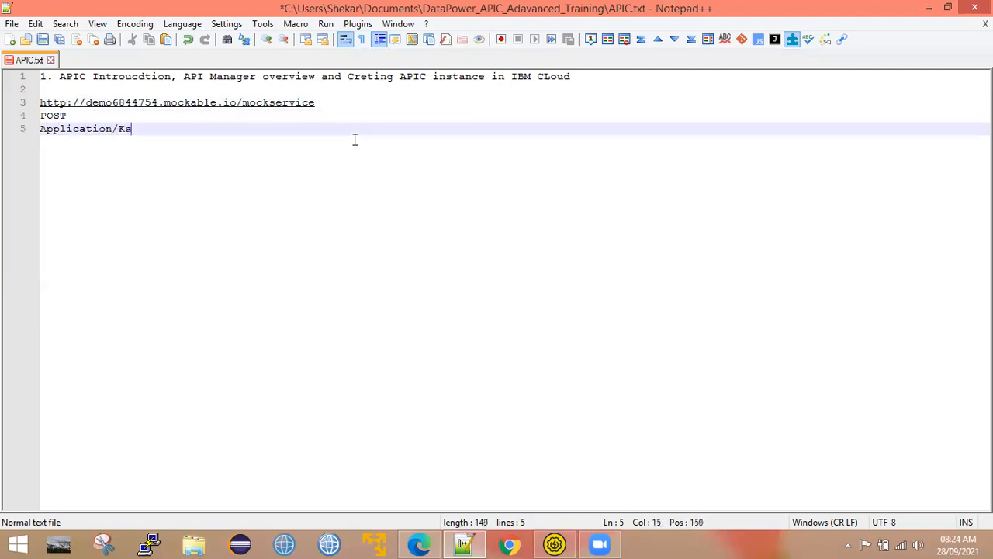
{"action": "key", "text": "BackSpace"}
{"action": "type", "text": "jsn"}
{"action": "key", "text": "BackSpace"}
{"action": "key", "text": "BackSpace"}
{"action": "key", "text": "BackSpace"}
{"action": "key", "text": "BackSpace"}
{"action": "type", "text": "json"}
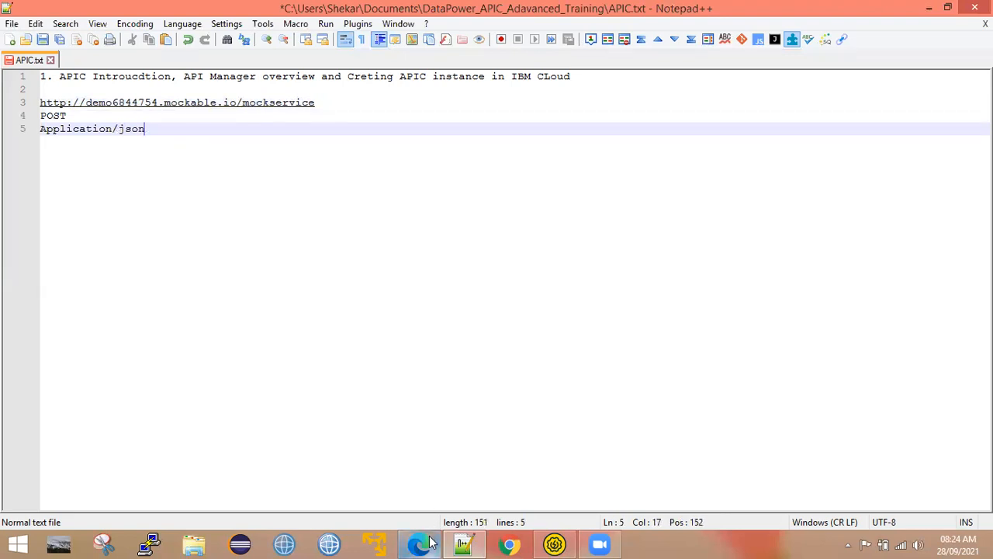
Step: Switch to the IBM API Connect API Manager in the browser and open the APIs list in Drafts
{"action": "mouse_move", "coordinate": [433, 541]}
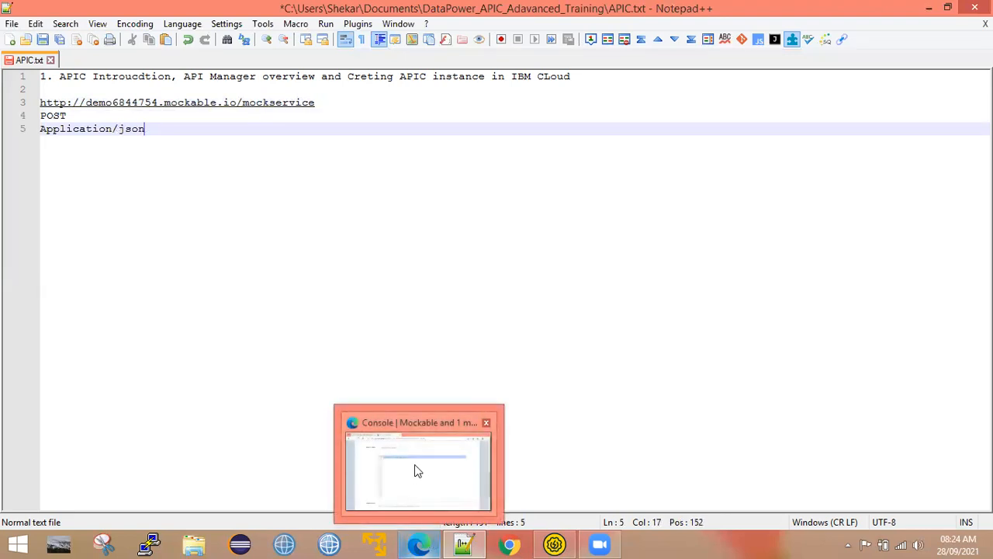
{"action": "left_click", "coordinate": [414, 466]}
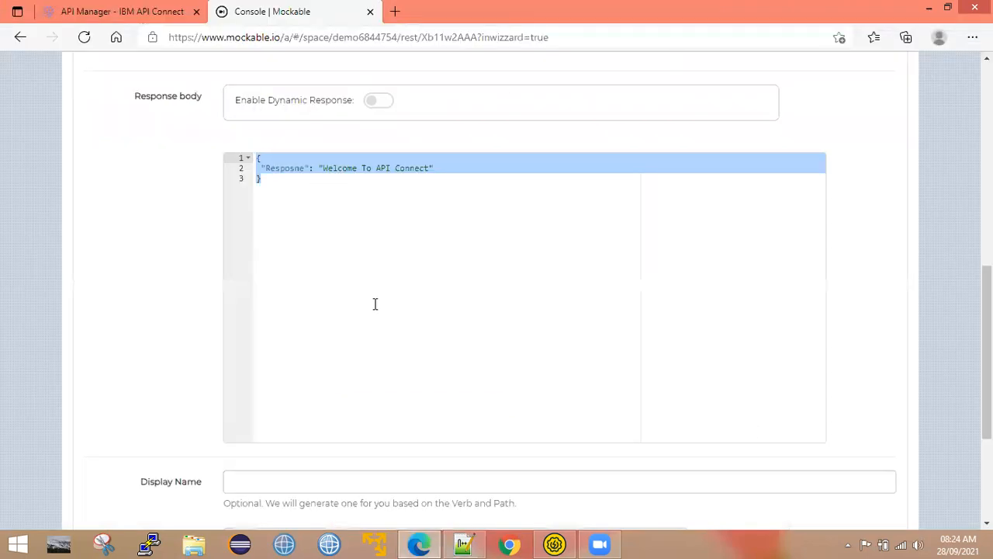
{"action": "scroll", "coordinate": [390, 390], "scroll_direction": "up", "scroll_amount": 5}
{"action": "scroll", "coordinate": [391, 391], "scroll_direction": "up", "scroll_amount": 2}
{"action": "key", "text": "ctrl+Tab"}
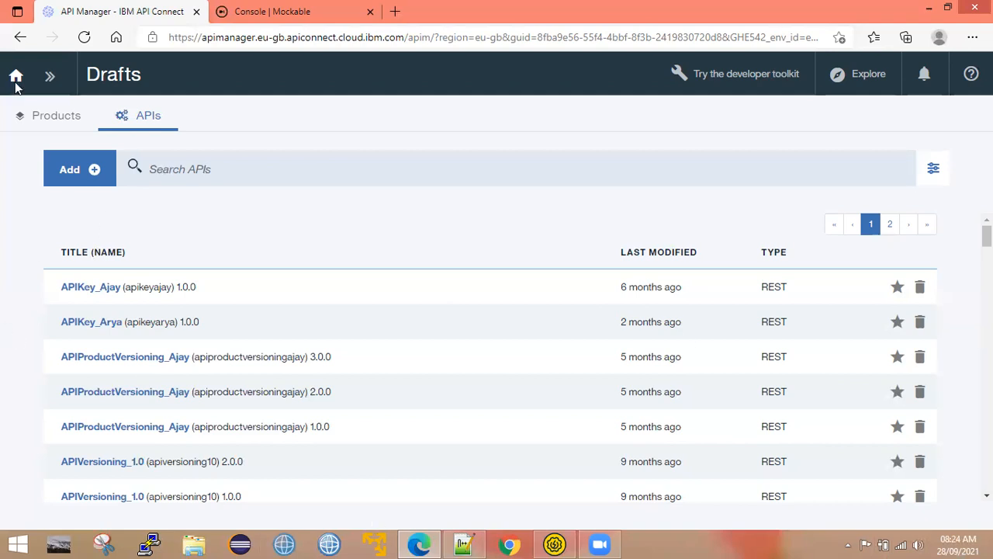
{"action": "left_click", "coordinate": [48, 79]}
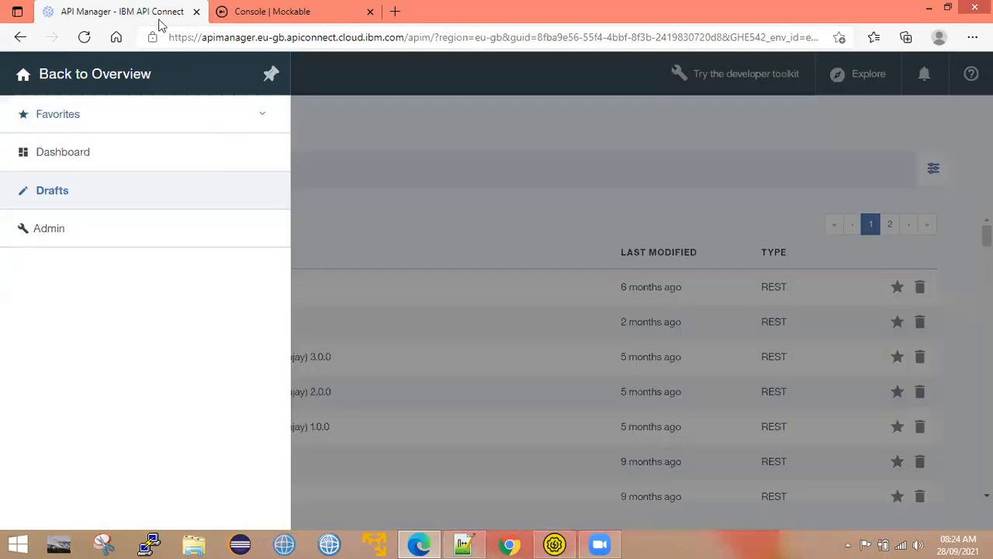
{"action": "left_click", "coordinate": [57, 195]}
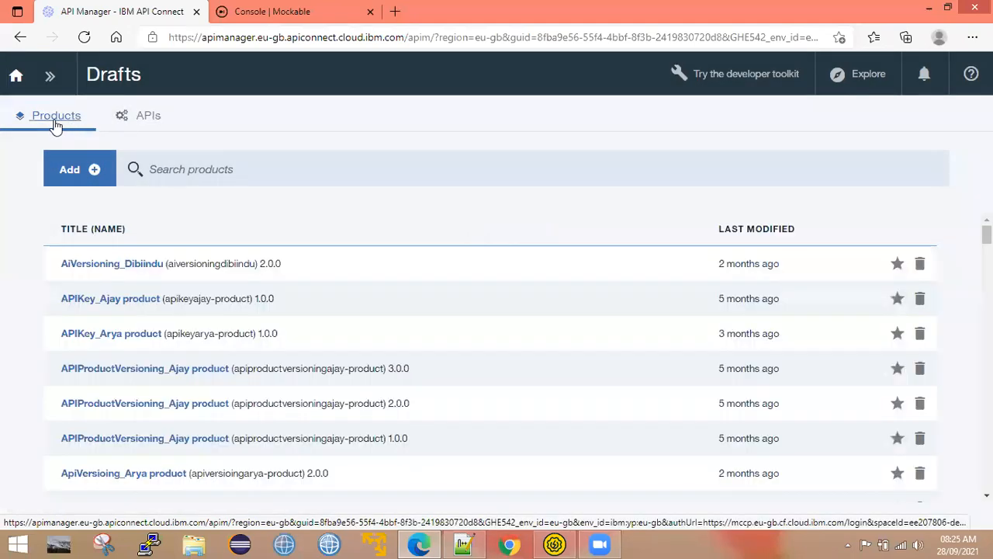
{"action": "left_click", "coordinate": [140, 117]}
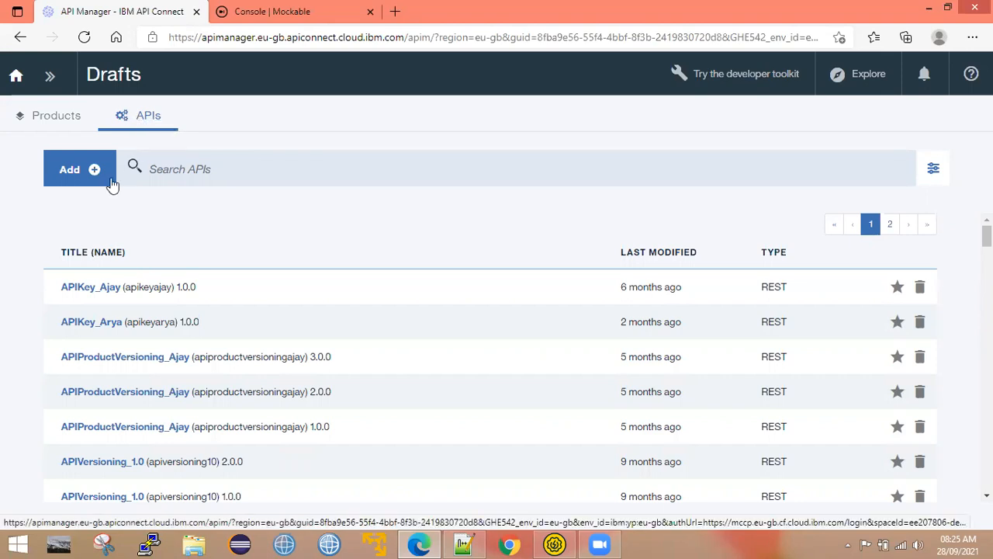
Step: Look through the existing draft APIs and their versions
{"action": "scroll", "coordinate": [181, 343], "scroll_direction": "down", "scroll_amount": 3}
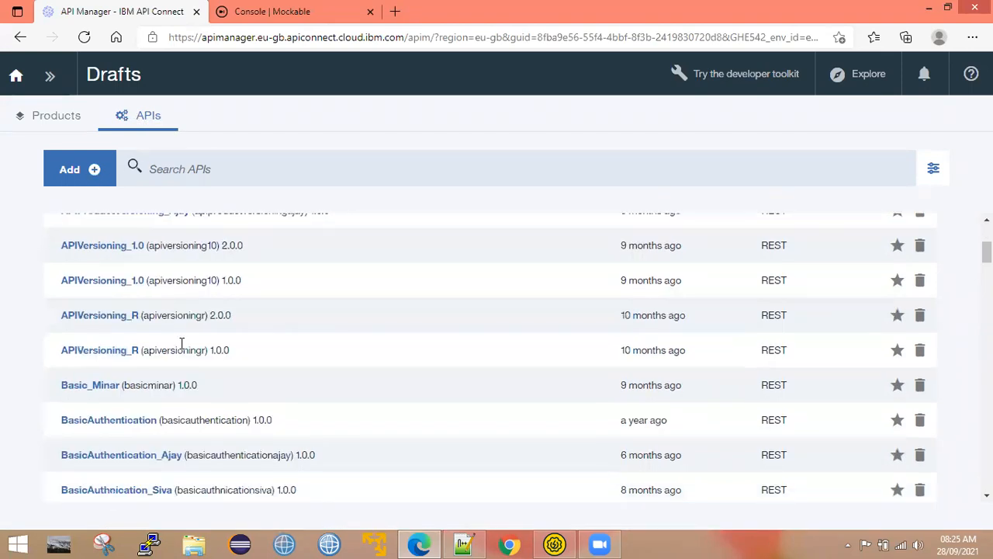
{"action": "scroll", "coordinate": [140, 344], "scroll_direction": "up", "scroll_amount": 3}
{"action": "scroll", "coordinate": [170, 395], "scroll_direction": "down", "scroll_amount": 3}
{"action": "scroll", "coordinate": [174, 400], "scroll_direction": "up", "scroll_amount": 2}
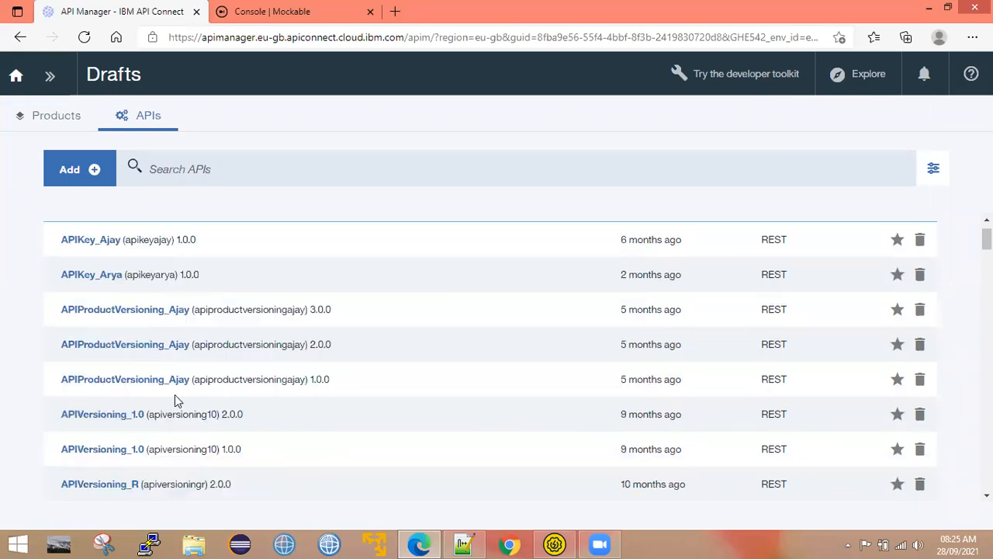
{"action": "scroll", "coordinate": [178, 400], "scroll_direction": "up", "scroll_amount": 1}
{"action": "scroll", "coordinate": [159, 412], "scroll_direction": "down", "scroll_amount": 1}
{"action": "scroll", "coordinate": [174, 447], "scroll_direction": "down", "scroll_amount": 2}
{"action": "scroll", "coordinate": [202, 454], "scroll_direction": "up", "scroll_amount": 3}
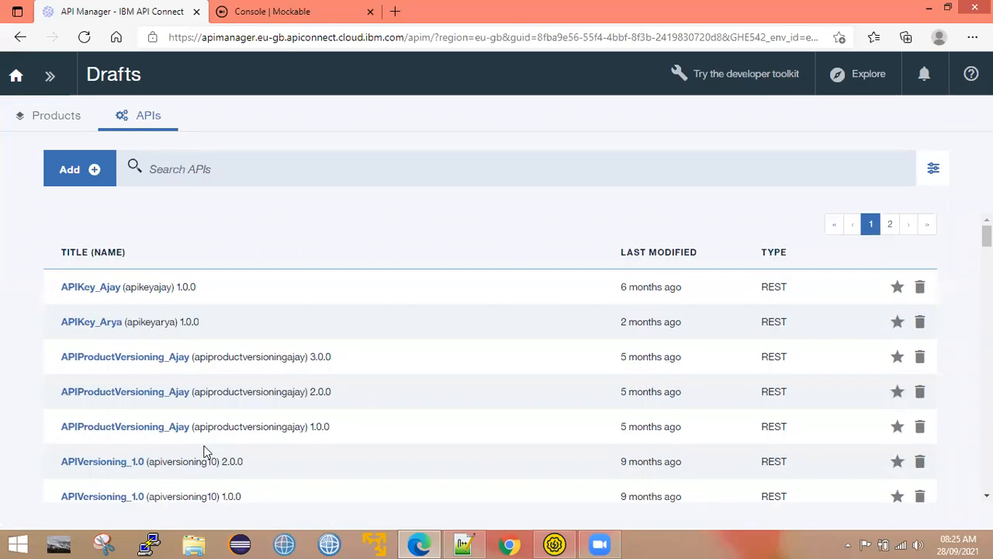
Step: Start a new API in Drafts and enter the title RestAPI_L
{"action": "left_click", "coordinate": [94, 172]}
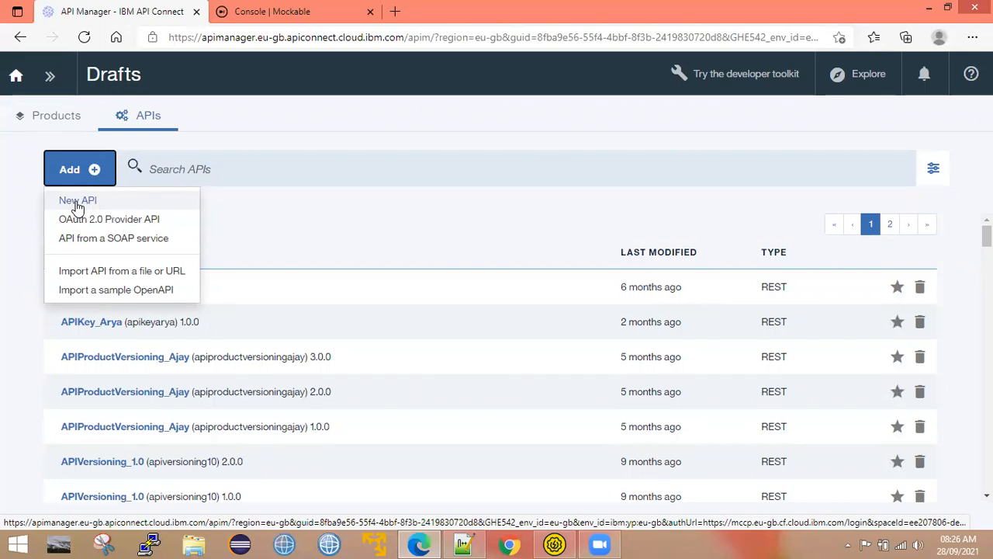
{"action": "left_click", "coordinate": [77, 202]}
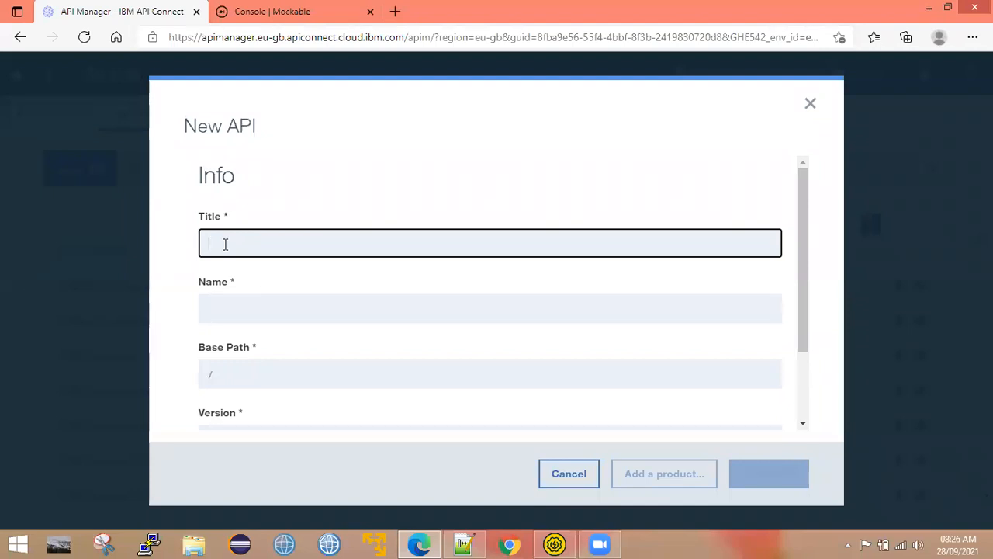
{"action": "type", "text": "Res"}
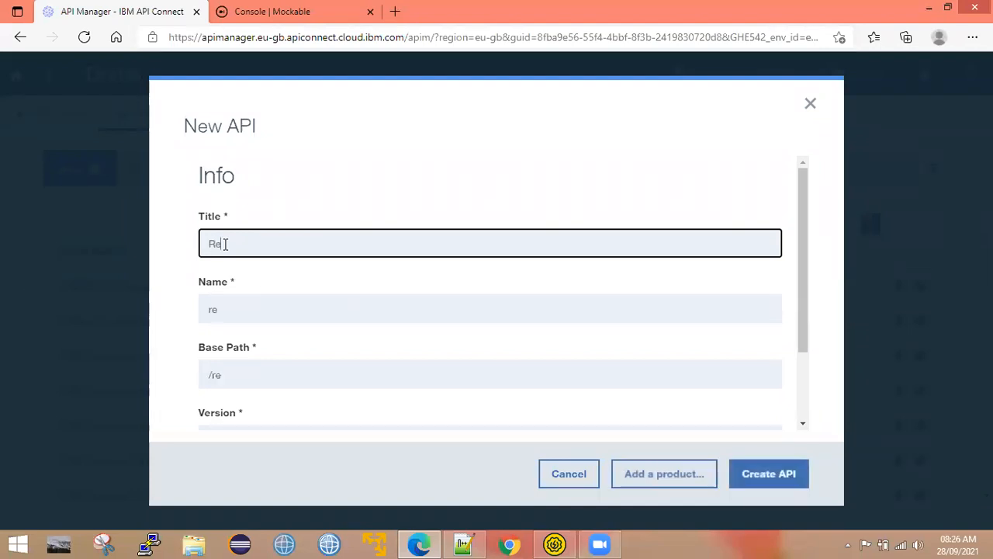
{"action": "key", "text": "BackSpace"}
{"action": "key", "text": "BackSpace"}
{"action": "key", "text": "BackSpace"}
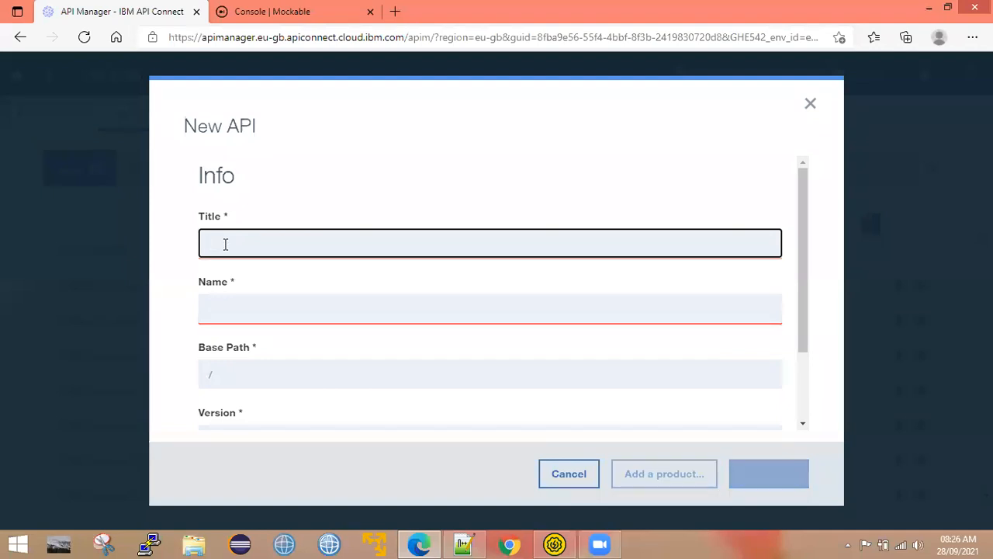
{"action": "type", "text": "Res"}
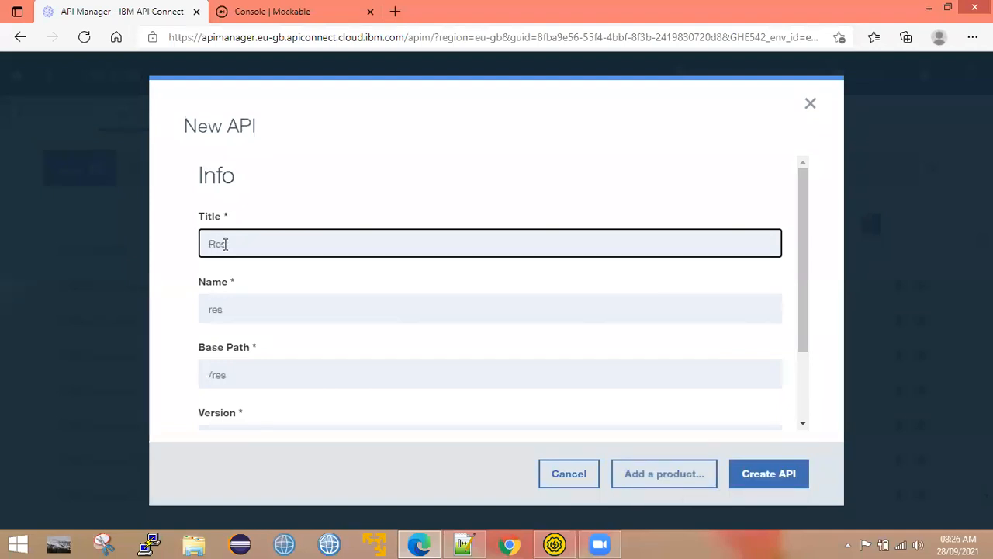
{"action": "type", "text": "tAPI"}
{"action": "type", "text": "A"}
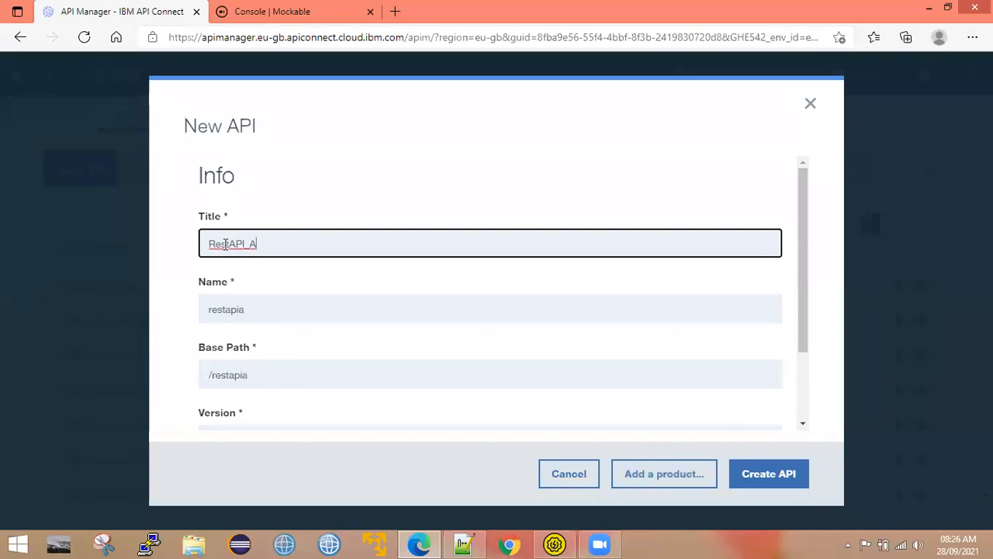
{"action": "key", "text": "BackSpace"}
Step: Examine how the new API's name corresponds to its title
{"action": "left_click_drag", "start_coordinate": [291, 244], "coordinate": [205, 244]}
{"action": "left_click_drag", "start_coordinate": [254, 309], "coordinate": [202, 309]}
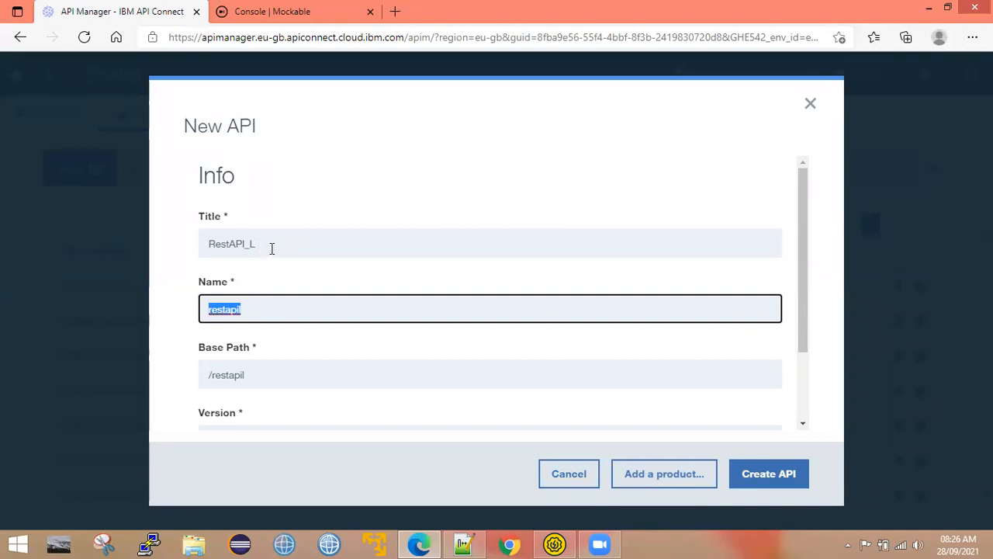
{"action": "left_click_drag", "start_coordinate": [271, 247], "coordinate": [191, 249]}
{"action": "left_click_drag", "start_coordinate": [257, 309], "coordinate": [209, 310]}
{"action": "left_click", "coordinate": [248, 314]}
{"action": "double_click", "coordinate": [209, 310]}
Step: Examine the base path and version of the new API
{"action": "scroll", "coordinate": [256, 326], "scroll_direction": "down", "scroll_amount": 1}
{"action": "double_click", "coordinate": [256, 337]}
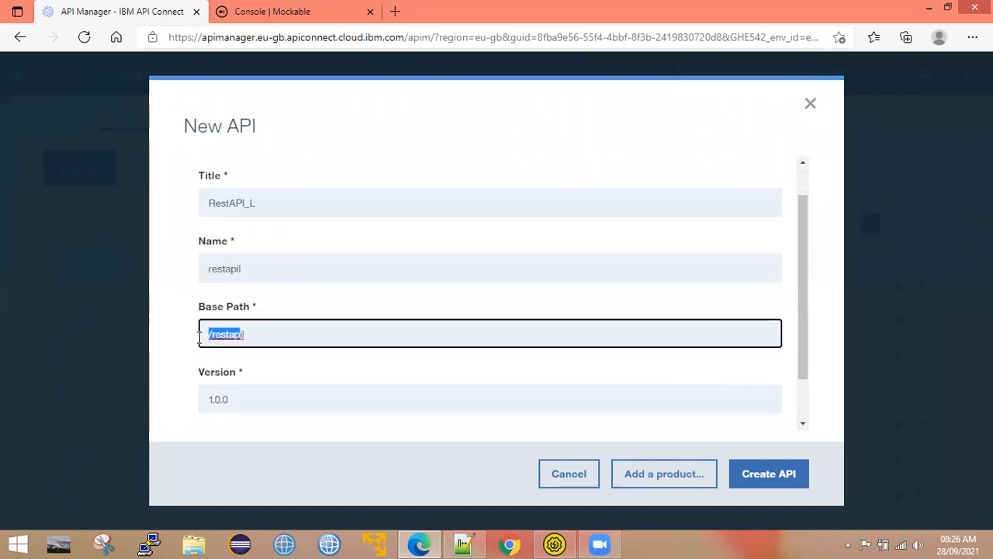
{"action": "left_click", "coordinate": [262, 335]}
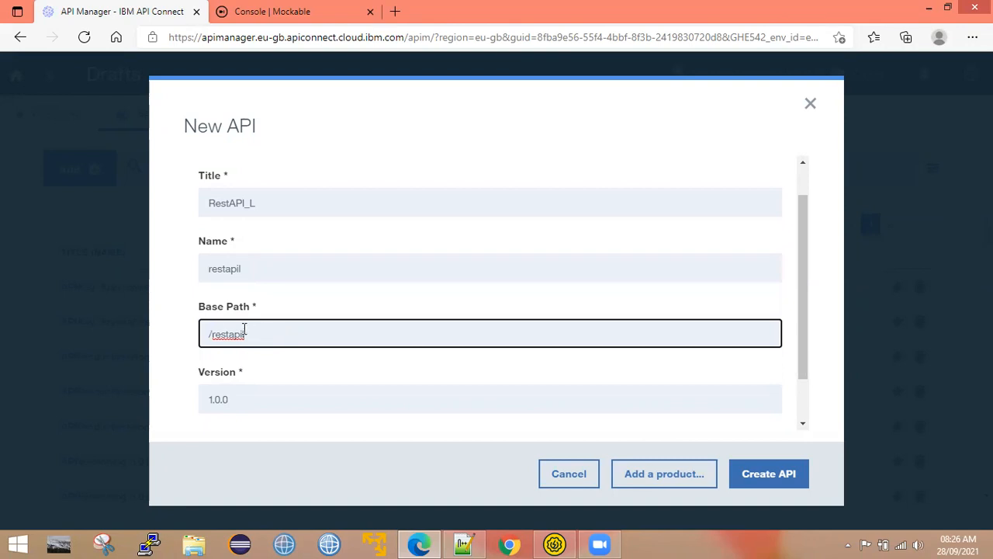
{"action": "left_click_drag", "start_coordinate": [264, 337], "coordinate": [191, 335]}
{"action": "left_click", "coordinate": [257, 337]}
{"action": "left_click_drag", "start_coordinate": [262, 335], "coordinate": [206, 334]}
{"action": "left_click", "coordinate": [263, 337]}
{"action": "scroll", "coordinate": [262, 337], "scroll_direction": "down", "scroll_amount": 2}
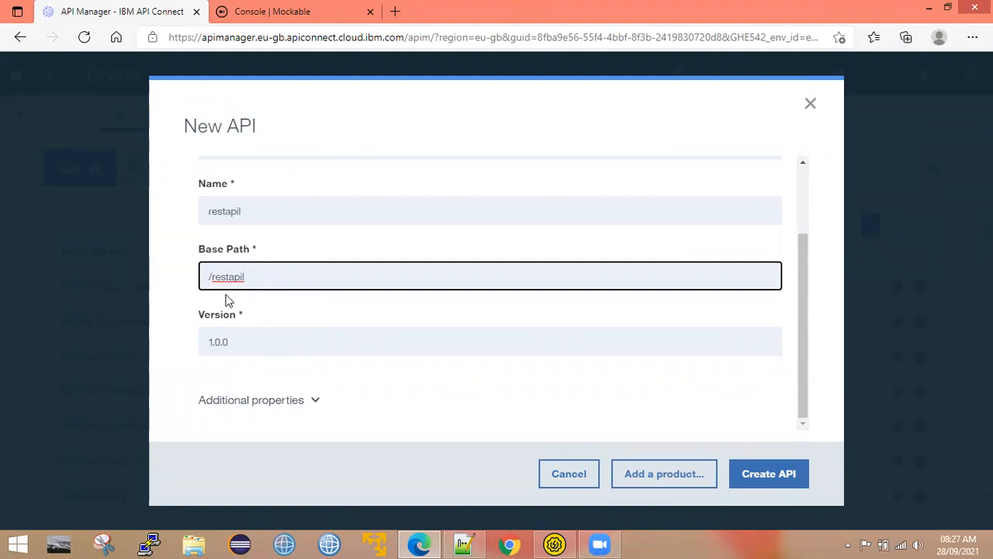
{"action": "double_click", "coordinate": [244, 341]}
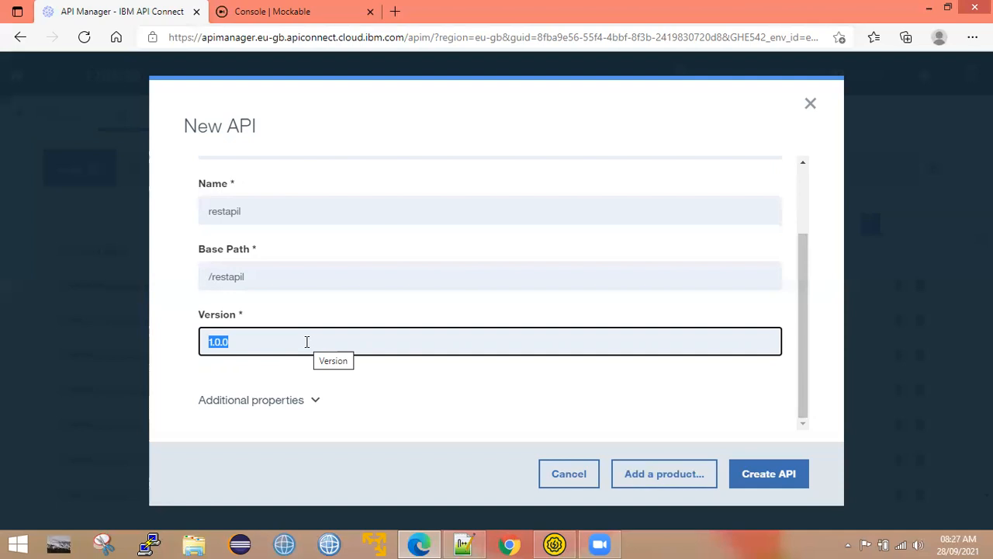
Step: In the additional properties of the new API, set the security identification method to None
{"action": "left_click", "coordinate": [314, 403]}
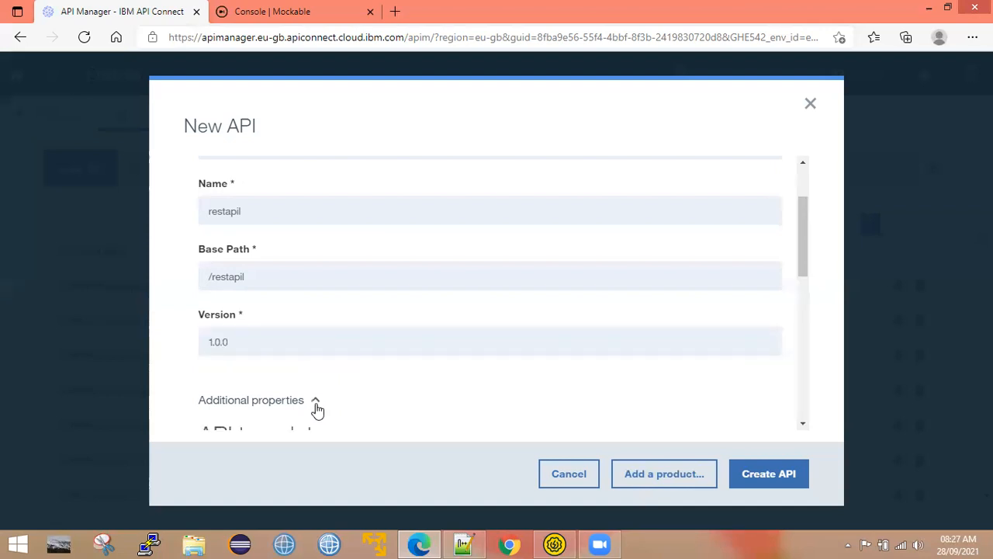
{"action": "scroll", "coordinate": [309, 380], "scroll_direction": "down", "scroll_amount": 3}
{"action": "scroll", "coordinate": [303, 346], "scroll_direction": "down", "scroll_amount": 3}
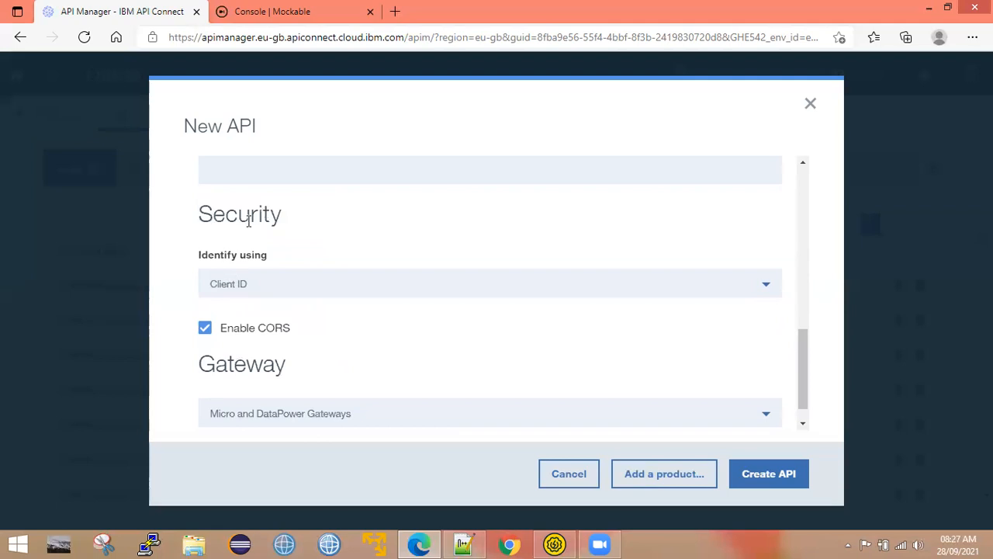
{"action": "left_click", "coordinate": [266, 290]}
{"action": "left_click", "coordinate": [222, 317]}
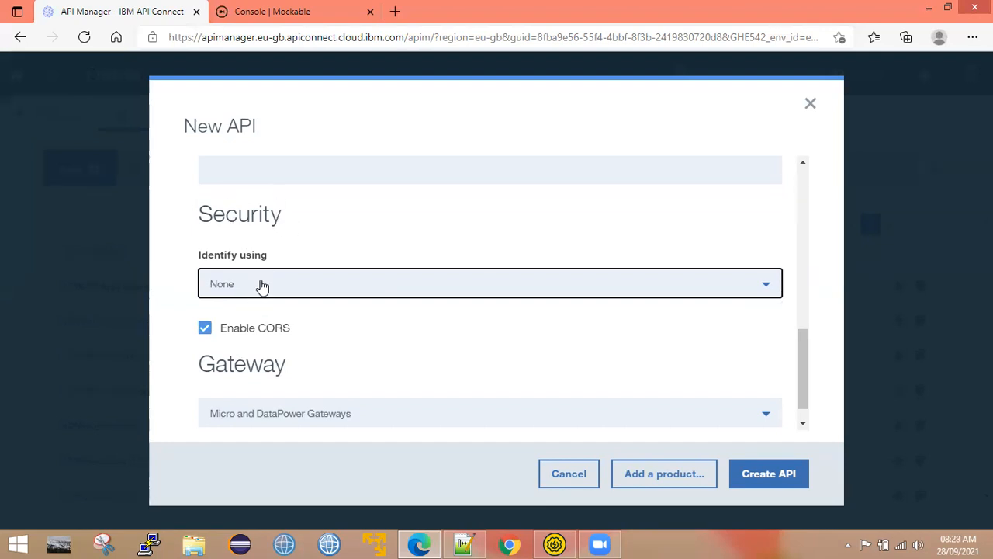
{"action": "scroll", "coordinate": [260, 307], "scroll_direction": "up", "scroll_amount": 3}
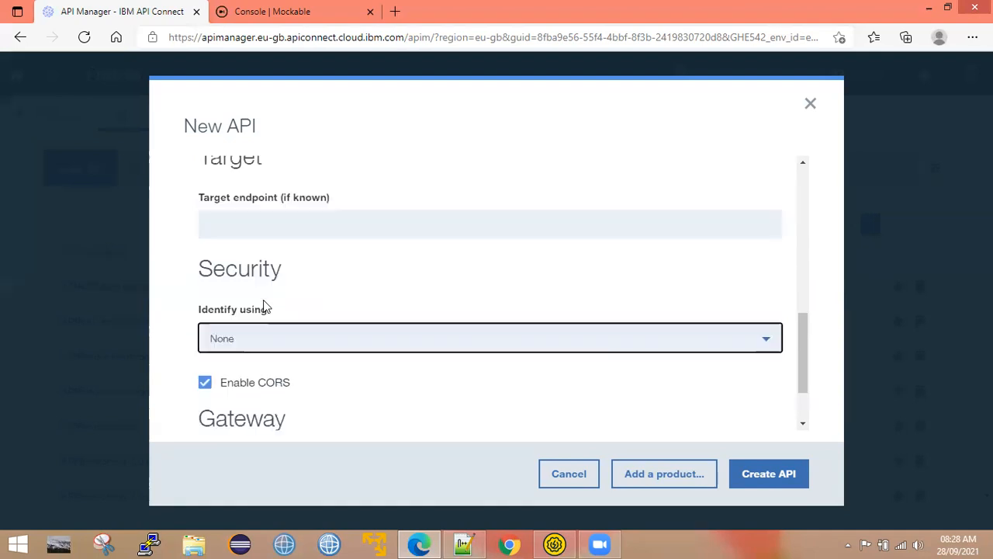
{"action": "scroll", "coordinate": [466, 435], "scroll_direction": "down", "scroll_amount": 2}
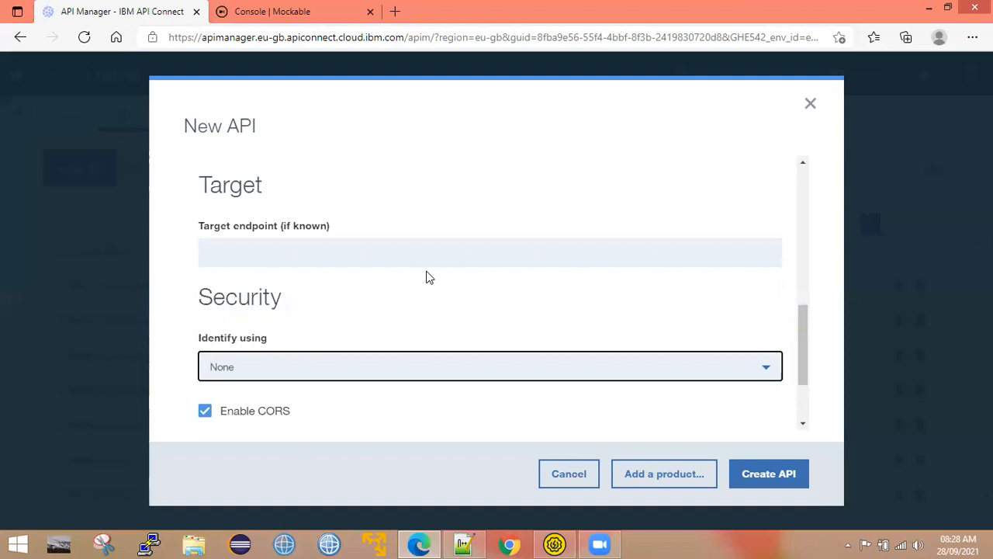
Step: Switch to Notepad++ and draw three nested red rectangles over the blank document new 1
{"action": "left_click", "coordinate": [462, 545]}
{"action": "double_click", "coordinate": [142, 62]}
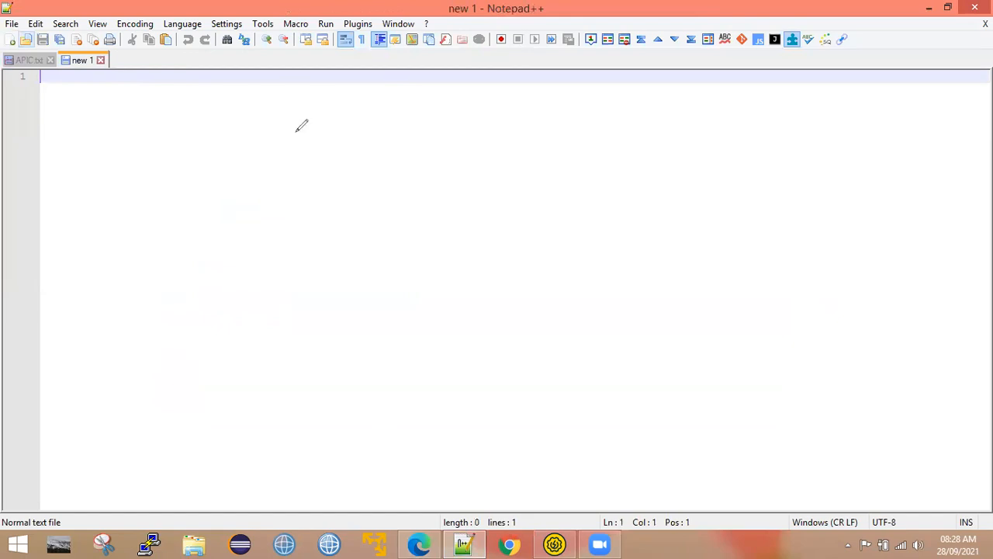
{"action": "left_click_drag", "start_coordinate": [346, 196], "coordinate": [633, 418]}
{"action": "left_click_drag", "start_coordinate": [396, 257], "coordinate": [569, 359]}
{"action": "left_click_drag", "start_coordinate": [439, 285], "coordinate": [532, 326]}
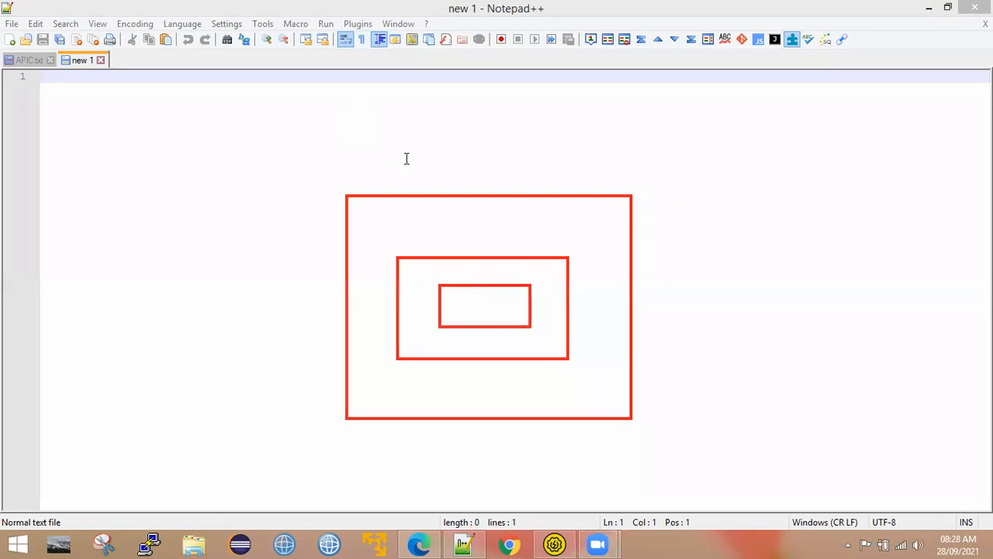
Step: Label the nested rectangles, from outermost to innermost, Product, Plan and API
{"action": "left_click", "coordinate": [427, 183]}
{"action": "type", "text": "Product"}
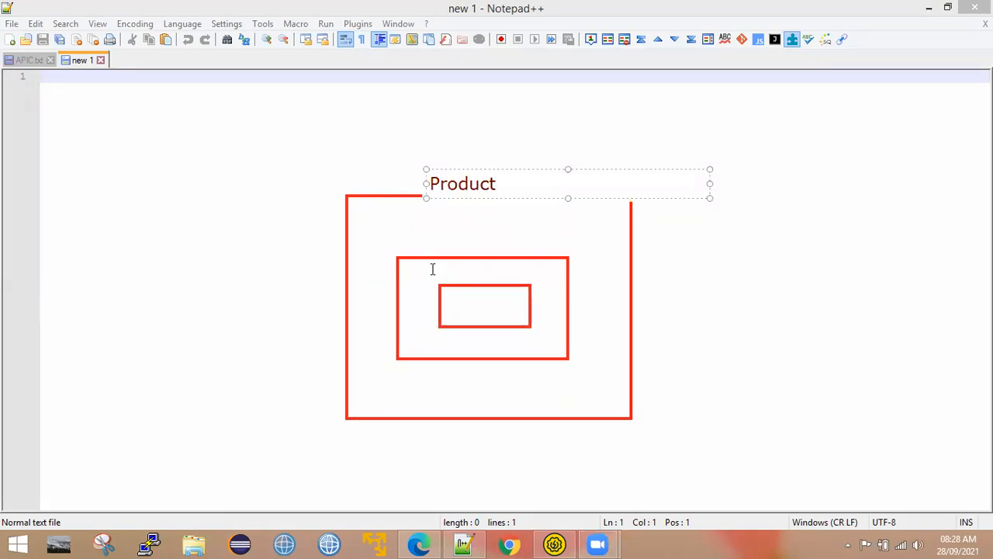
{"action": "left_click", "coordinate": [428, 244]}
{"action": "left_click", "coordinate": [427, 244]}
{"action": "type", "text": "Plan"}
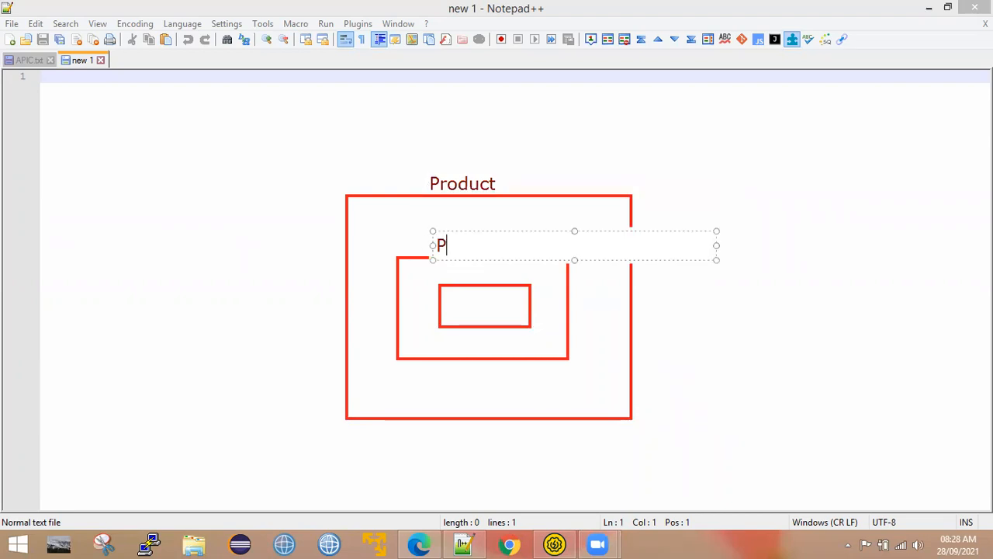
{"action": "left_click", "coordinate": [464, 304]}
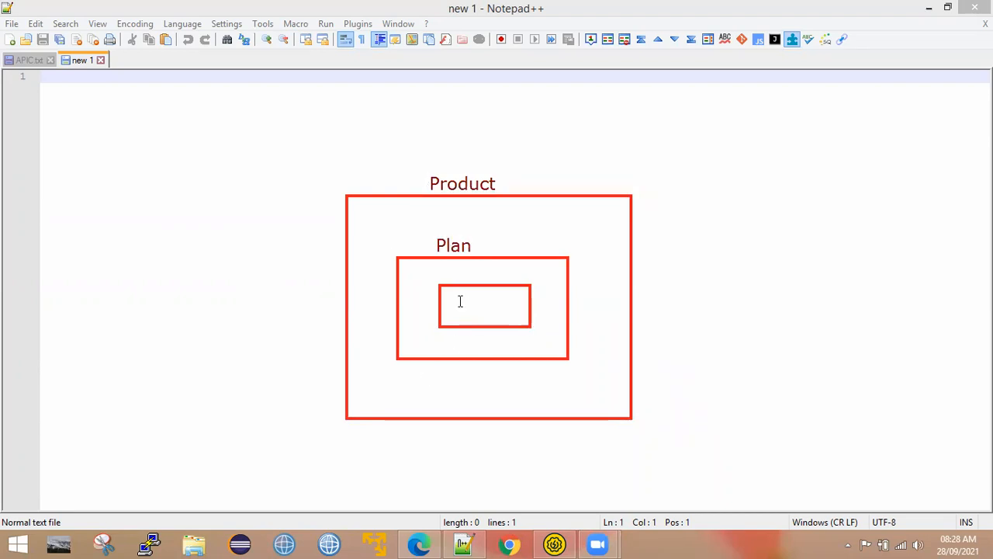
{"action": "left_click", "coordinate": [459, 277]}
{"action": "type", "text": "API"}
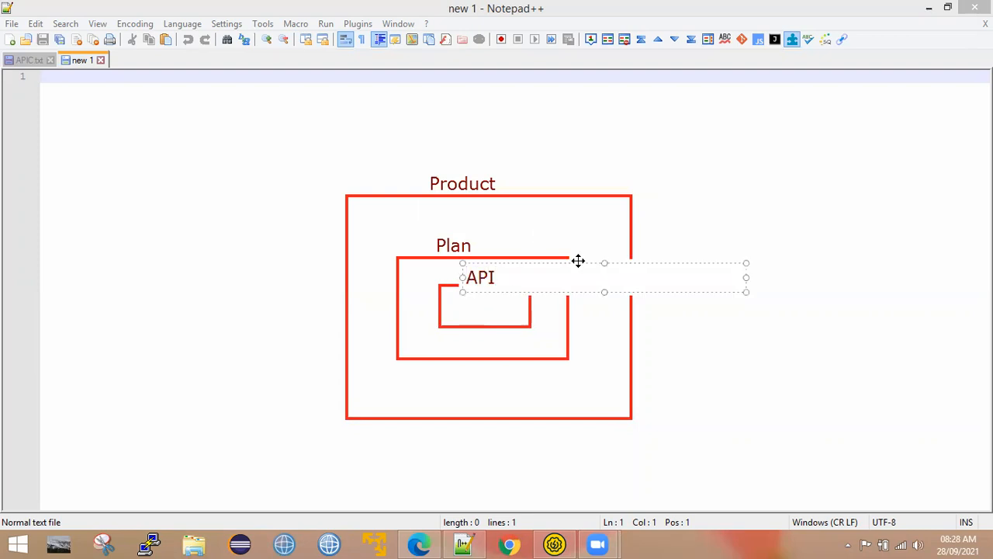
{"action": "left_click", "coordinate": [741, 413]}
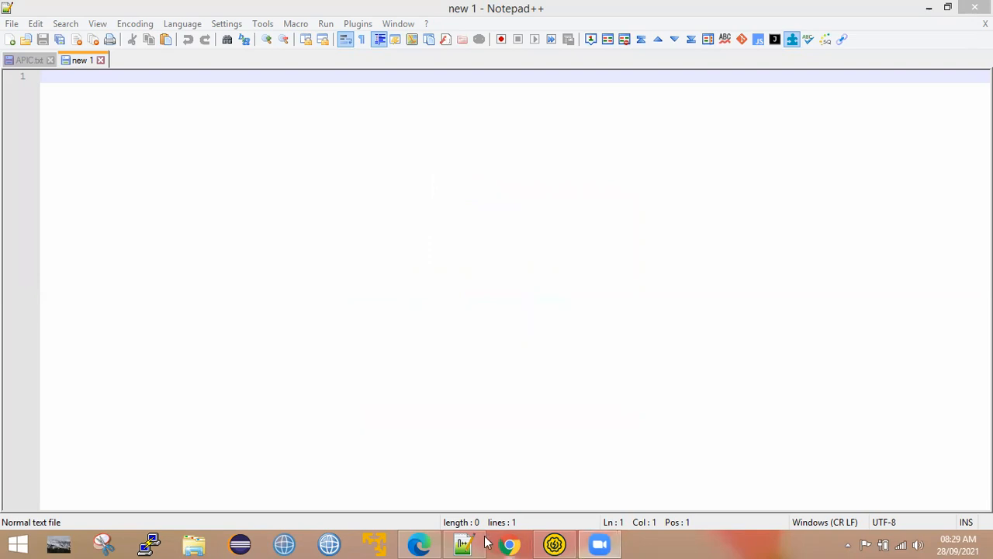
Step: Return to the New API form in the browser and add a product to the API
{"action": "left_click", "coordinate": [419, 543]}
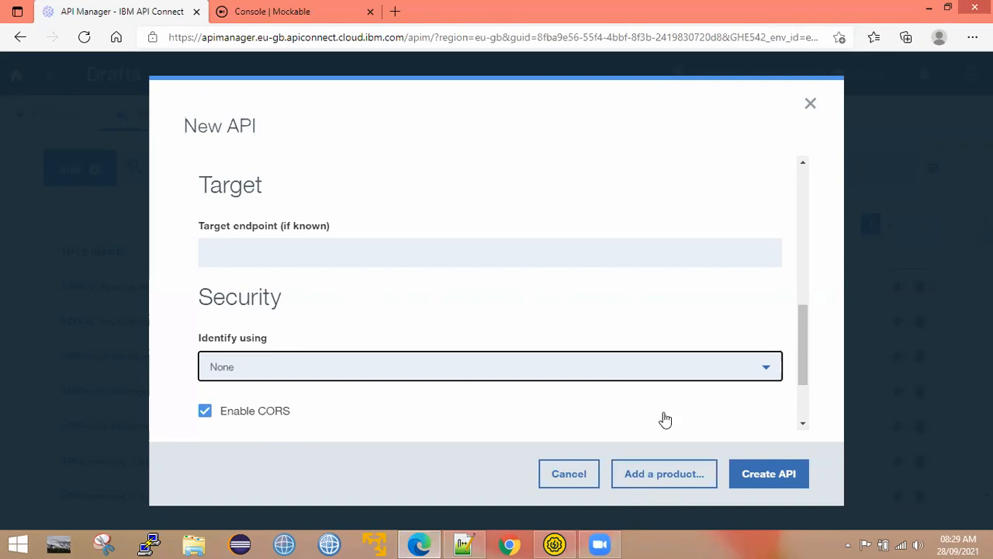
{"action": "left_click", "coordinate": [656, 479]}
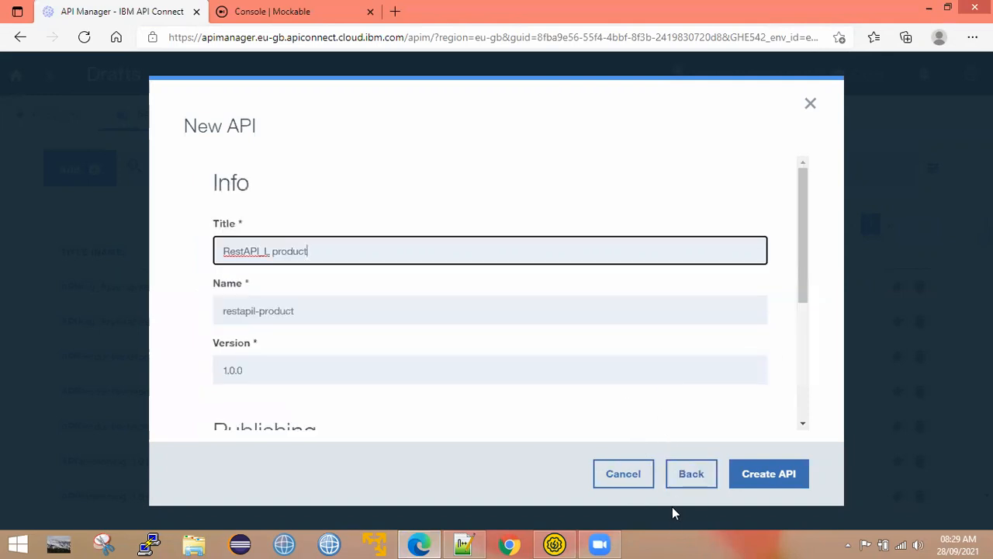
Step: Examine the title, name and version proposed for the new product
{"action": "left_click_drag", "start_coordinate": [270, 251], "coordinate": [220, 251]}
{"action": "left_click", "coordinate": [278, 251]}
{"action": "double_click", "coordinate": [279, 251]}
{"action": "left_click_drag", "start_coordinate": [268, 253], "coordinate": [213, 256]}
{"action": "left_click", "coordinate": [319, 256]}
{"action": "double_click", "coordinate": [293, 253]}
{"action": "left_click", "coordinate": [322, 252]}
{"action": "left_click_drag", "start_coordinate": [321, 310], "coordinate": [200, 292]}
{"action": "scroll", "coordinate": [281, 314], "scroll_direction": "down", "scroll_amount": 1}
{"action": "left_click", "coordinate": [290, 291]}
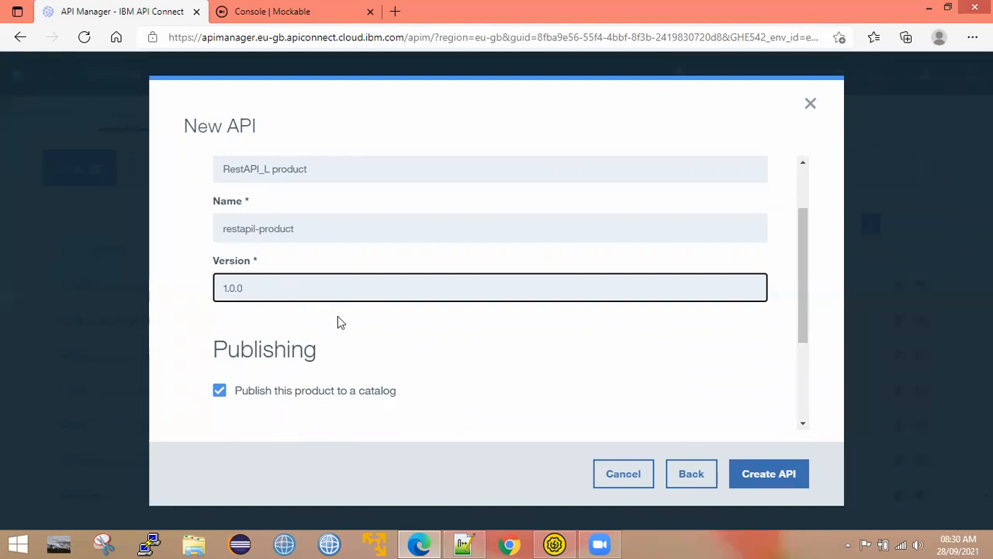
Step: Select Sandbox as the catalog to publish the product to, and create the API
{"action": "scroll", "coordinate": [337, 316], "scroll_direction": "down", "scroll_amount": 2}
{"action": "scroll", "coordinate": [265, 267], "scroll_direction": "up", "scroll_amount": 3}
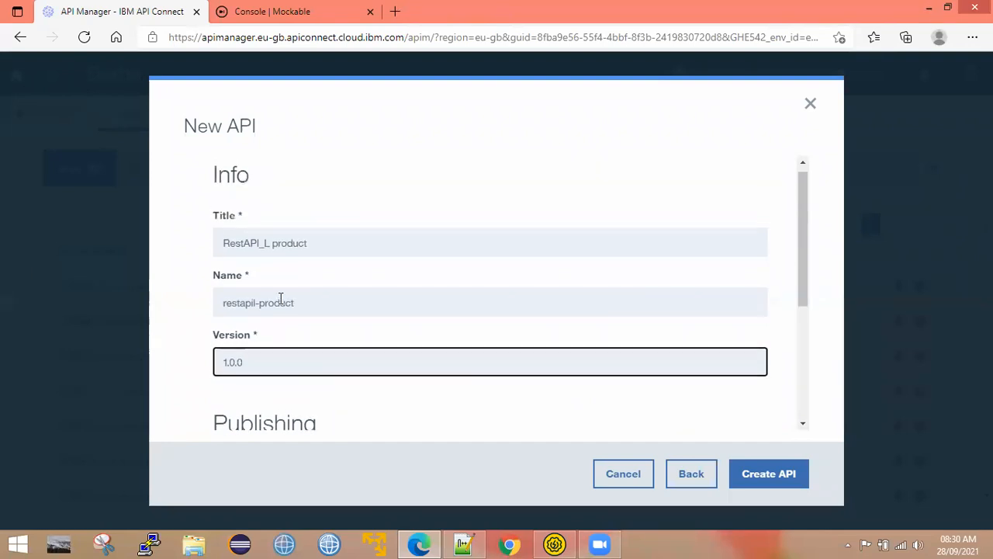
{"action": "scroll", "coordinate": [275, 364], "scroll_direction": "down", "scroll_amount": 3}
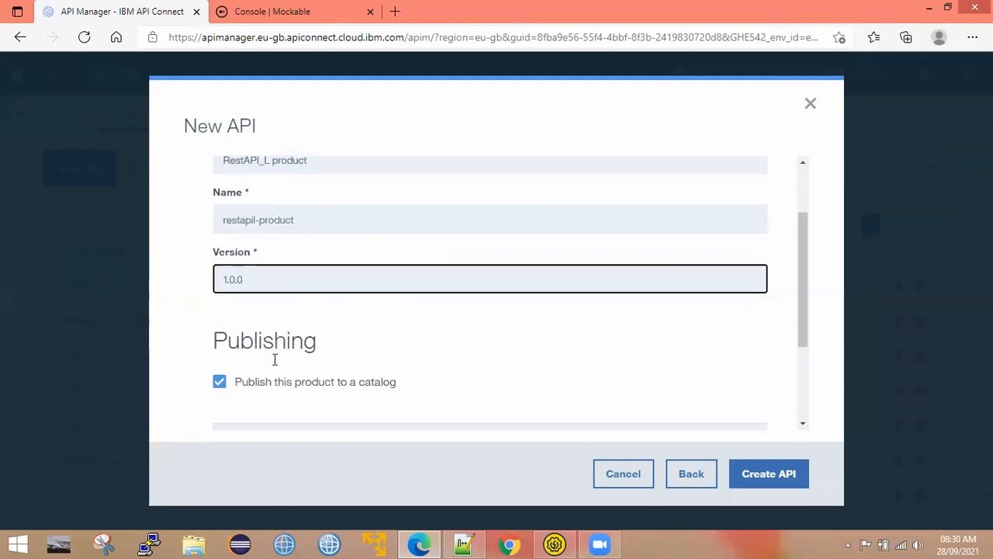
{"action": "scroll", "coordinate": [277, 299], "scroll_direction": "down", "scroll_amount": 1}
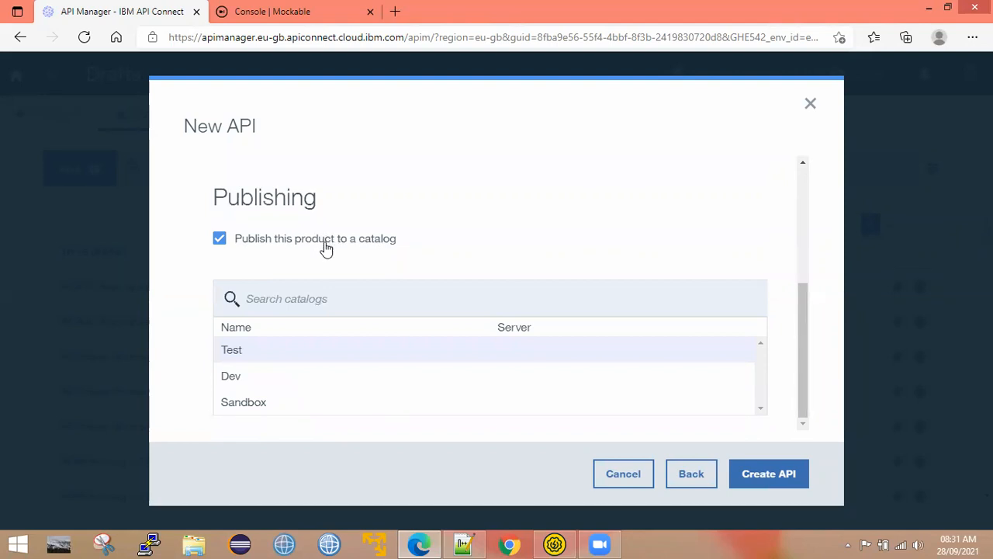
{"action": "left_click", "coordinate": [259, 410]}
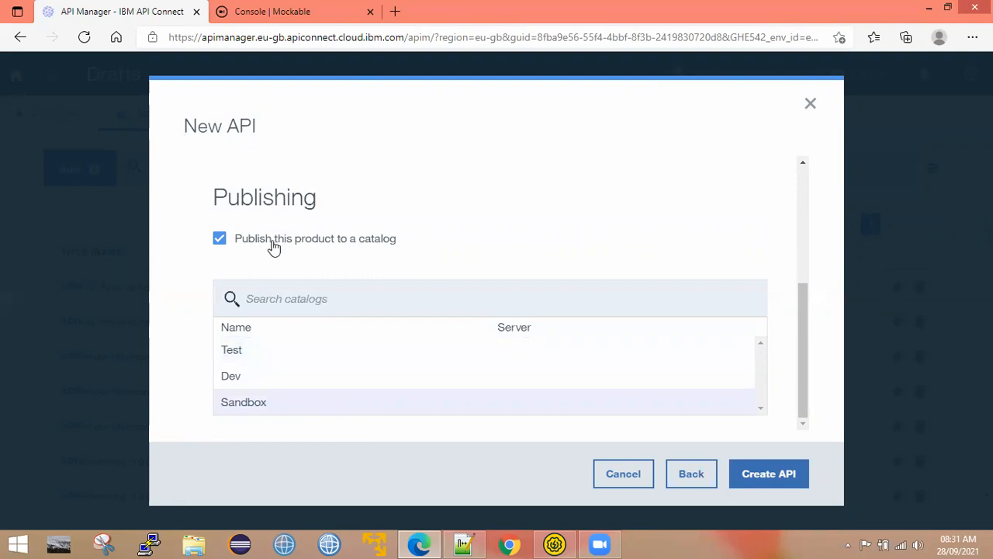
{"action": "scroll", "coordinate": [273, 247], "scroll_direction": "up", "scroll_amount": 1}
{"action": "scroll", "coordinate": [282, 288], "scroll_direction": "down", "scroll_amount": 1}
{"action": "scroll", "coordinate": [267, 243], "scroll_direction": "up", "scroll_amount": 2}
{"action": "scroll", "coordinate": [273, 311], "scroll_direction": "down", "scroll_amount": 2}
{"action": "left_click", "coordinate": [771, 481]}
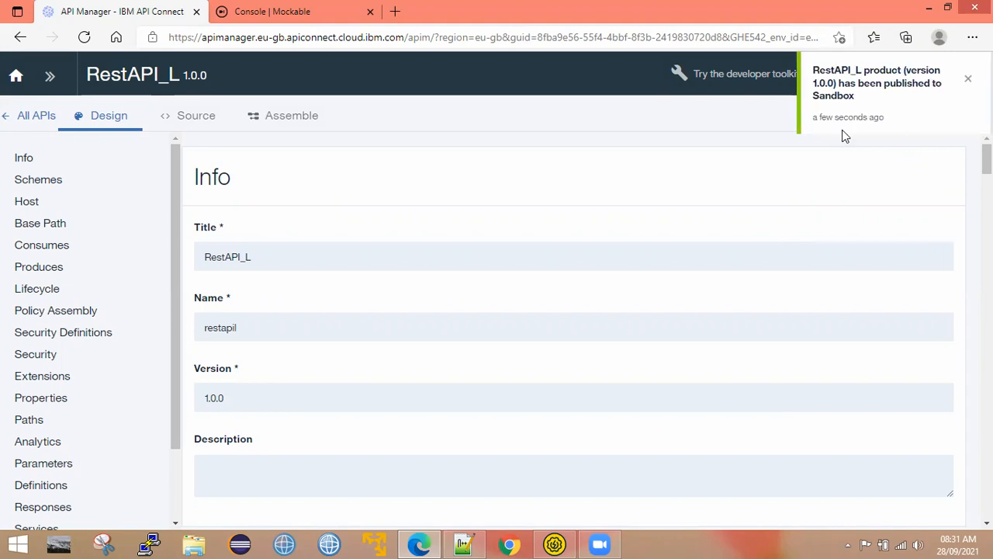
{"action": "left_click_drag", "start_coordinate": [884, 82], "coordinate": [942, 82]}
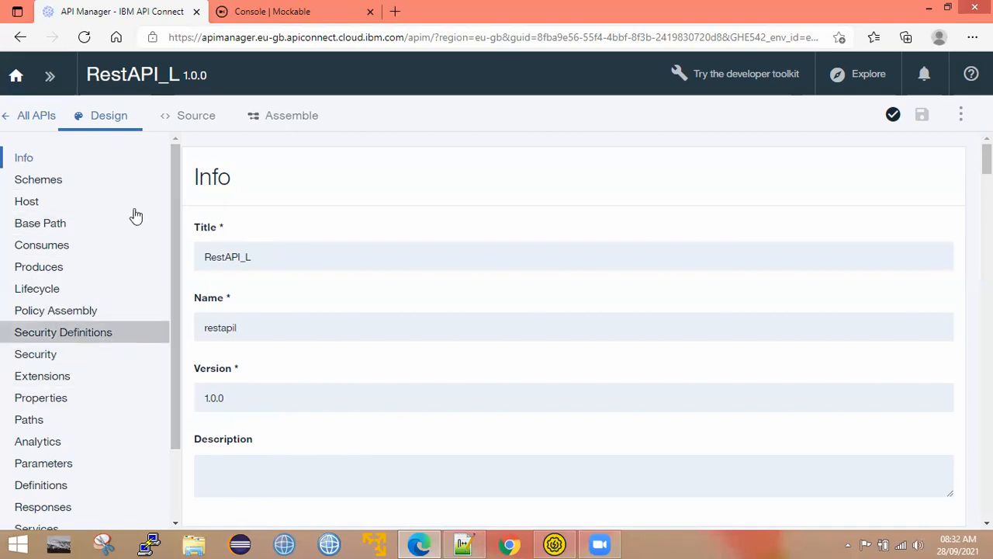
Step: Go through the title, name and version in the API's Info section and open its description for editing
{"action": "left_click", "coordinate": [28, 161]}
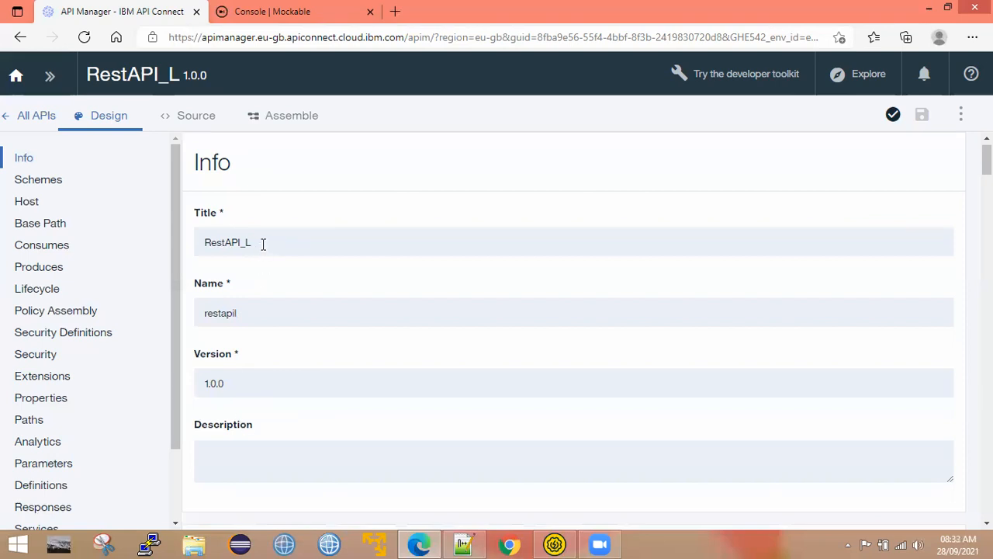
{"action": "left_click_drag", "start_coordinate": [263, 245], "coordinate": [182, 244]}
{"action": "double_click", "coordinate": [235, 313]}
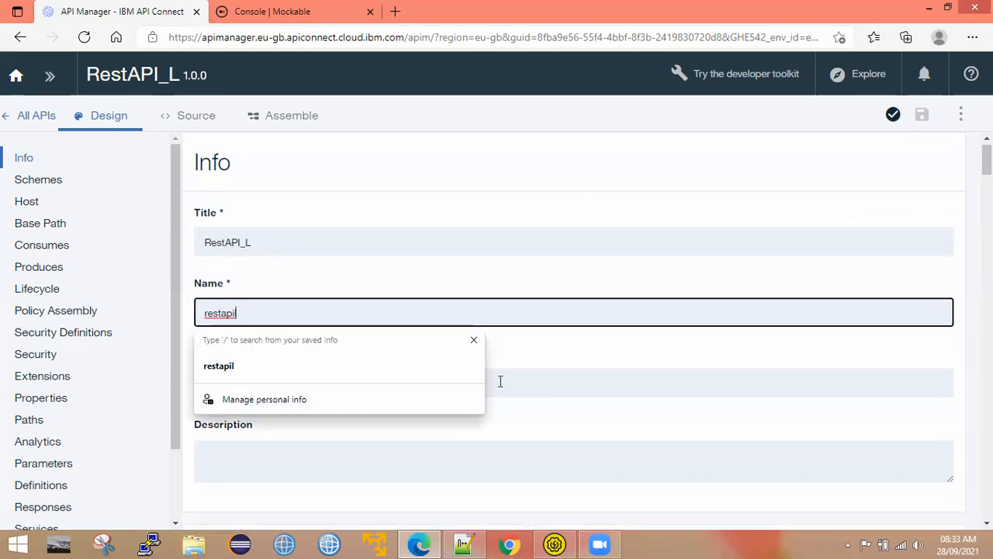
{"action": "left_click", "coordinate": [563, 384]}
{"action": "left_click", "coordinate": [237, 455]}
{"action": "type", "text": "This a"}
{"action": "key", "text": "BackSpace"}
{"action": "key", "text": "BackSpace"}
{"action": "key", "text": "BackSpace"}
{"action": "key", "text": "BackSpace"}
{"action": "key", "text": "BackSpace"}
{"action": "type", "text": "In this "}
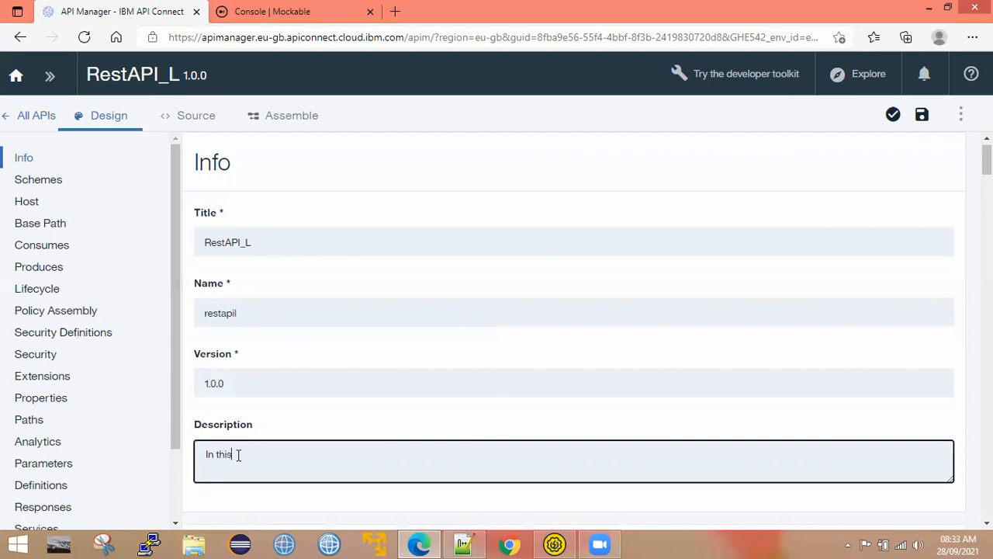
{"action": "type", "text": "API we are exposing"}
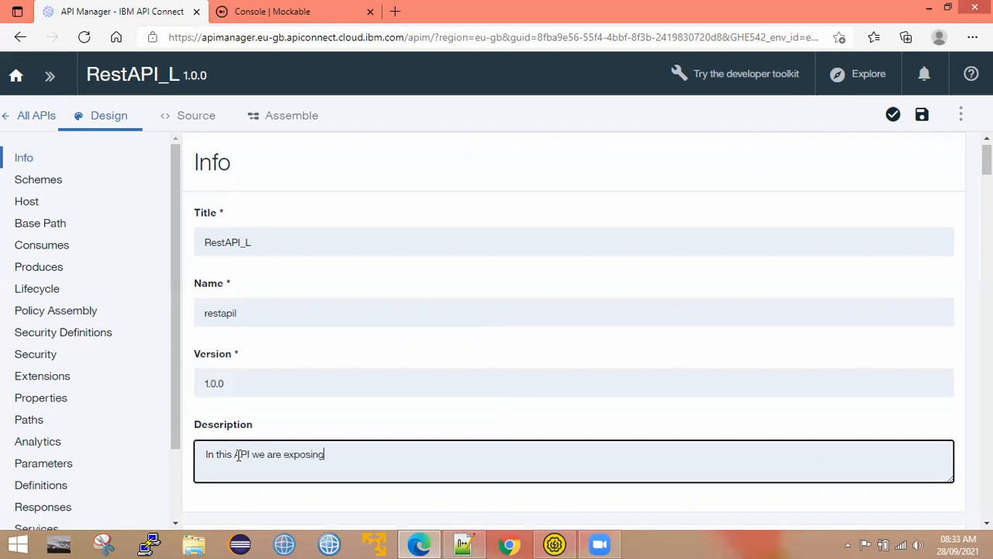
{"action": "type", "text": " rest se"}
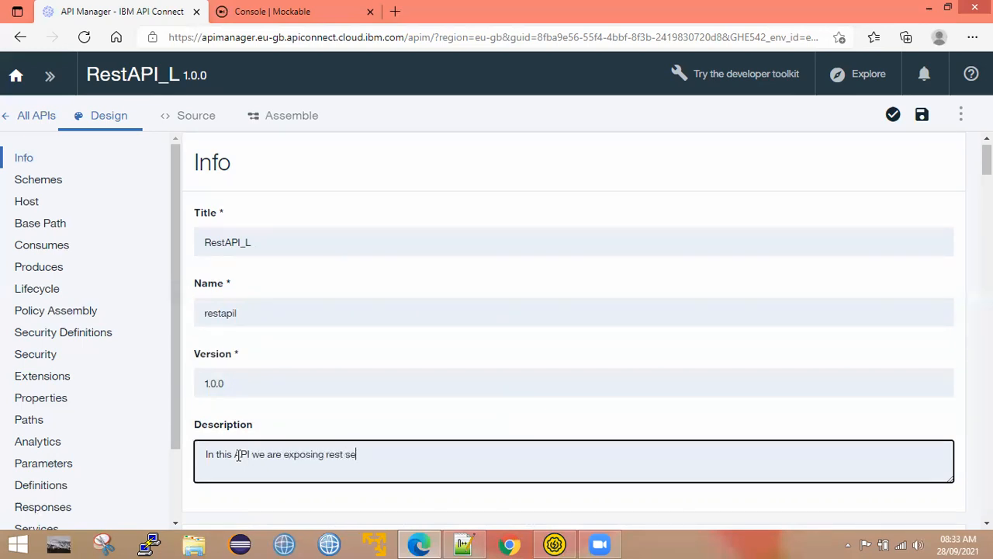
{"action": "key", "text": "BackSpace"}
{"action": "key", "text": "BackSpace"}
{"action": "key", "text": "BackSpace"}
{"action": "key", "text": "BackSpace"}
{"action": "key", "text": "BackSpace"}
{"action": "key", "text": "BackSpace"}
{"action": "key", "text": "BackSpace"}
{"action": "key", "text": "BackSpace"}
{"action": "key", "text": "BackSpace"}
{"action": "key", "text": "BackSpace"}
{"action": "key", "text": "BackSpace"}
{"action": "key", "text": "BackSpace"}
{"action": "key", "text": "BackSpace"}
{"action": "key", "text": "BackSpace"}
{"action": "key", "text": "BackSpace"}
{"action": "key", "text": "BackSpace"}
{"action": "key", "text": "BackSpace"}
{"action": "key", "text": "BackSpace"}
{"action": "key", "text": "BackSpace"}
{"action": "key", "text": "BackSpace"}
Step: Enter "exposing rest service as api" as the API's description
{"action": "type", "text": "exposing "}
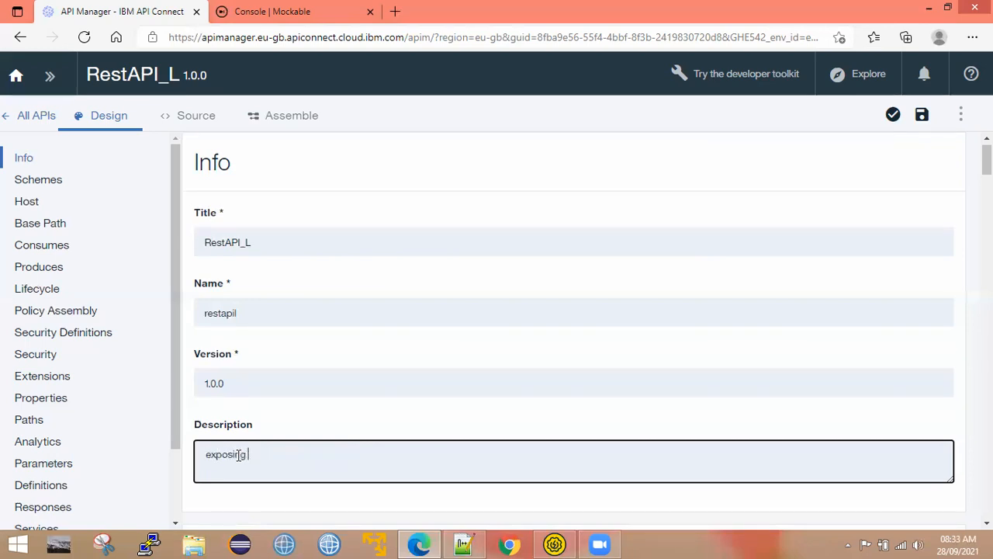
{"action": "type", "text": "rest service as api"}
{"action": "scroll", "coordinate": [239, 455], "scroll_direction": "up", "scroll_amount": 1}
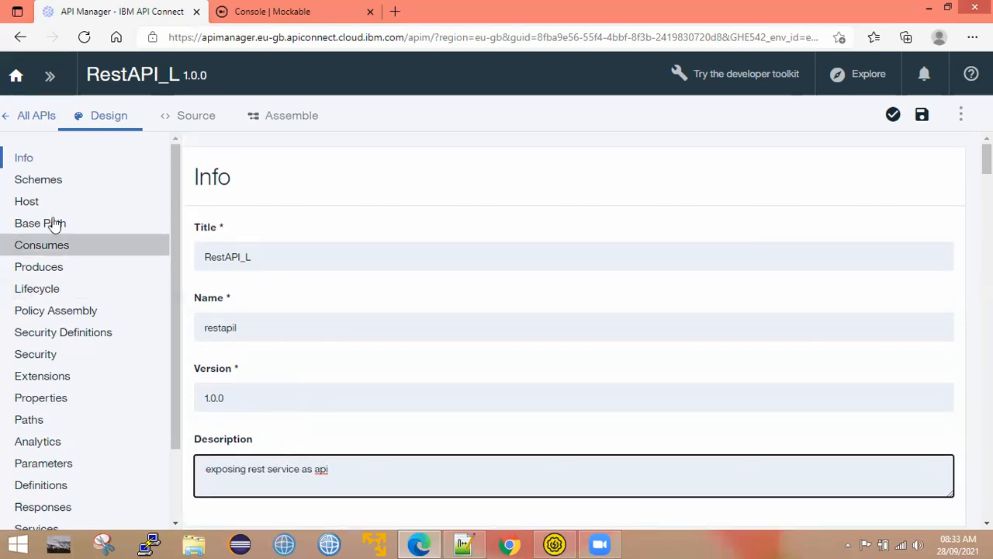
Step: Examine the schemes and the host setting in the API's design
{"action": "left_click", "coordinate": [43, 187]}
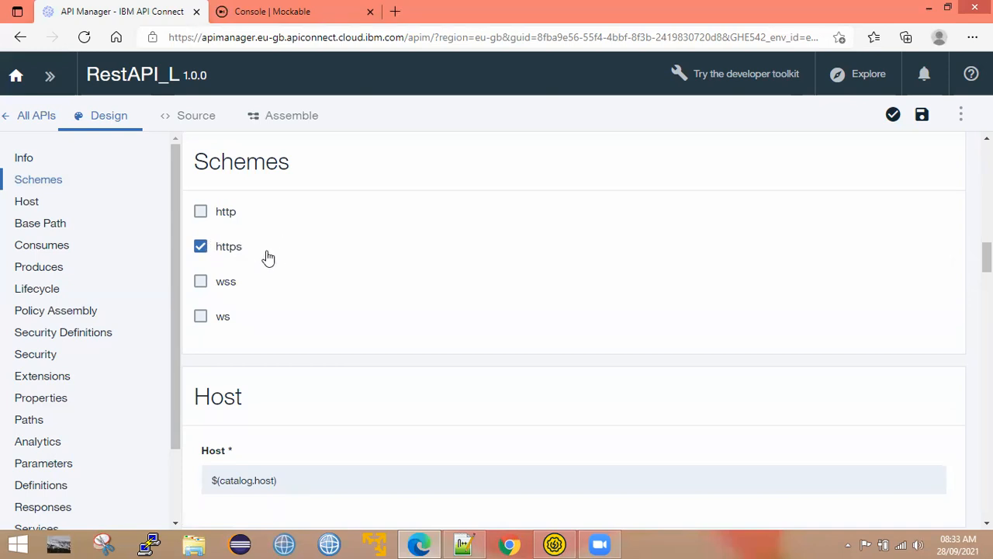
{"action": "left_click", "coordinate": [23, 207]}
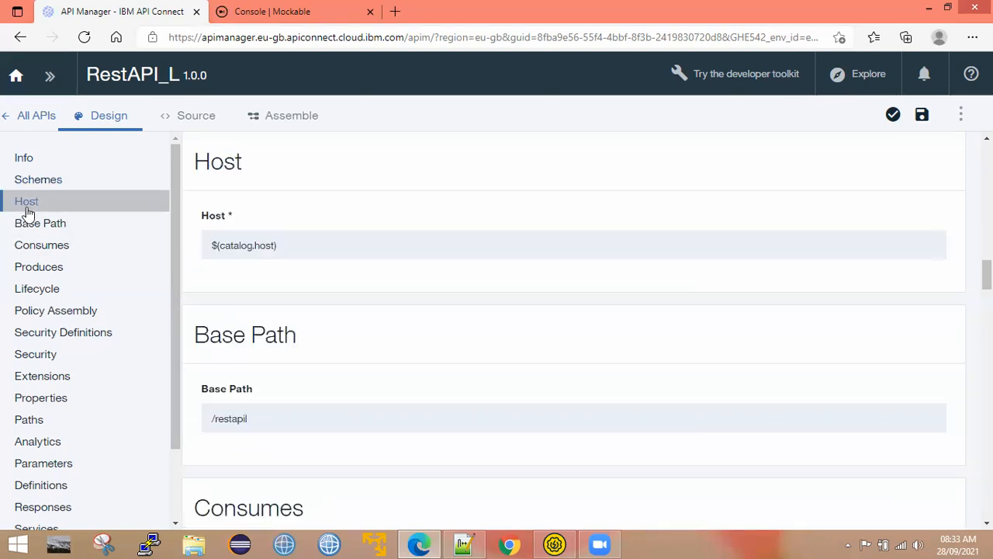
{"action": "left_click_drag", "start_coordinate": [306, 246], "coordinate": [202, 251]}
{"action": "left_click", "coordinate": [304, 245]}
{"action": "left_click_drag", "start_coordinate": [303, 244], "coordinate": [207, 242]}
{"action": "left_click", "coordinate": [298, 237]}
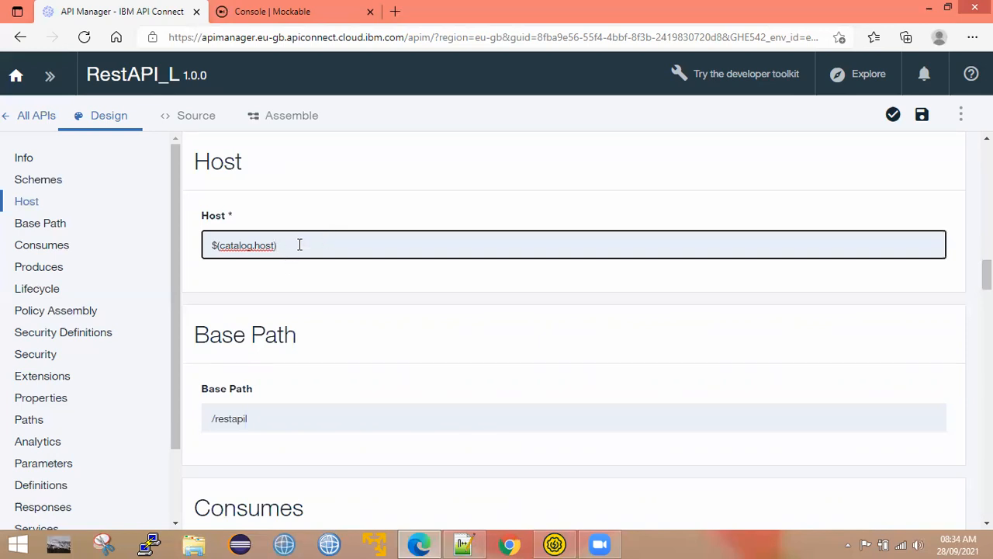
{"action": "left_click_drag", "start_coordinate": [276, 245], "coordinate": [213, 247]}
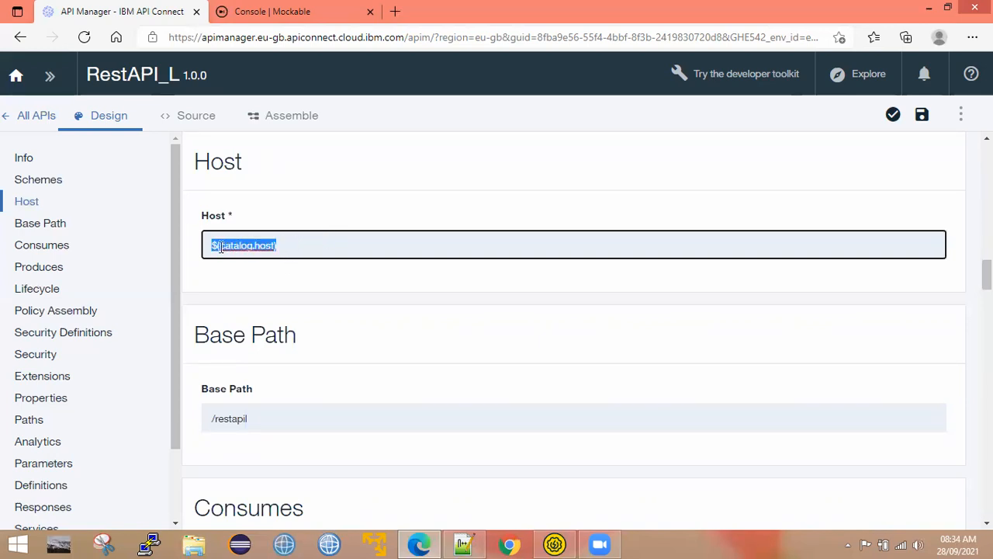
{"action": "left_click", "coordinate": [223, 247]}
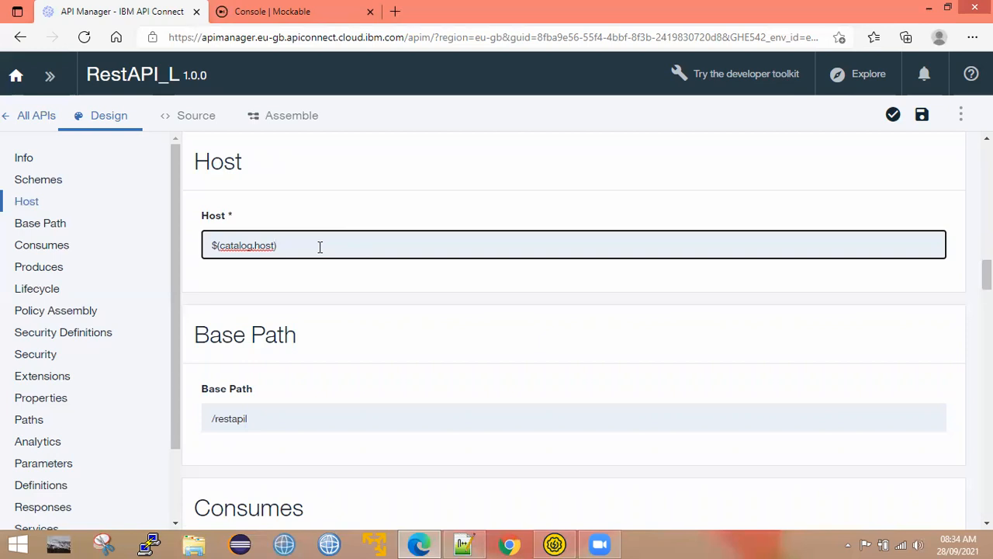
{"action": "left_click_drag", "start_coordinate": [291, 247], "coordinate": [204, 245]}
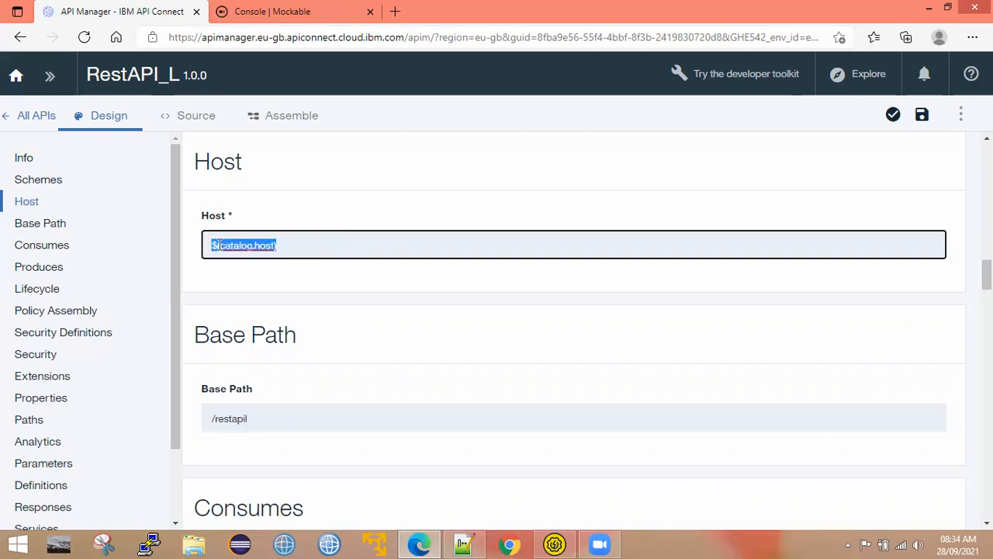
Step: Examine the base path in the API's design
{"action": "left_click", "coordinate": [58, 231]}
{"action": "left_click_drag", "start_coordinate": [268, 246], "coordinate": [199, 251]}
{"action": "left_click", "coordinate": [301, 247]}
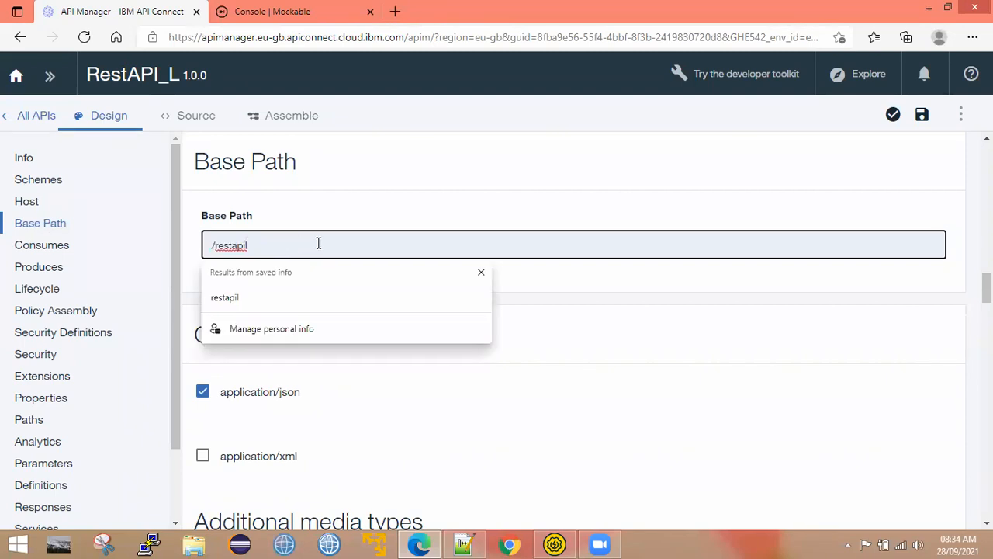
Step: Dismiss the saved-info suggestions and check the /restapil base path value
{"action": "left_click", "coordinate": [477, 274]}
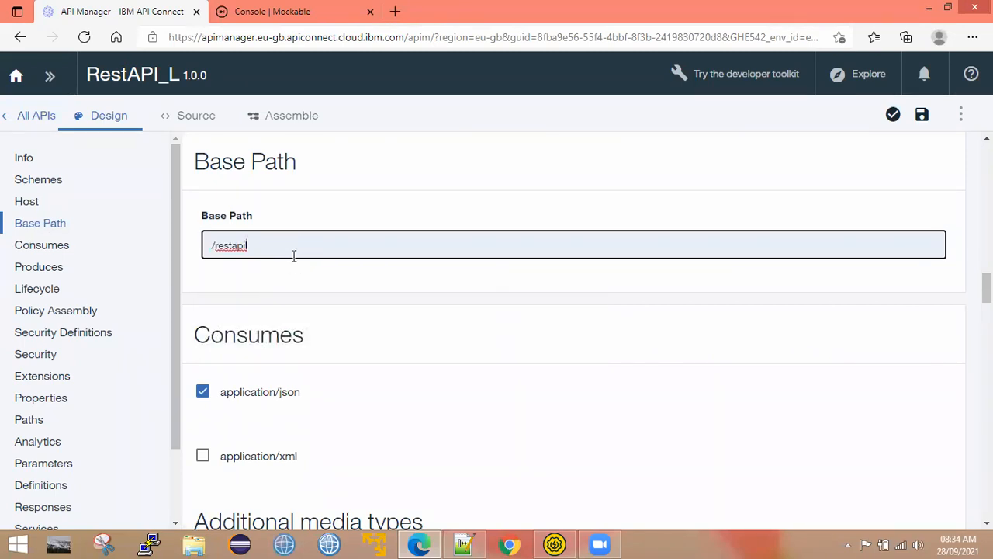
{"action": "left_click", "coordinate": [262, 248]}
{"action": "left_click_drag", "start_coordinate": [261, 249], "coordinate": [208, 247]}
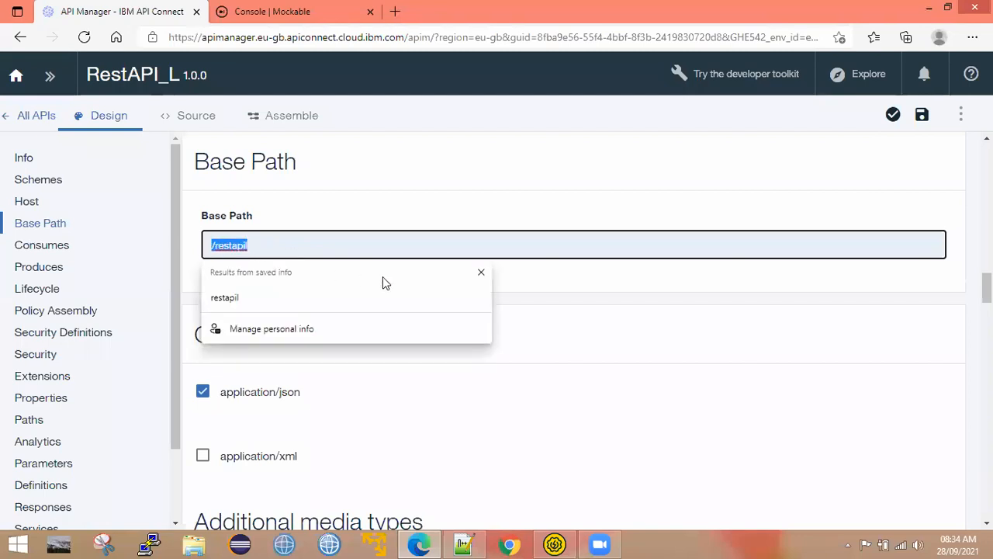
{"action": "left_click", "coordinate": [480, 275]}
Step: Examine the media types the API consumes and produces, comparing them with the JSON request body in SoapUI
{"action": "left_click", "coordinate": [55, 247]}
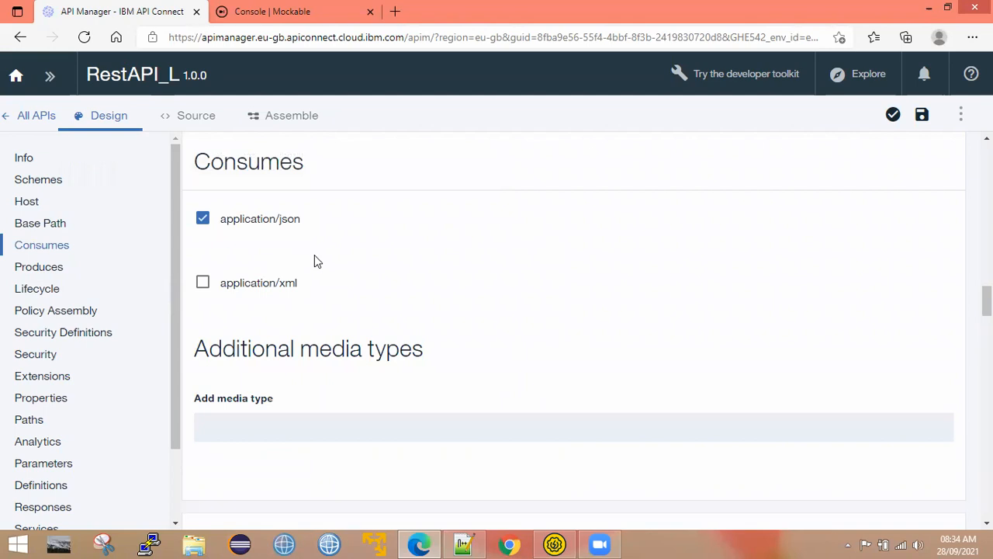
{"action": "left_click", "coordinate": [54, 269]}
{"action": "left_click", "coordinate": [54, 250]}
{"action": "left_click", "coordinate": [554, 544]}
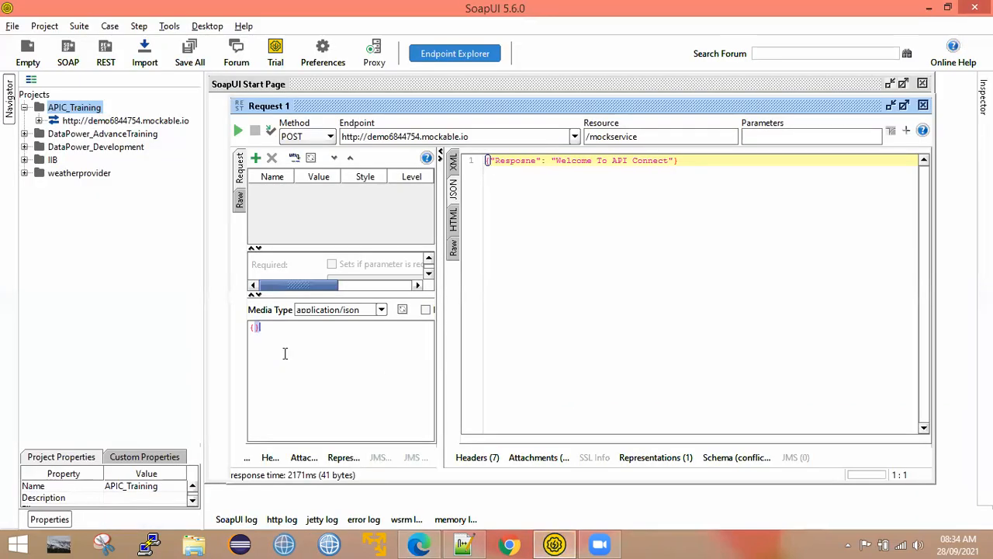
{"action": "key", "text": "ctrl+a"}
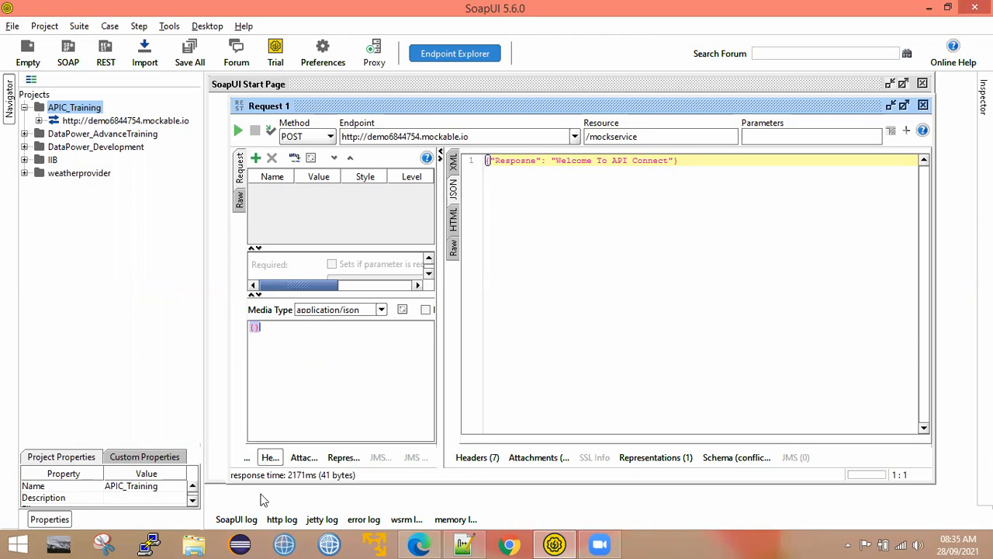
{"action": "left_click", "coordinate": [419, 544]}
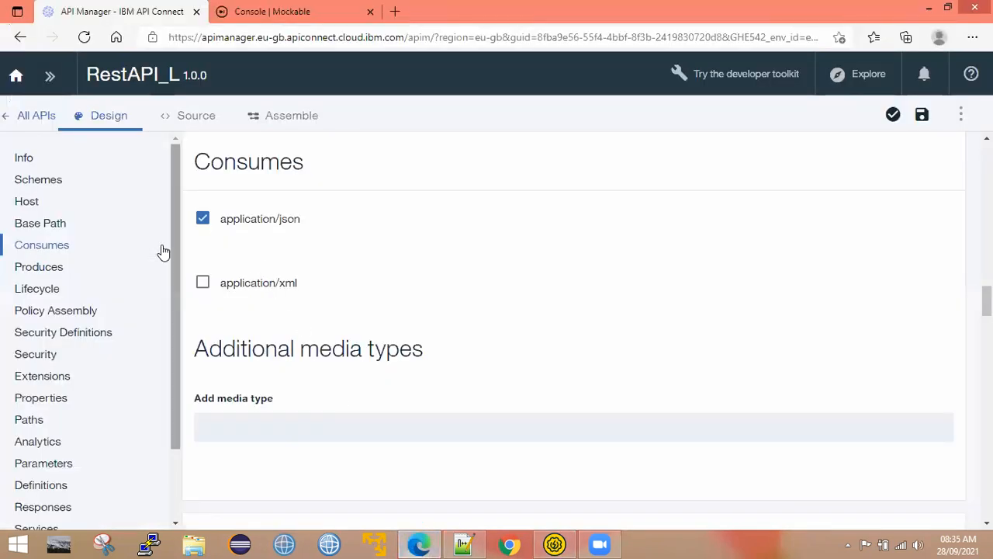
{"action": "left_click", "coordinate": [27, 268]}
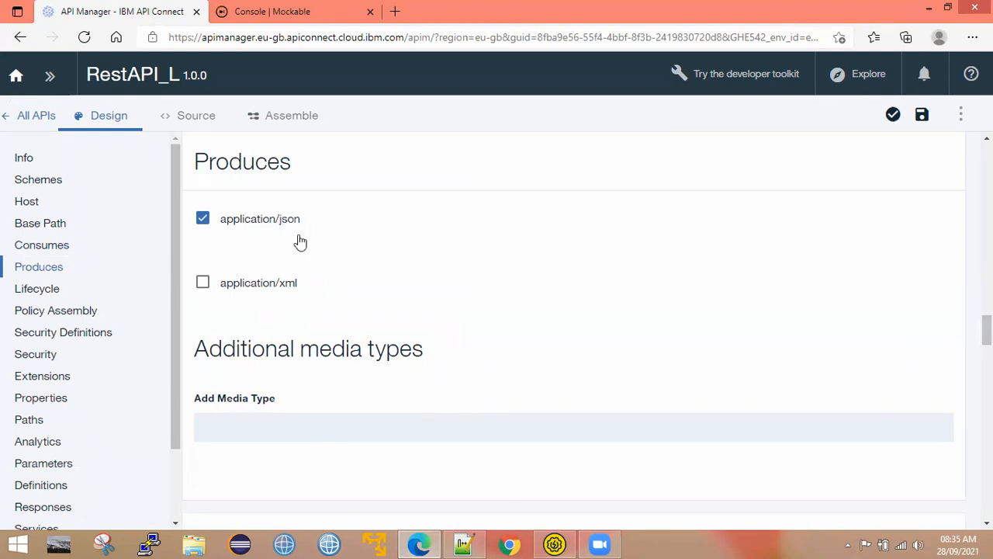
Step: Review the API's lifecycle settings, policy assembly and security definitions
{"action": "left_click", "coordinate": [37, 296]}
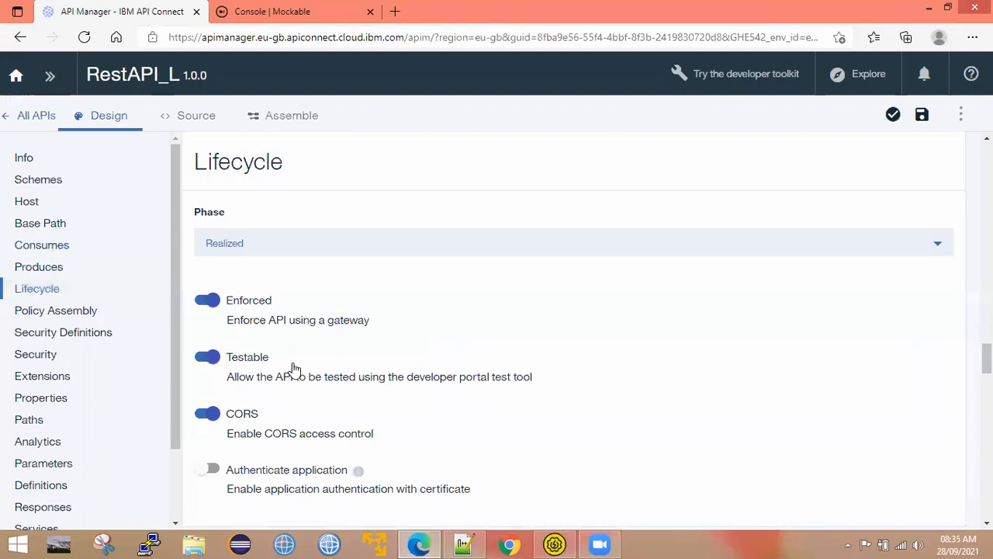
{"action": "scroll", "coordinate": [329, 303], "scroll_direction": "down", "scroll_amount": 2}
{"action": "scroll", "coordinate": [307, 353], "scroll_direction": "up", "scroll_amount": 1}
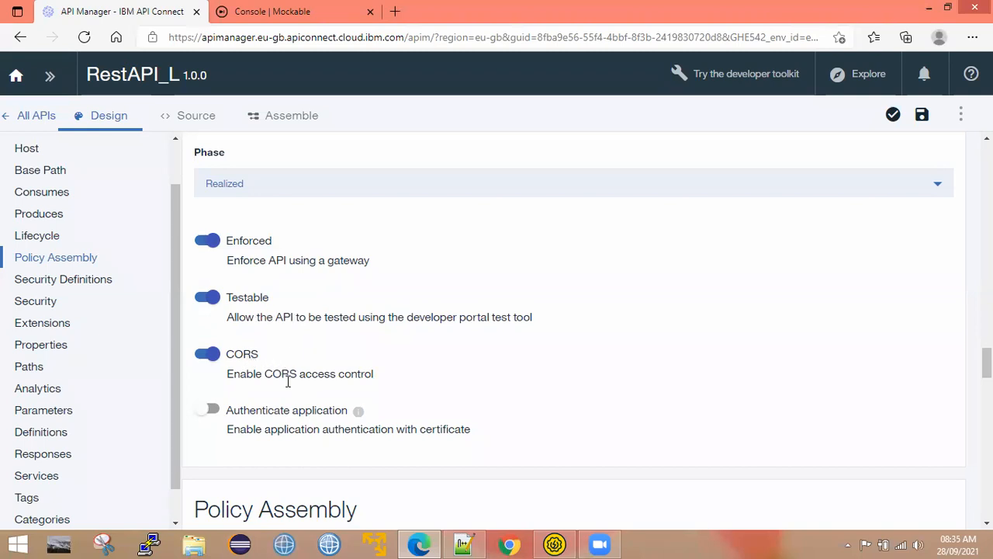
{"action": "left_click", "coordinate": [72, 259]}
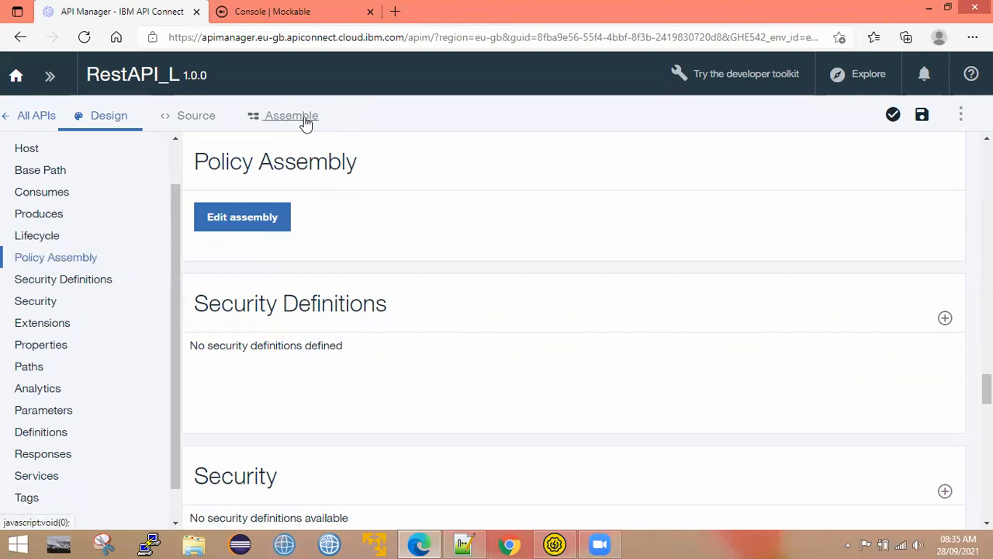
{"action": "left_click", "coordinate": [80, 285]}
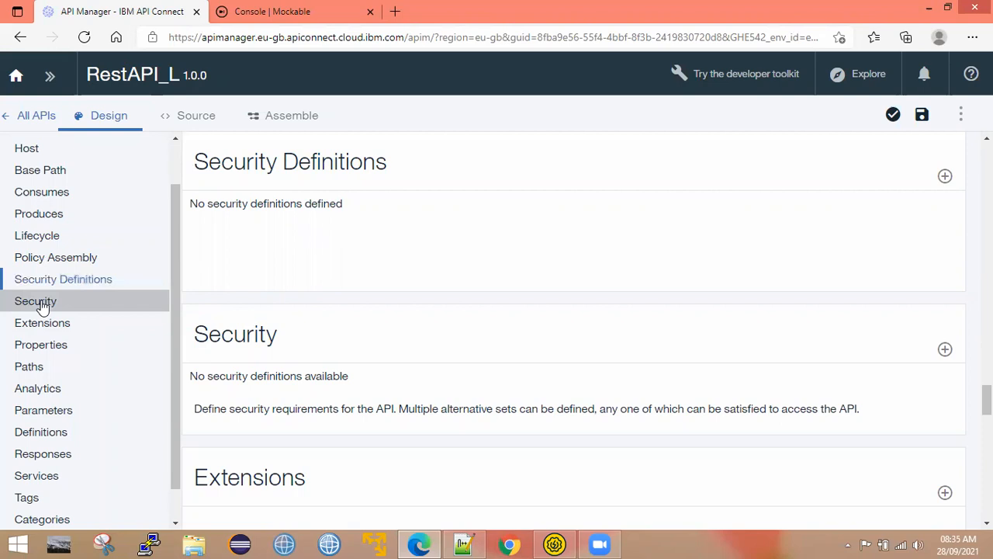
Step: Read how API properties are referenced in the Properties section and look over the remaining design sections
{"action": "left_click", "coordinate": [43, 352]}
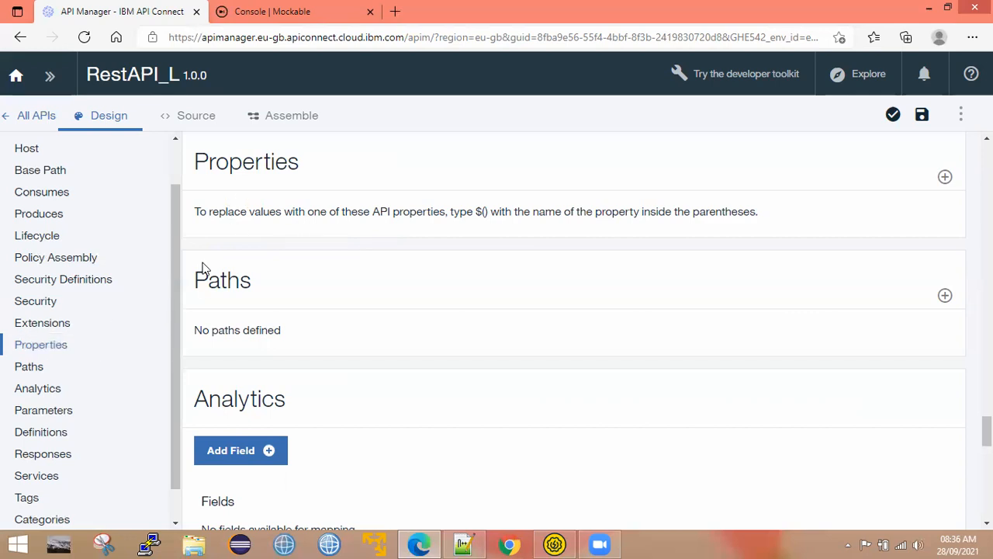
{"action": "left_click_drag", "start_coordinate": [219, 211], "coordinate": [715, 214]}
{"action": "left_click", "coordinate": [773, 220]}
{"action": "left_click", "coordinate": [44, 349]}
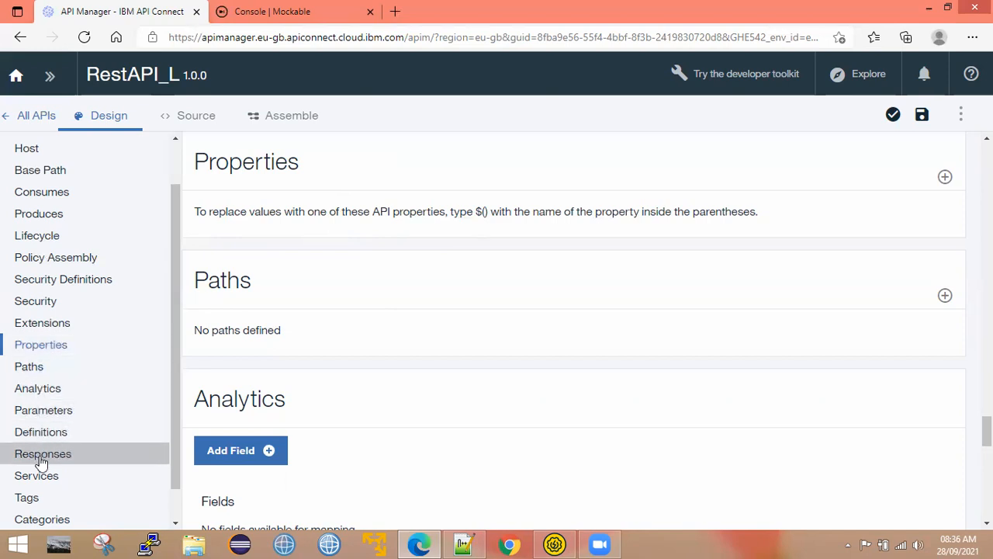
{"action": "scroll", "coordinate": [31, 410], "scroll_direction": "down", "scroll_amount": 1}
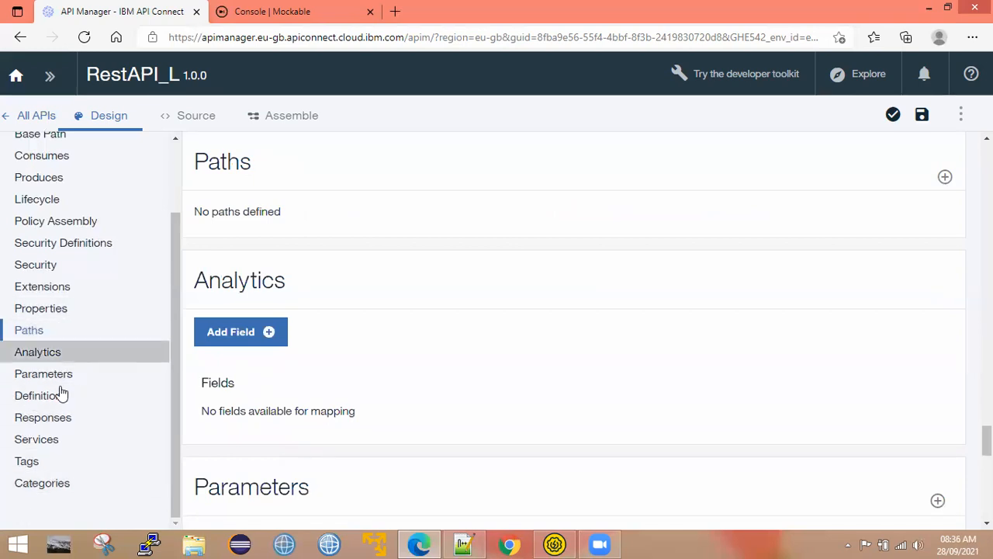
Step: Check the mock service's endpoint and resource in SoapUI, starting from Notepad++, and return to the API's paths in the browser
{"action": "mouse_move", "coordinate": [463, 544]}
{"action": "left_click", "coordinate": [461, 457]}
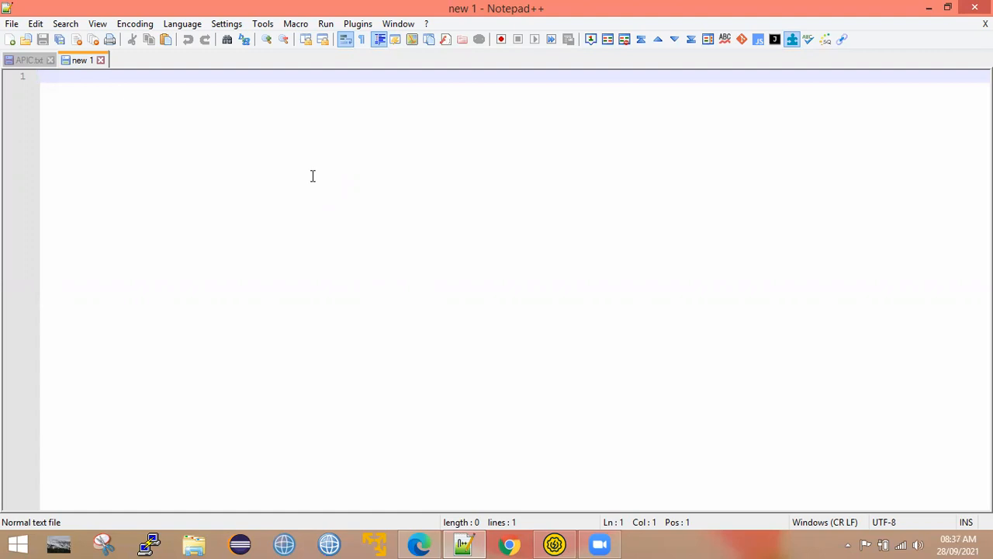
{"action": "left_click", "coordinate": [554, 544]}
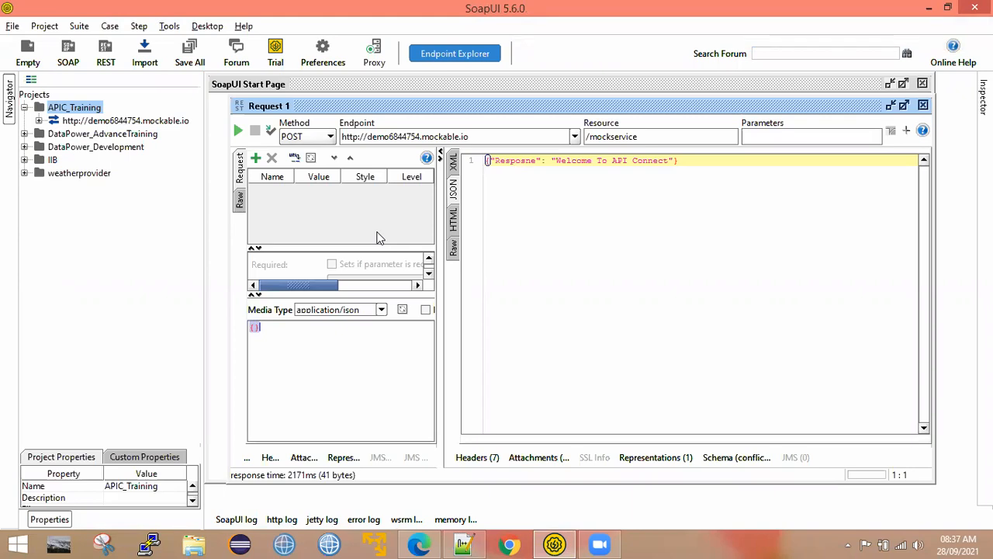
{"action": "left_click", "coordinate": [420, 543]}
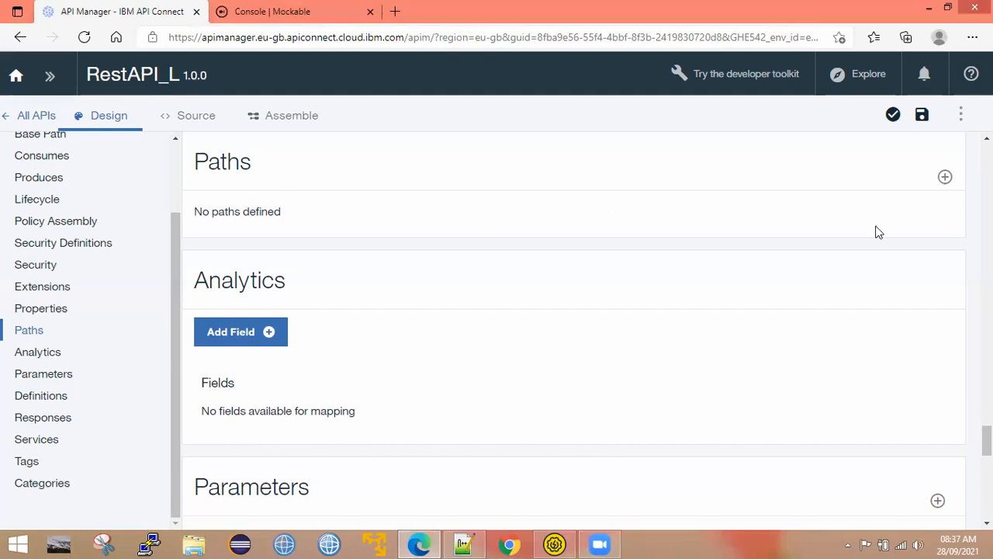
Step: Add a path to the API and name it /restservice
{"action": "left_click", "coordinate": [945, 178]}
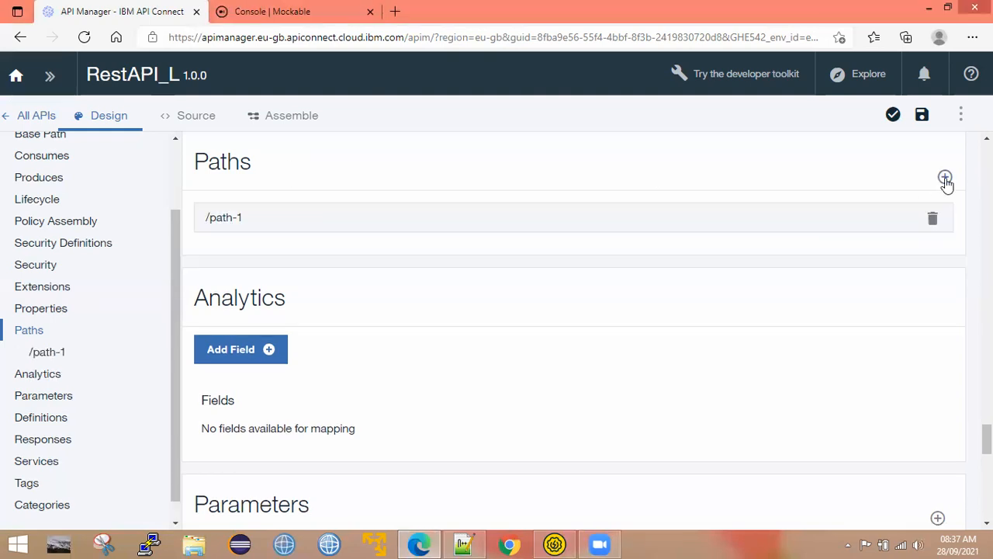
{"action": "left_click", "coordinate": [264, 226]}
{"action": "left_click", "coordinate": [271, 268]}
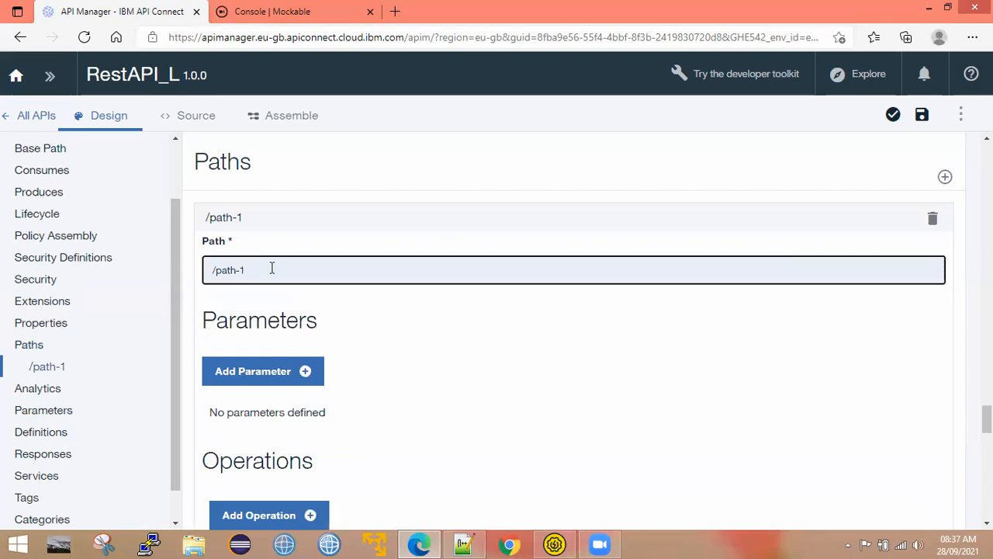
{"action": "key", "text": "BackSpace"}
{"action": "key", "text": "BackSpace"}
{"action": "key", "text": "BackSpace"}
{"action": "key", "text": "BackSpace"}
{"action": "type", "text": "r"}
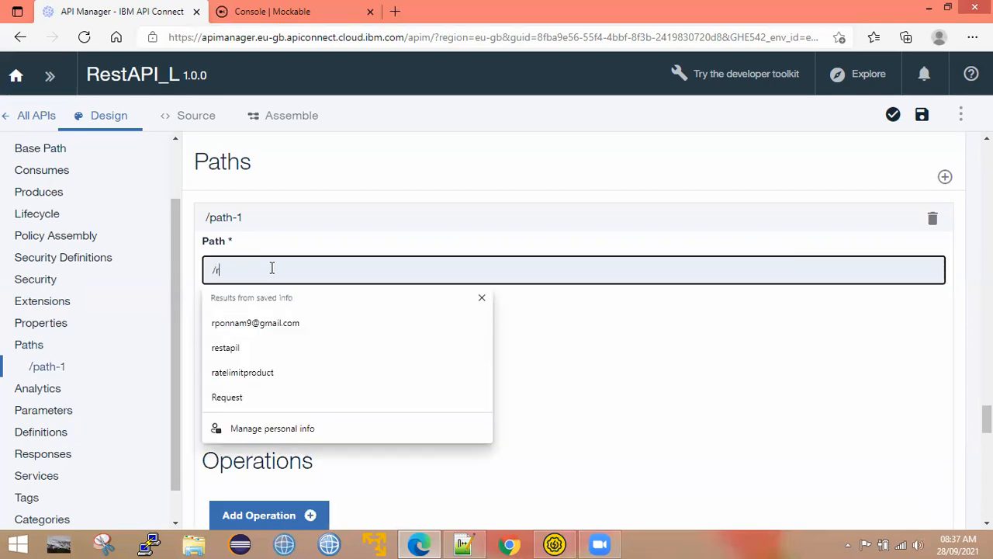
{"action": "type", "text": "estservice"}
{"action": "left_click", "coordinate": [293, 299]}
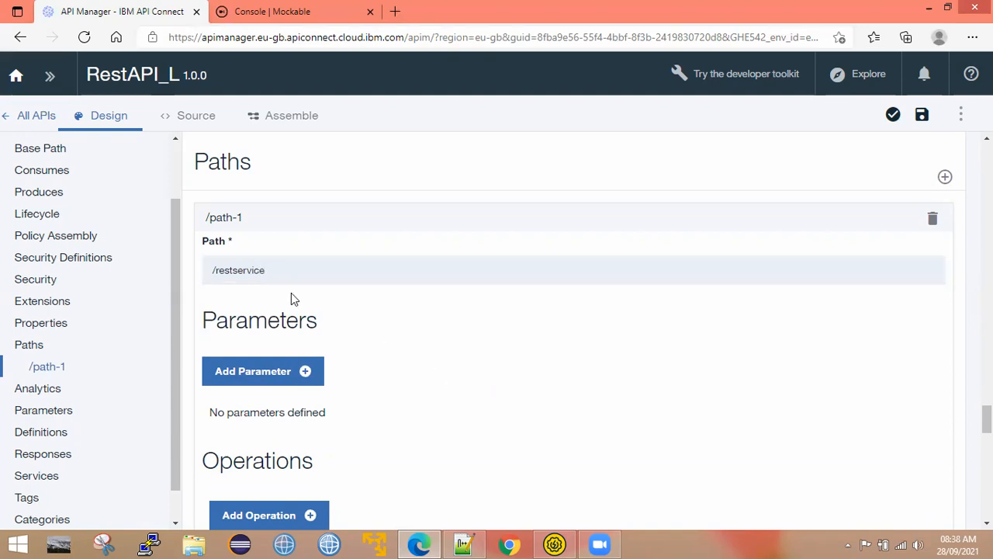
{"action": "left_click", "coordinate": [238, 219]}
{"action": "left_click", "coordinate": [238, 220]}
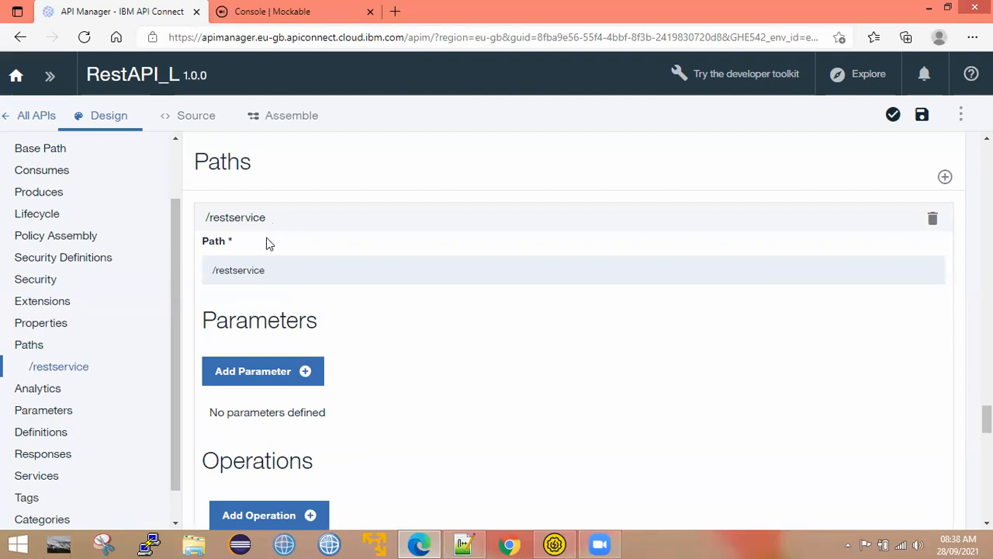
Step: Examine the /restservice path's parameters, its existing operation and the operation types that can be added
{"action": "scroll", "coordinate": [277, 294], "scroll_direction": "down", "scroll_amount": 2}
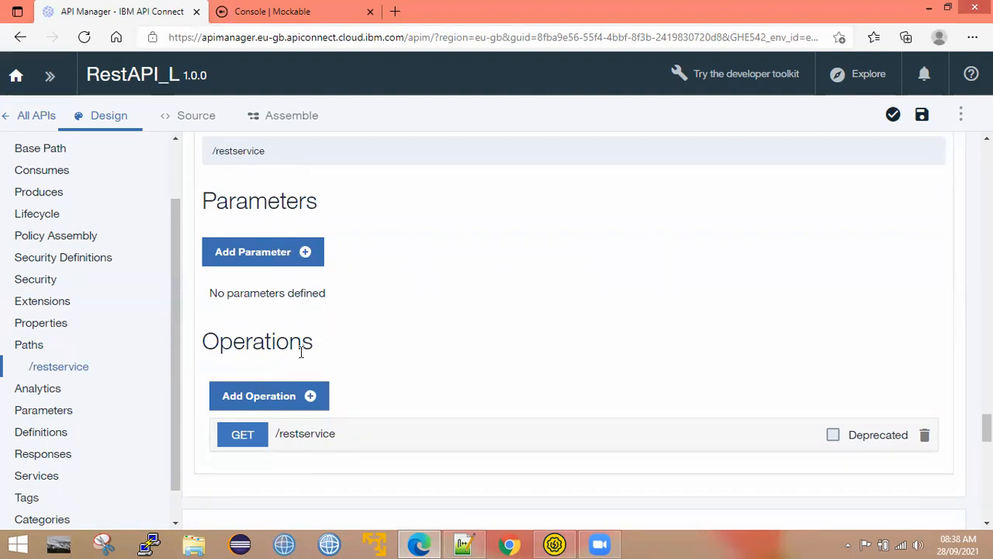
{"action": "scroll", "coordinate": [301, 352], "scroll_direction": "up", "scroll_amount": 2}
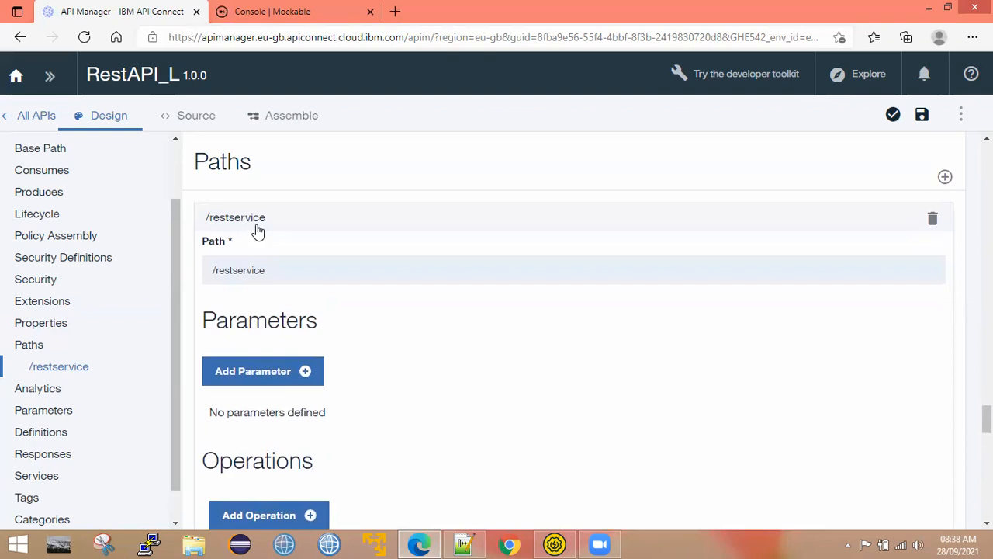
{"action": "scroll", "coordinate": [276, 370], "scroll_direction": "down", "scroll_amount": 2}
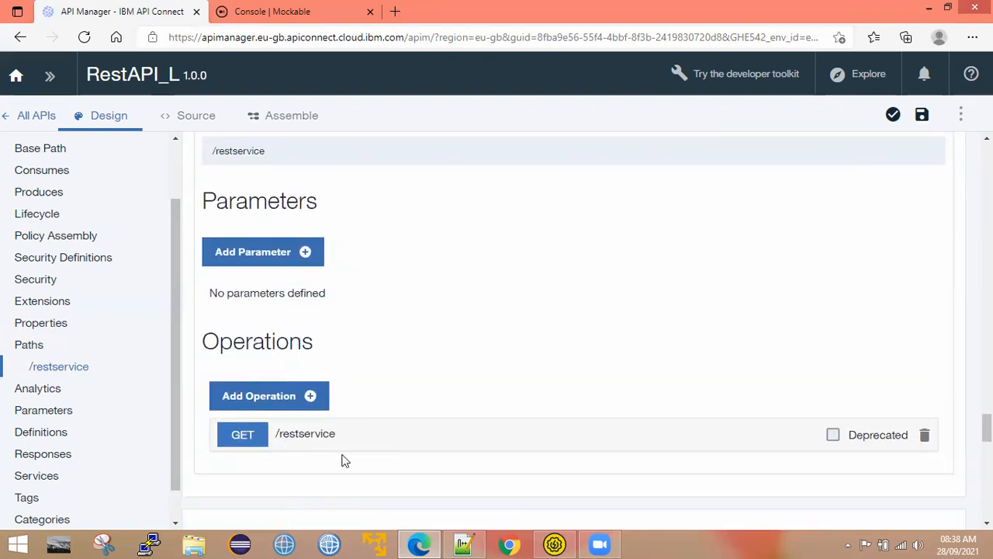
{"action": "scroll", "coordinate": [361, 384], "scroll_direction": "up", "scroll_amount": 2}
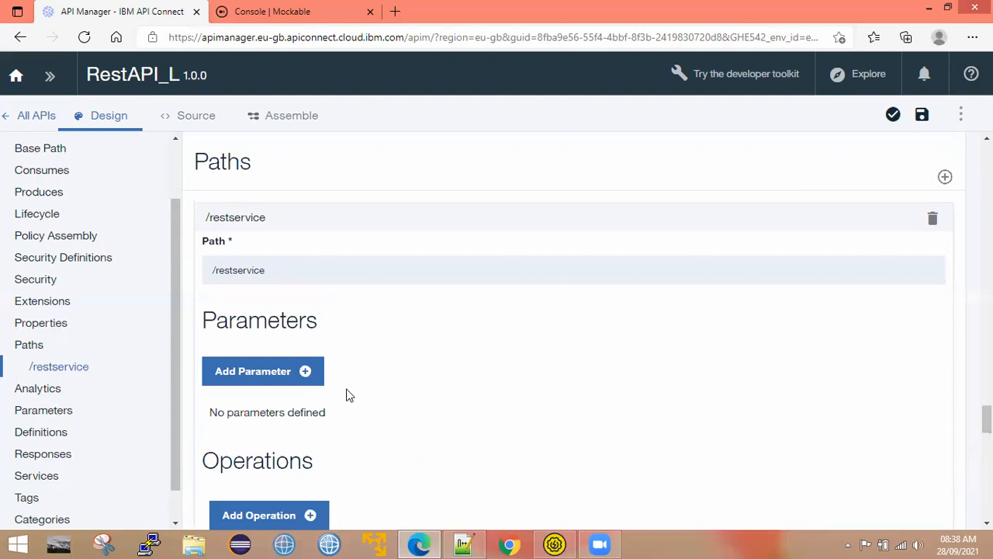
{"action": "scroll", "coordinate": [346, 395], "scroll_direction": "down", "scroll_amount": 2}
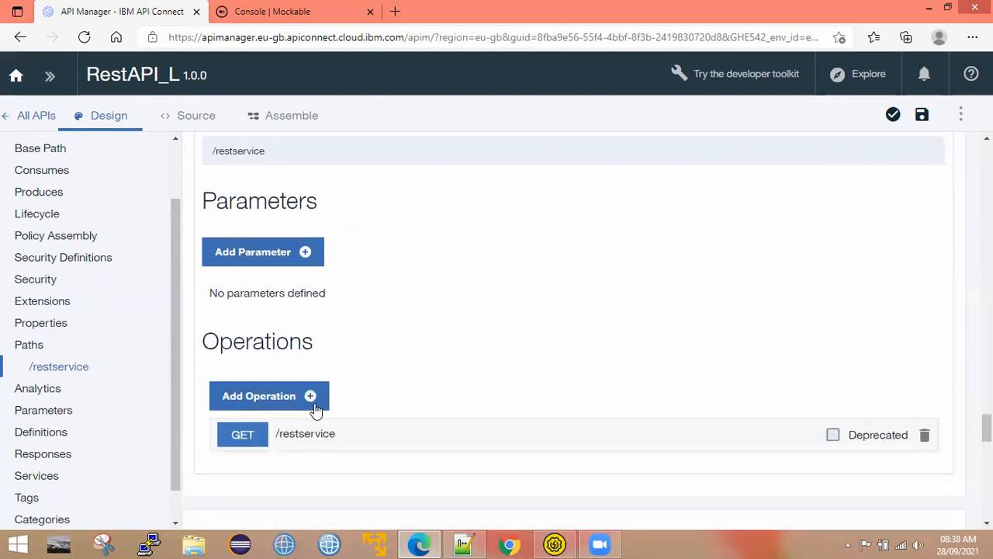
{"action": "left_click", "coordinate": [311, 398]}
{"action": "scroll", "coordinate": [370, 379], "scroll_direction": "down", "scroll_amount": 2}
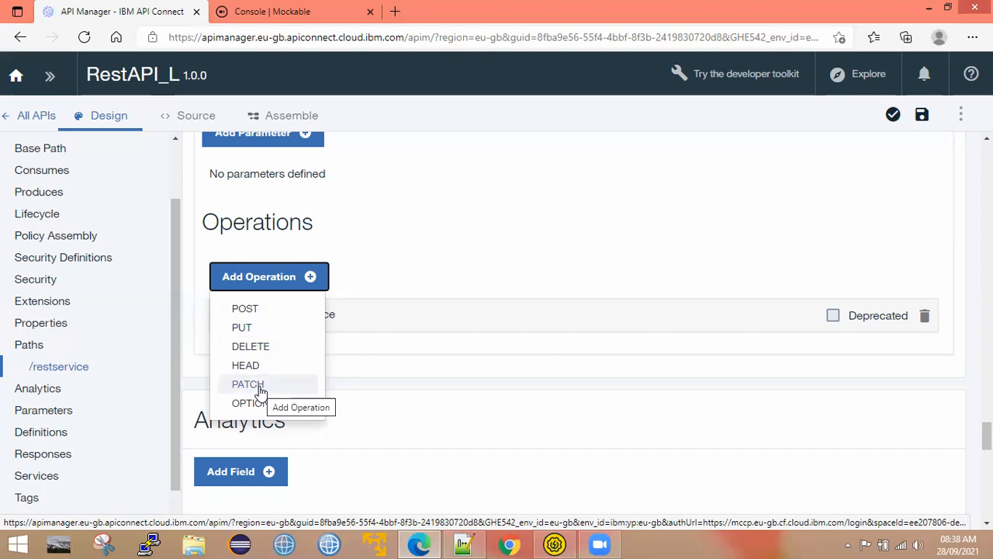
{"action": "left_click", "coordinate": [440, 416]}
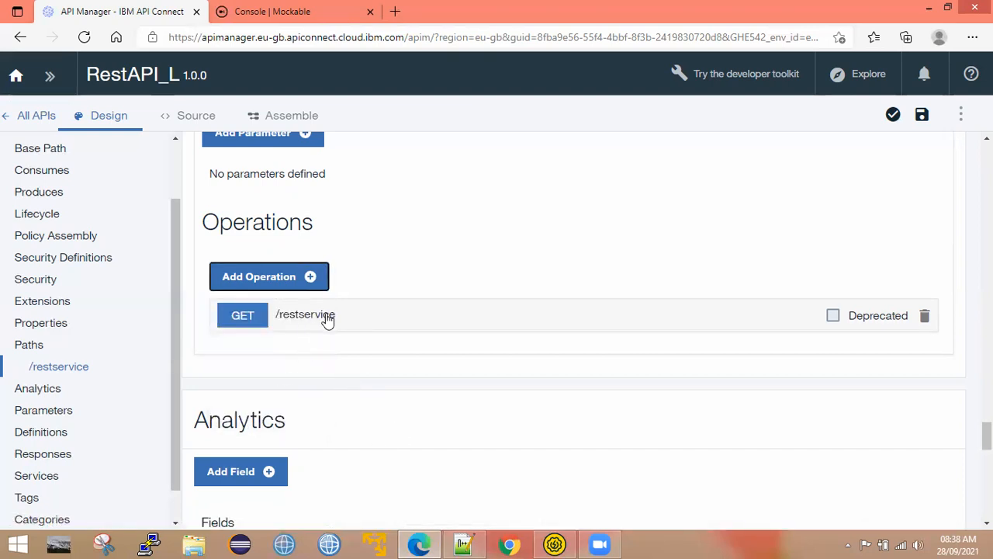
{"action": "scroll", "coordinate": [303, 331], "scroll_direction": "up", "scroll_amount": 3}
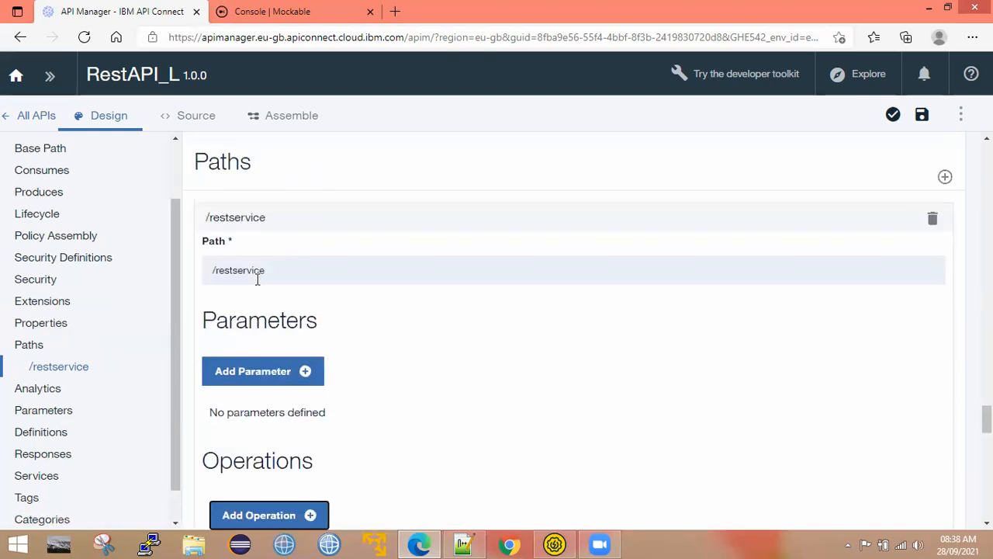
{"action": "scroll", "coordinate": [299, 383], "scroll_direction": "down", "scroll_amount": 3}
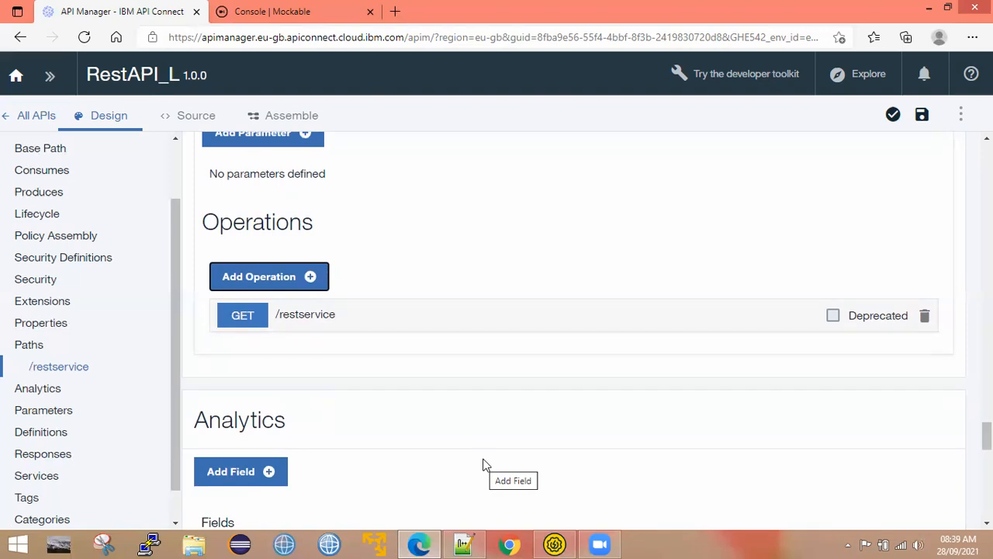
Step: Replace the GET operation of the /restservice path with a POST operation
{"action": "left_click", "coordinate": [926, 317]}
{"action": "left_click", "coordinate": [683, 344]}
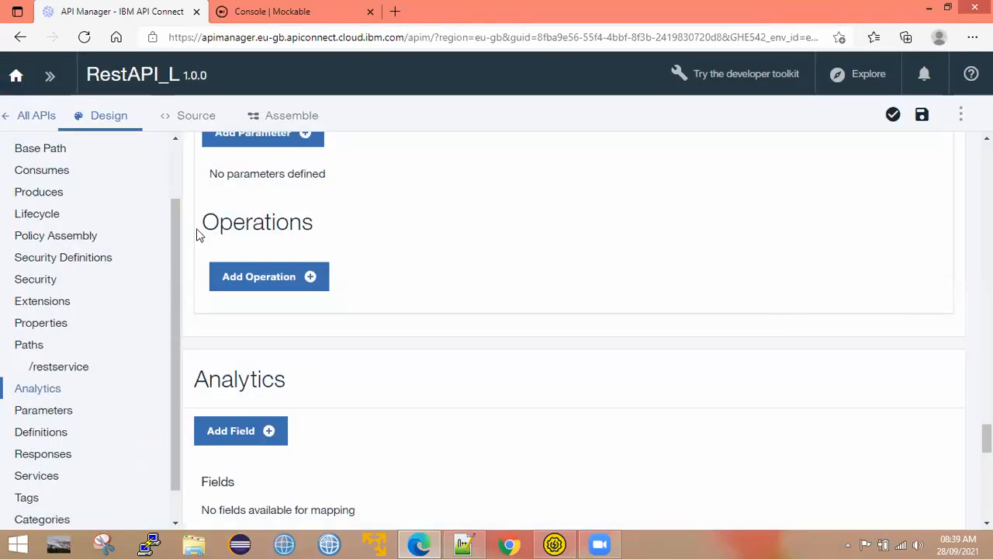
{"action": "left_click", "coordinate": [306, 280]}
{"action": "left_click", "coordinate": [244, 326]}
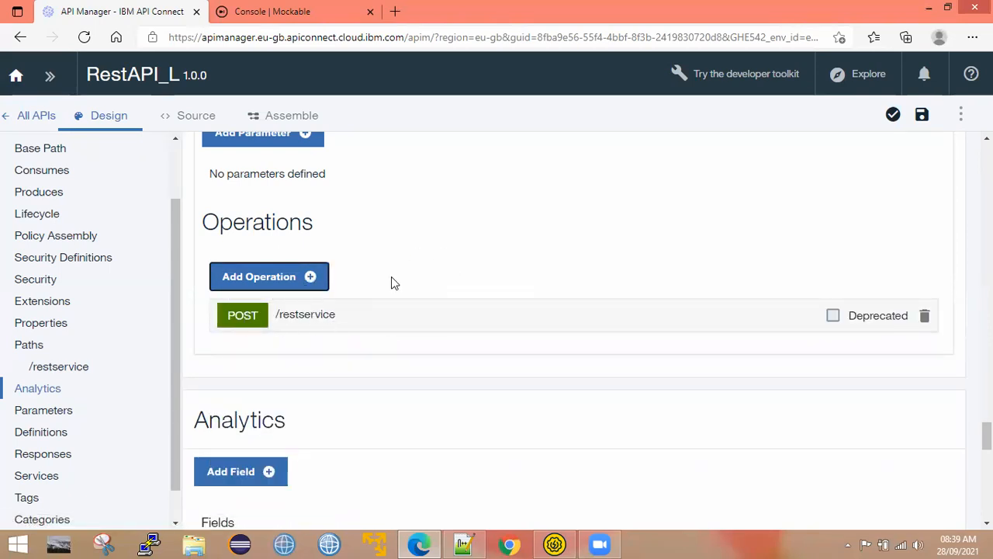
Step: Expand the POST /restservice operation and examine its descriptive fields, Parameters and Responses sections
{"action": "left_click", "coordinate": [417, 322]}
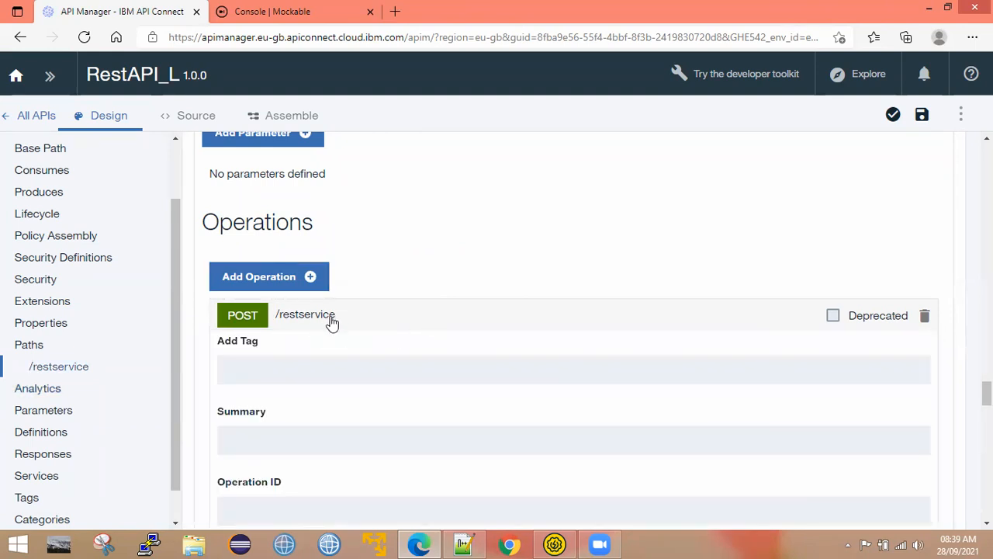
{"action": "scroll", "coordinate": [302, 344], "scroll_direction": "down", "scroll_amount": 3}
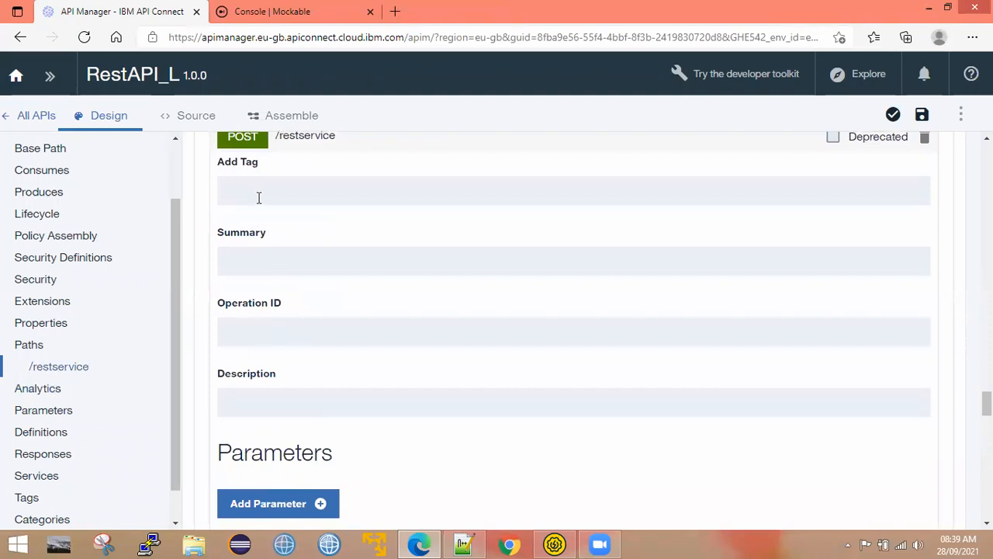
{"action": "scroll", "coordinate": [275, 373], "scroll_direction": "down", "scroll_amount": 2}
{"action": "scroll", "coordinate": [344, 331], "scroll_direction": "down", "scroll_amount": 2}
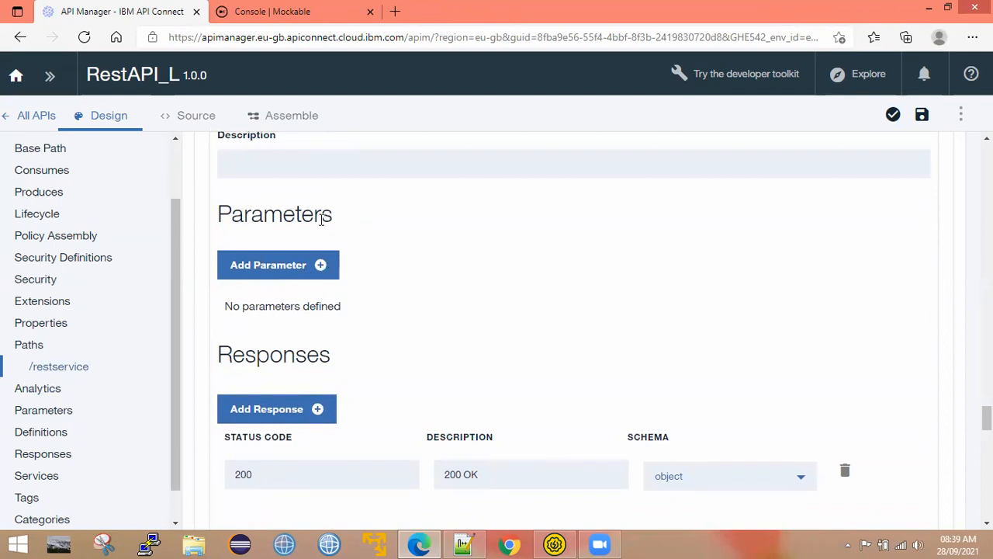
{"action": "left_click_drag", "start_coordinate": [218, 215], "coordinate": [339, 220]}
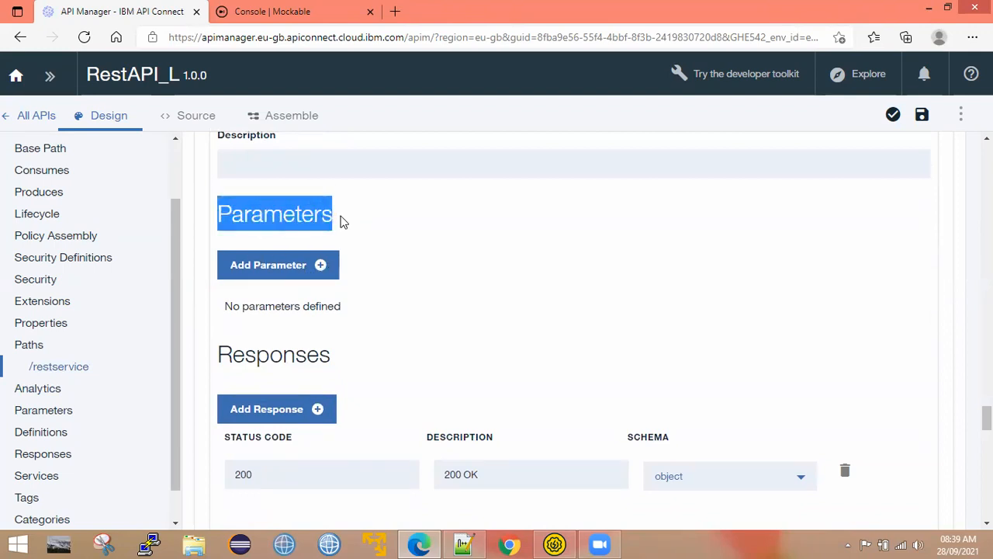
{"action": "left_click", "coordinate": [233, 353]}
{"action": "left_click_drag", "start_coordinate": [236, 354], "coordinate": [368, 373]}
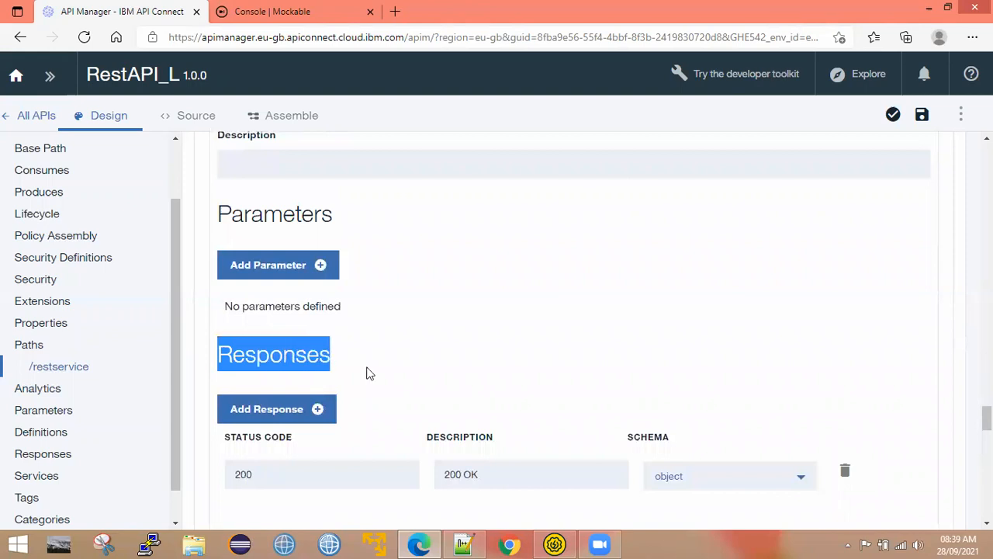
{"action": "left_click", "coordinate": [219, 222]}
{"action": "left_click_drag", "start_coordinate": [218, 222], "coordinate": [322, 218]}
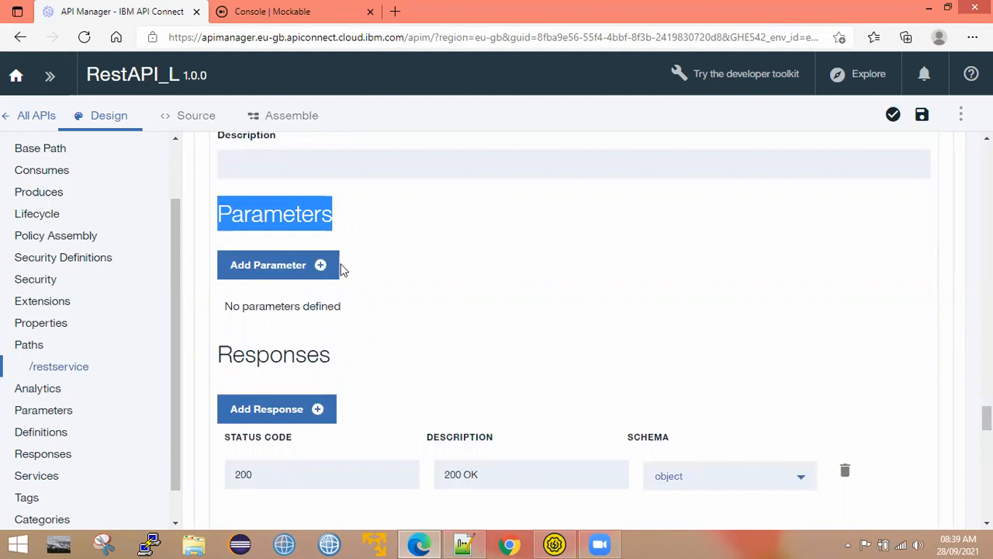
{"action": "left_click", "coordinate": [347, 232]}
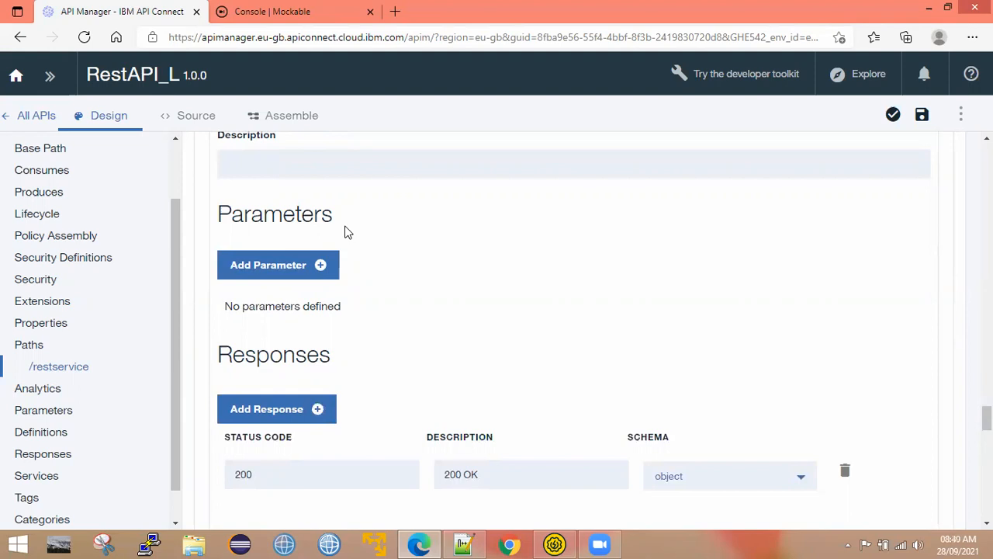
Step: Add a new parameter to the POST operation and name it Request
{"action": "left_click", "coordinate": [320, 266]}
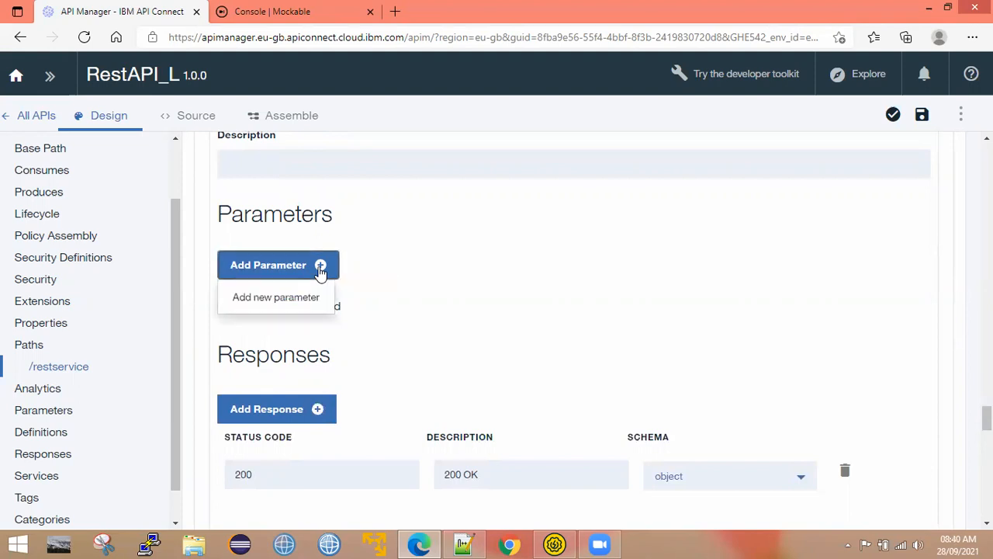
{"action": "left_click", "coordinate": [246, 306]}
{"action": "left_click_drag", "start_coordinate": [329, 362], "coordinate": [238, 371]}
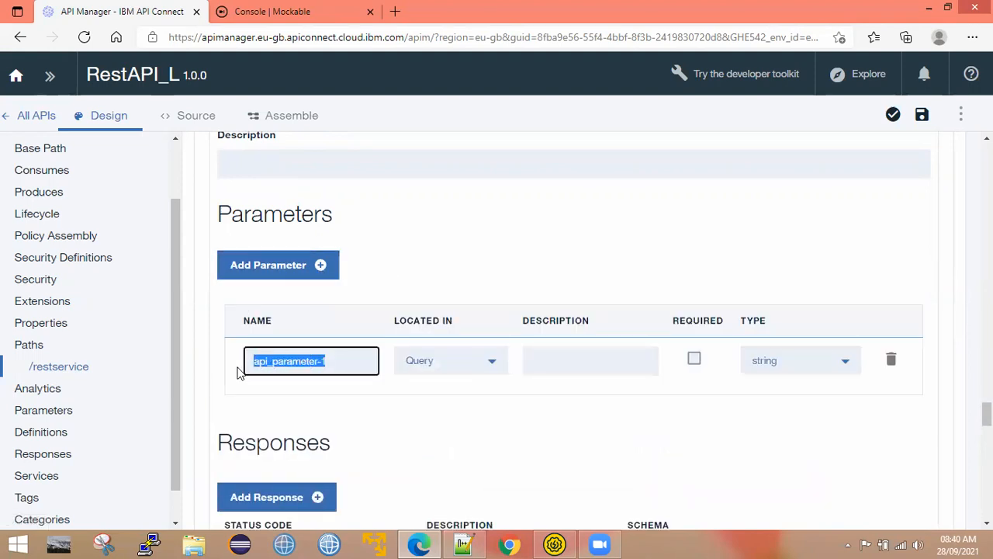
{"action": "type", "text": "Re"}
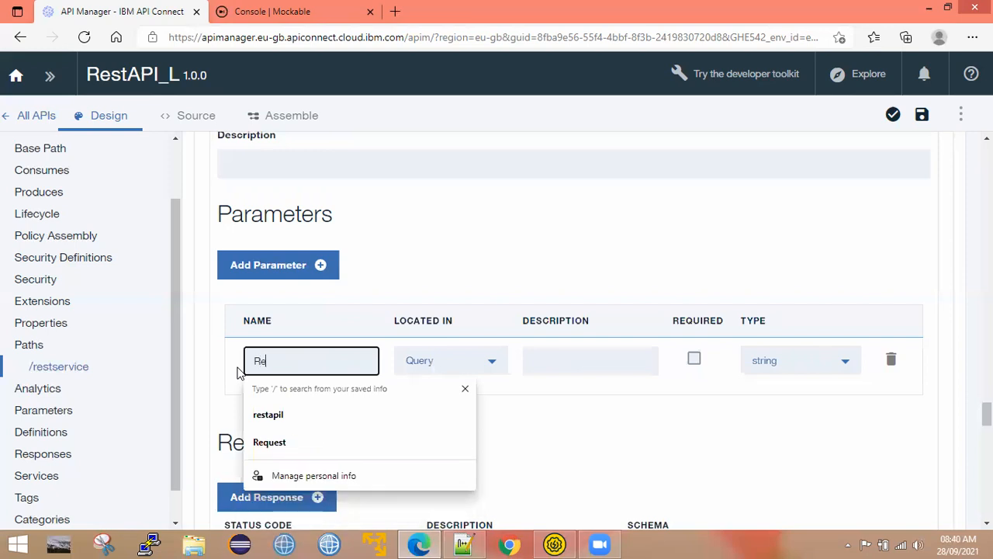
{"action": "type", "text": "quest"}
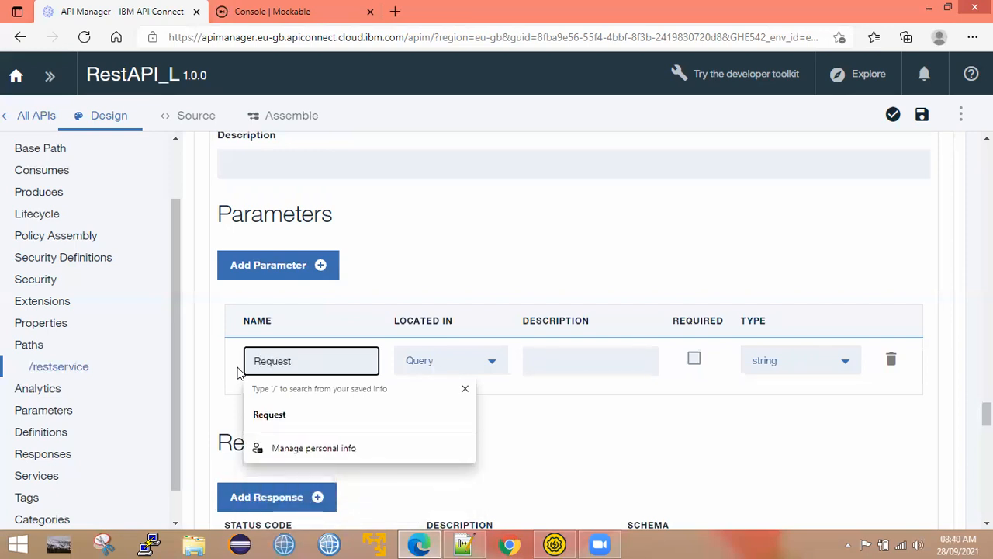
{"action": "left_click", "coordinate": [465, 388]}
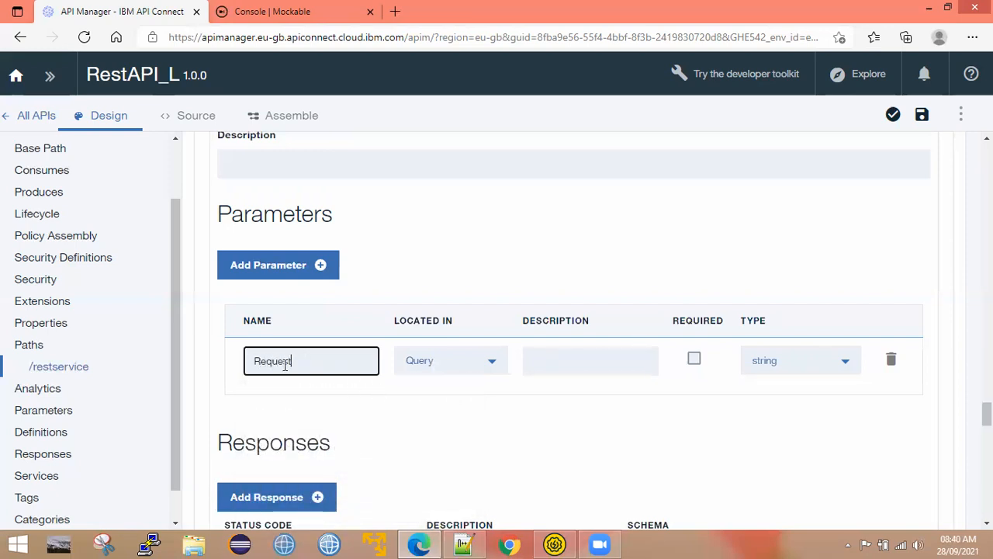
{"action": "left_click_drag", "start_coordinate": [326, 359], "coordinate": [250, 361]}
{"action": "left_click", "coordinate": [317, 367]}
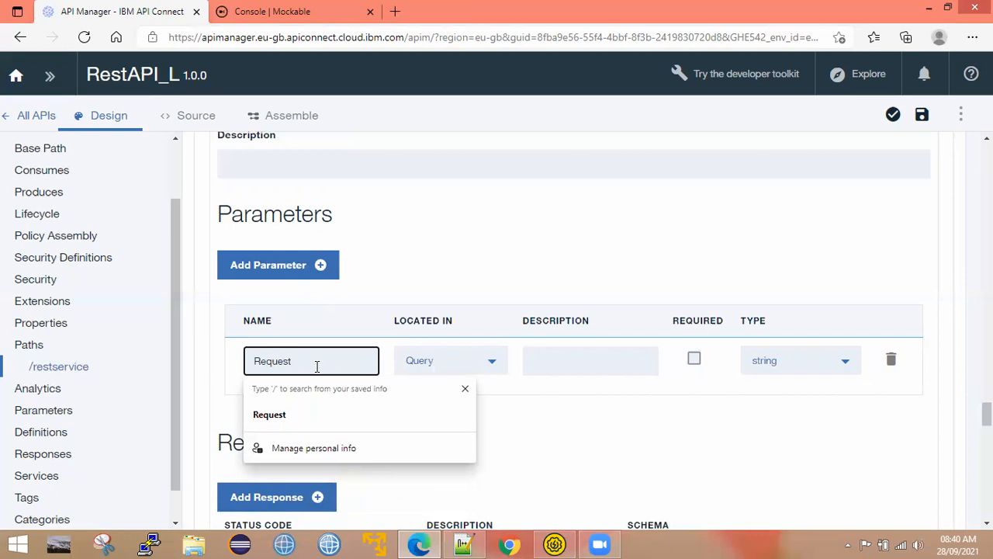
{"action": "left_click", "coordinate": [464, 388]}
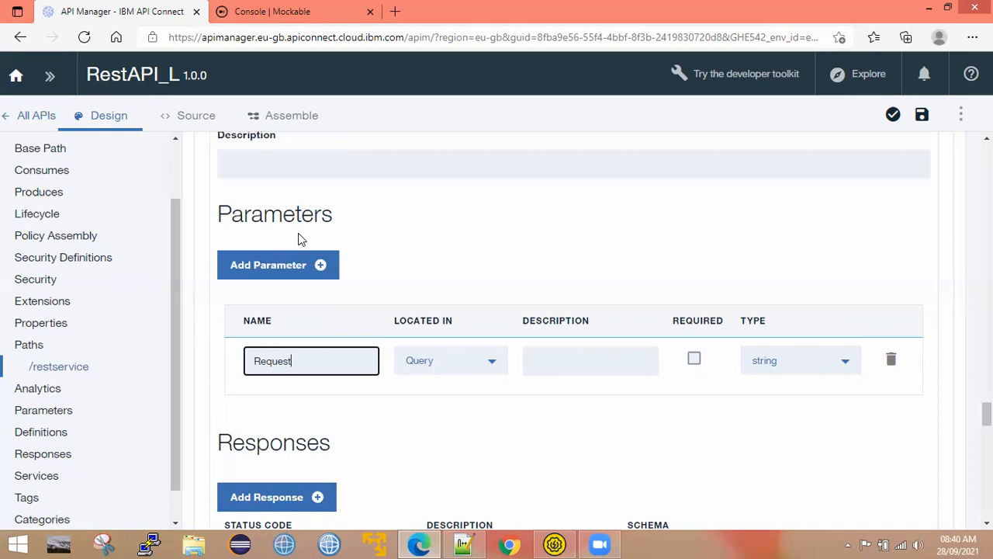
{"action": "double_click", "coordinate": [305, 358]}
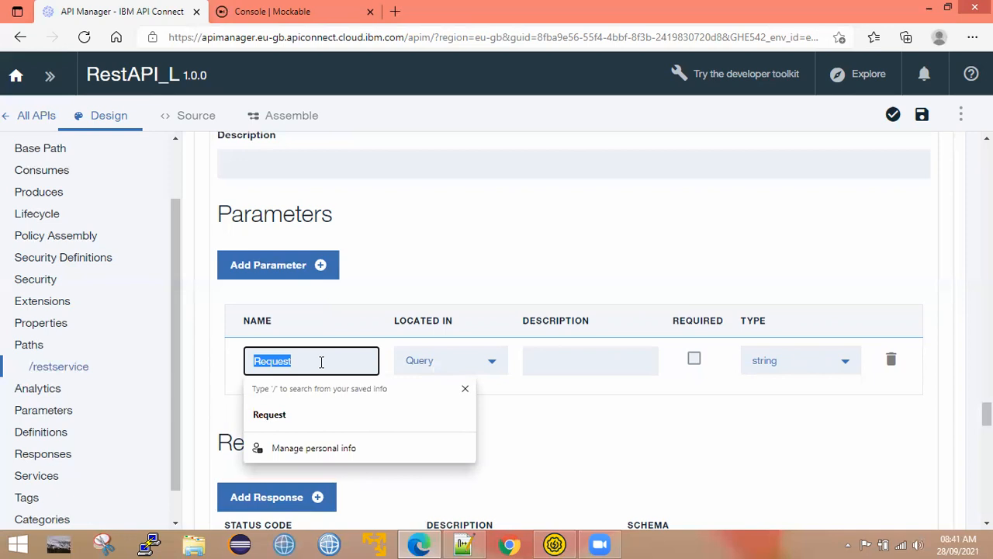
{"action": "left_click", "coordinate": [465, 390]}
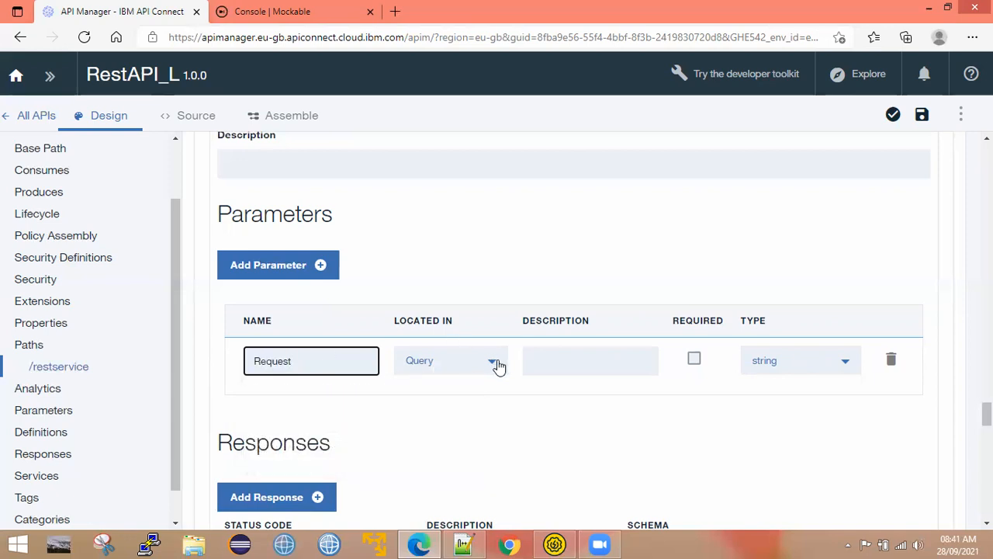
Step: Locate the Request parameter in the Body and mark it as required
{"action": "left_click", "coordinate": [495, 363]}
{"action": "left_click", "coordinate": [442, 437]}
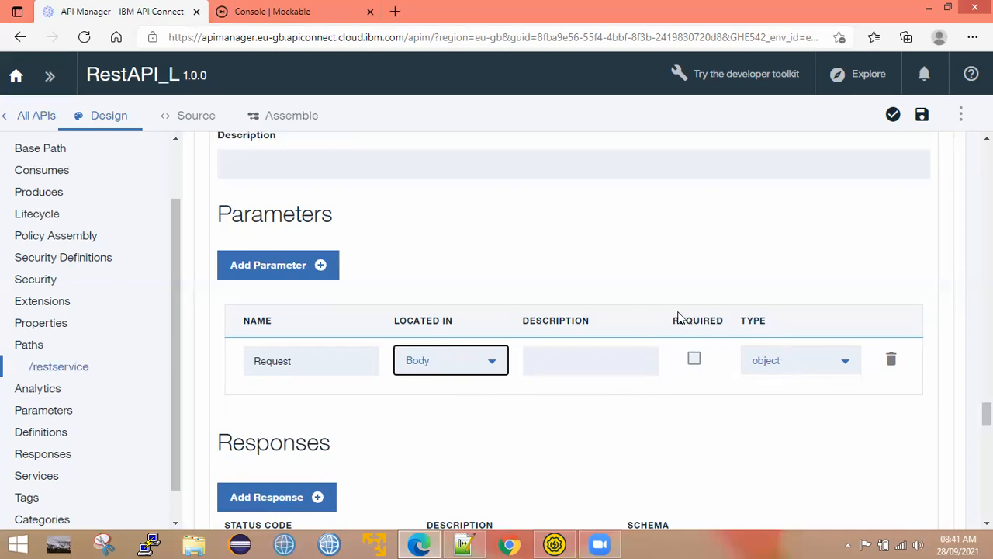
{"action": "left_click", "coordinate": [693, 360]}
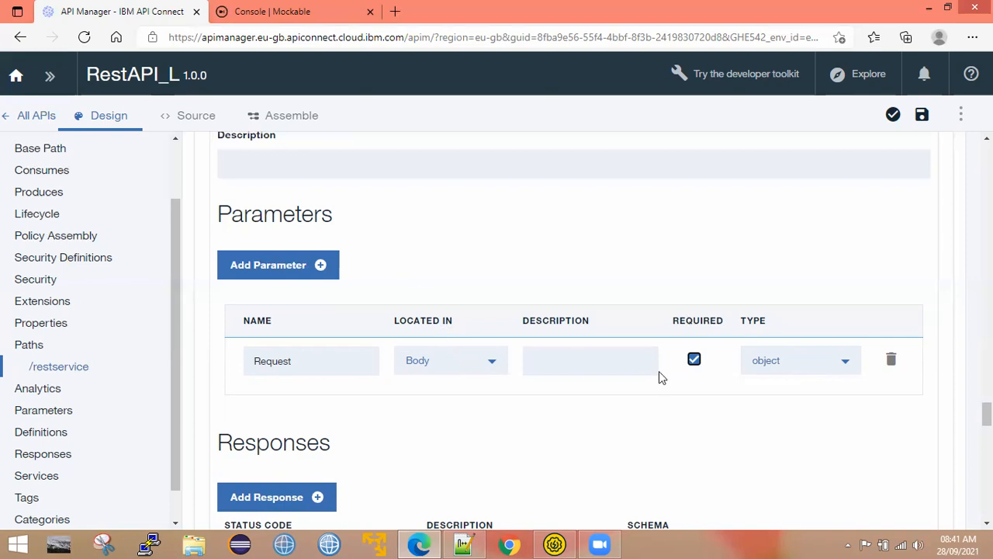
Step: Open the API's assembly, check the mock service's endpoint and resource in SoapUI, and return to the browser
{"action": "scroll", "coordinate": [44, 381], "scroll_direction": "down", "scroll_amount": 1}
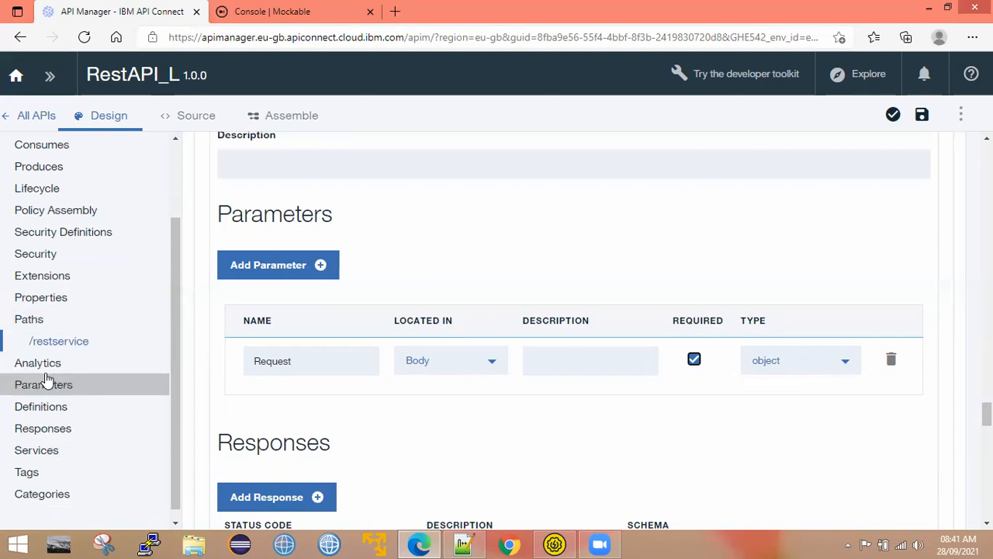
{"action": "scroll", "coordinate": [39, 409], "scroll_direction": "up", "scroll_amount": 3}
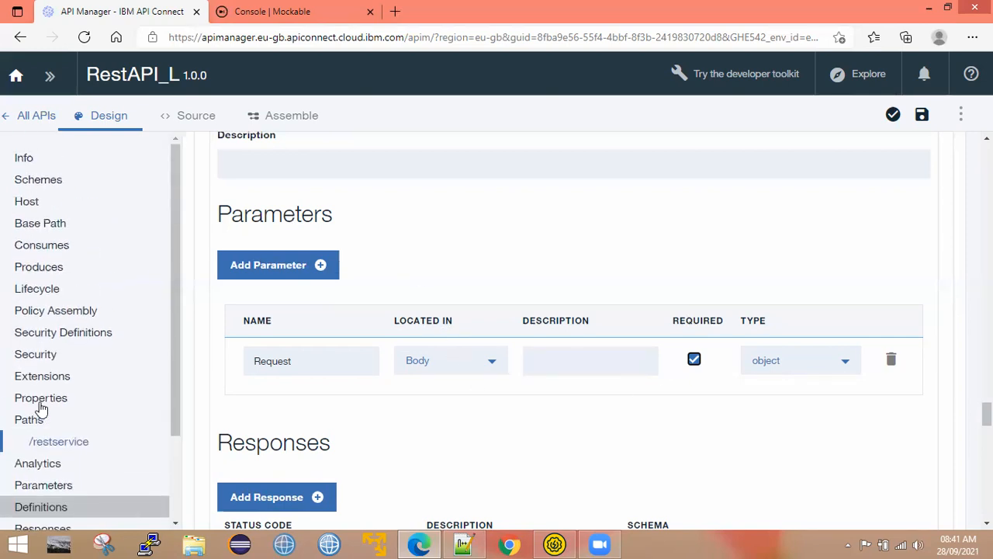
{"action": "left_click", "coordinate": [291, 122]}
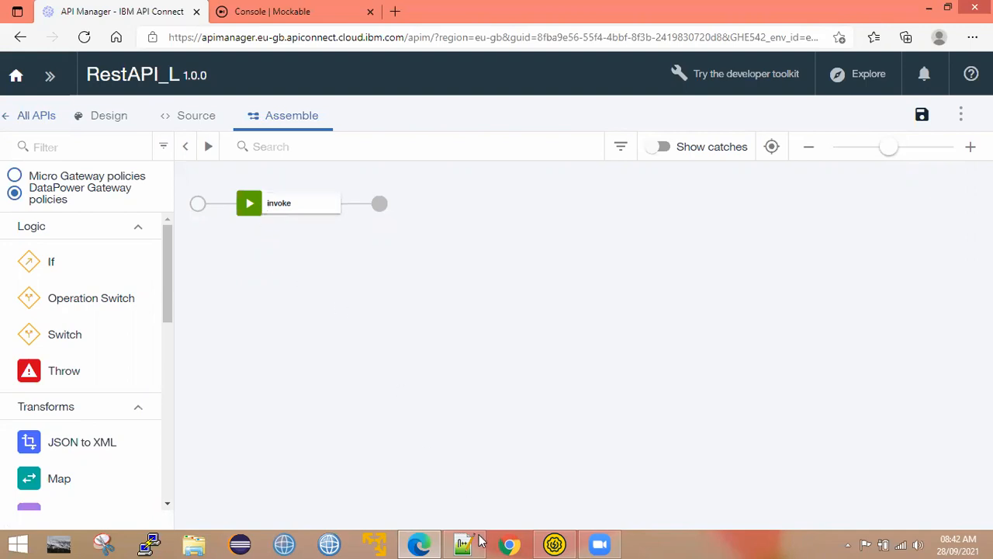
{"action": "left_click", "coordinate": [554, 544]}
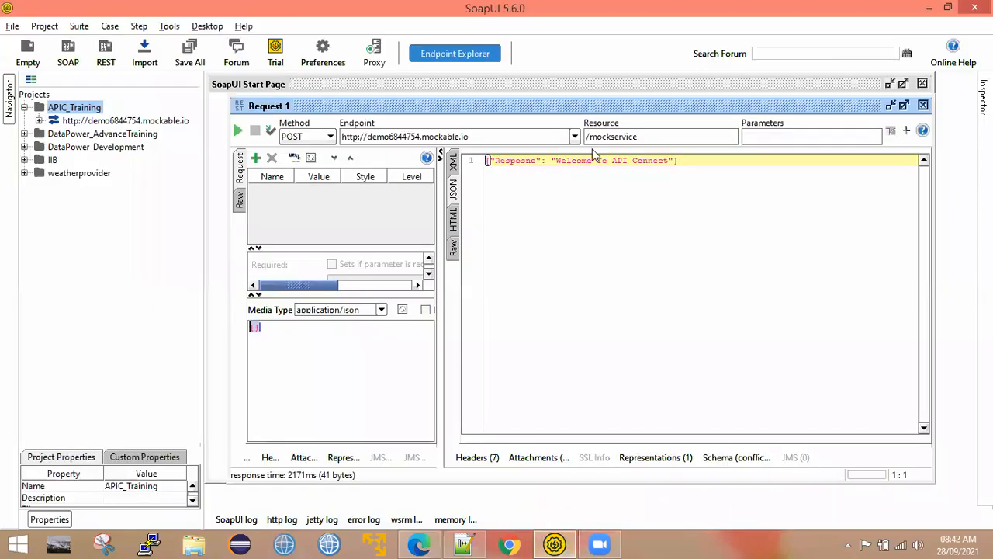
{"action": "left_click_drag", "start_coordinate": [644, 137], "coordinate": [589, 136]}
{"action": "left_click", "coordinate": [589, 137]}
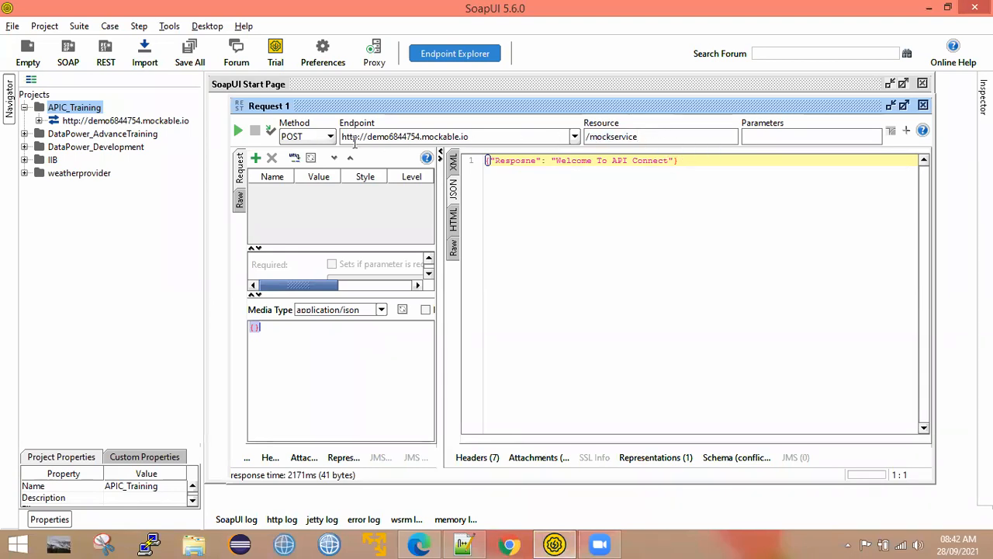
{"action": "left_click", "coordinate": [427, 541]}
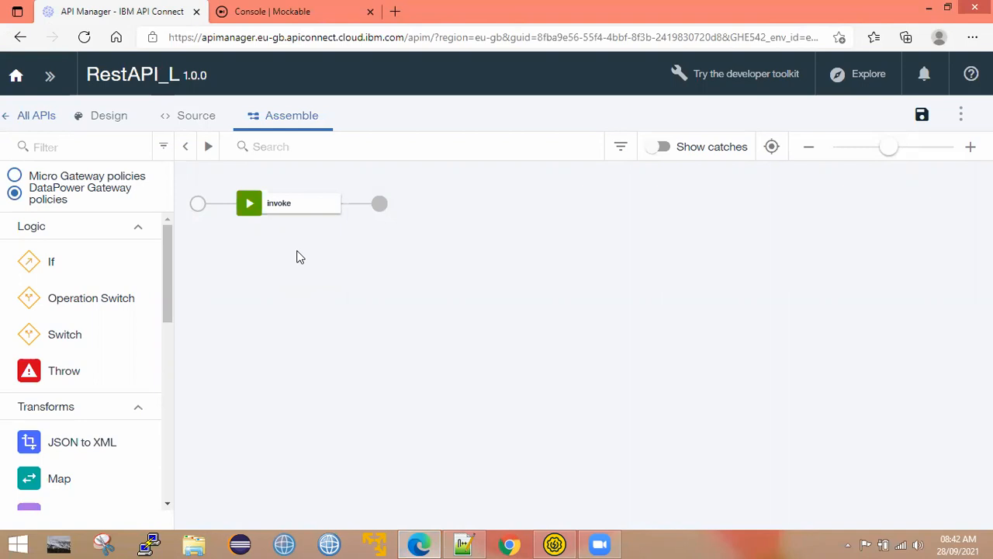
Step: Examine the DataPower Gateway policies available for the assembly in the Logic, Transforms and Policies categories
{"action": "mouse_move", "coordinate": [268, 225]}
{"action": "left_click", "coordinate": [138, 233]}
{"action": "left_click", "coordinate": [135, 258]}
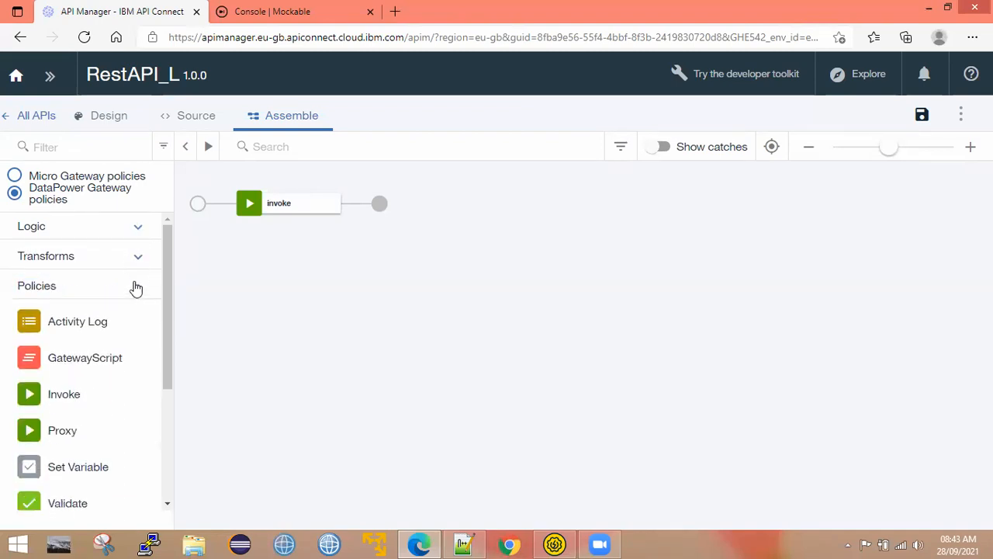
{"action": "left_click", "coordinate": [135, 288]}
{"action": "left_click", "coordinate": [152, 320]}
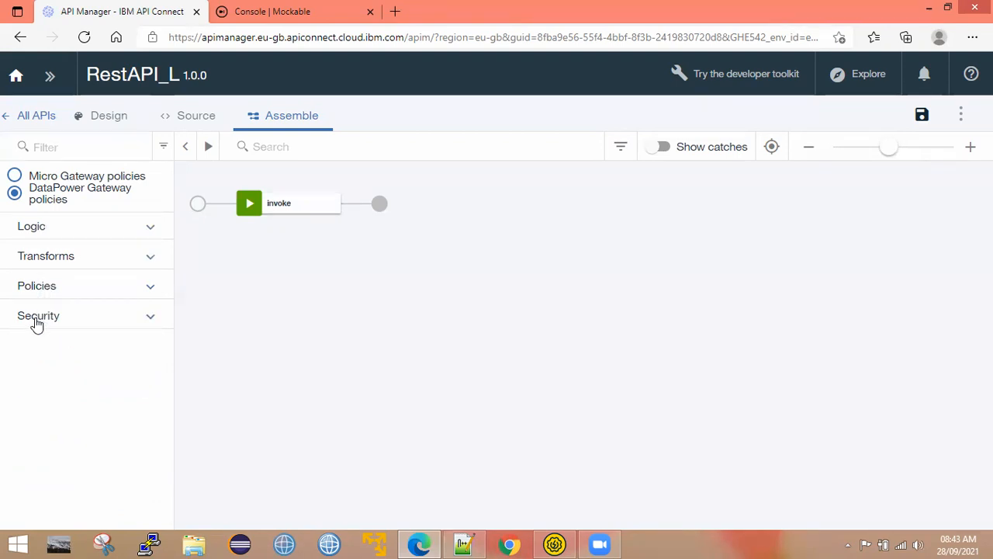
{"action": "left_click", "coordinate": [98, 232]}
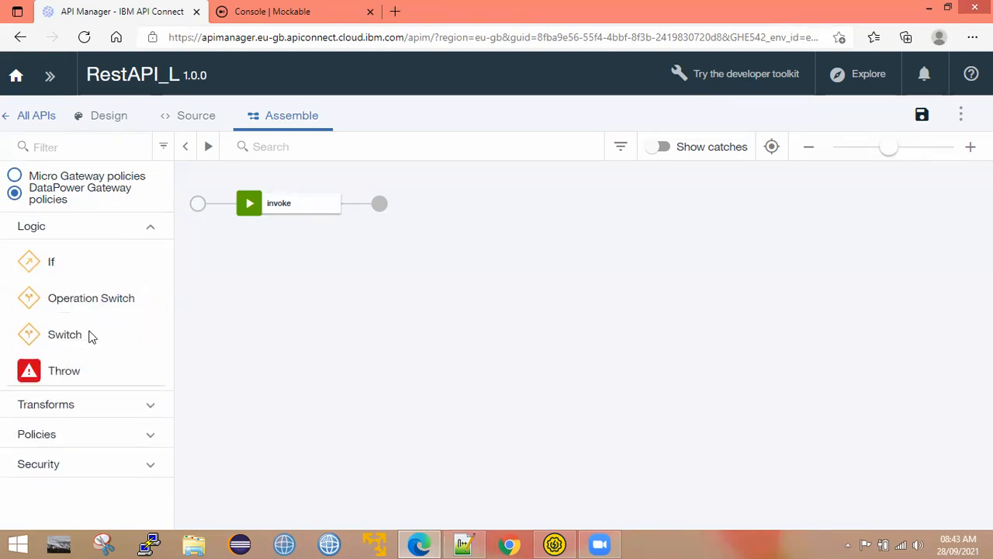
{"action": "left_click", "coordinate": [150, 230]}
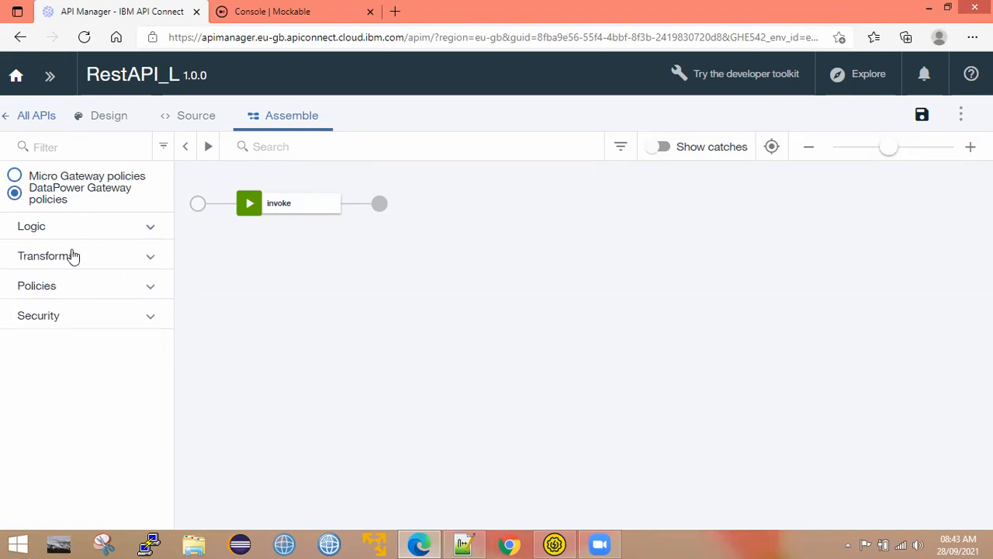
{"action": "left_click", "coordinate": [127, 260]}
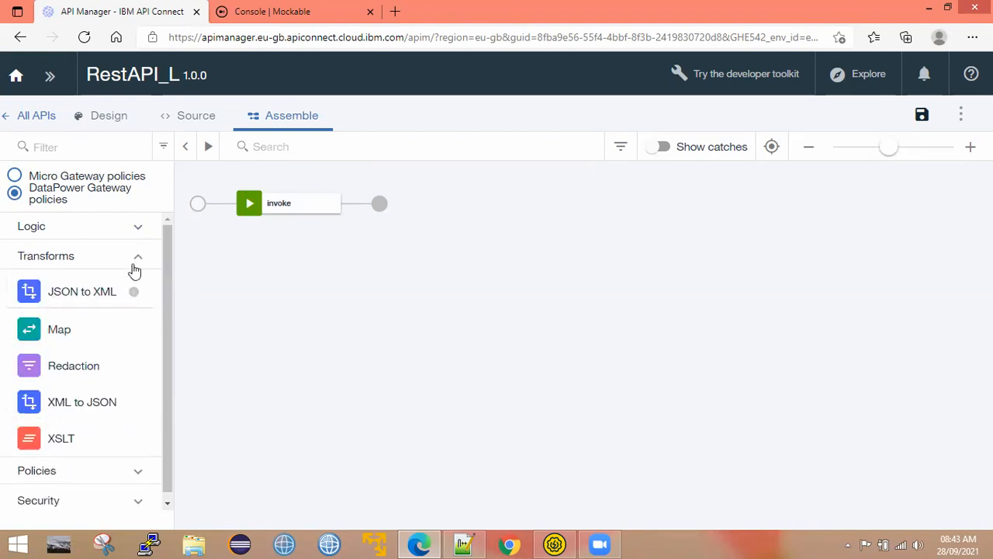
{"action": "left_click", "coordinate": [134, 273]}
{"action": "left_click", "coordinate": [75, 286]}
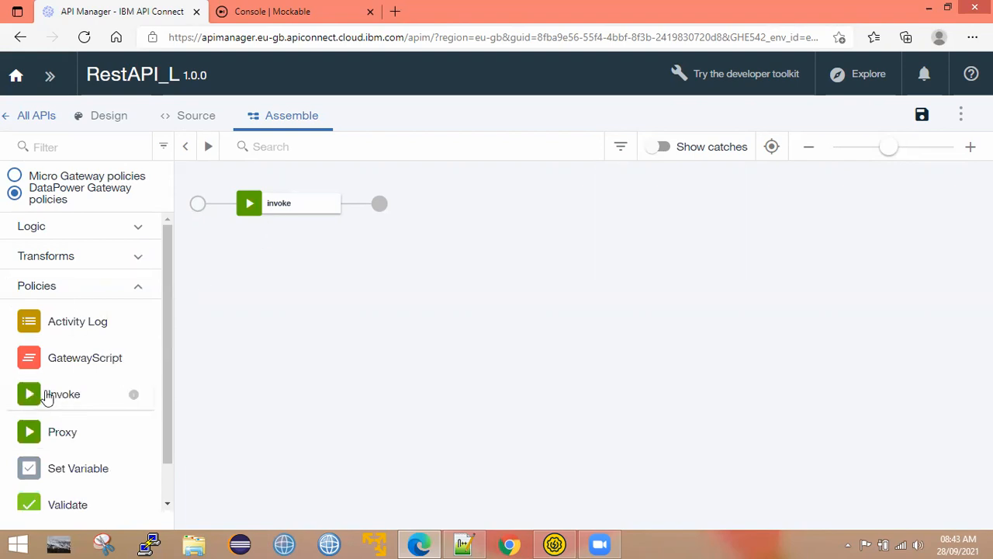
Step: Open the invoke policy's properties in the enlarged editor and set its title to InvokeRestMock
{"action": "mouse_move", "coordinate": [290, 210]}
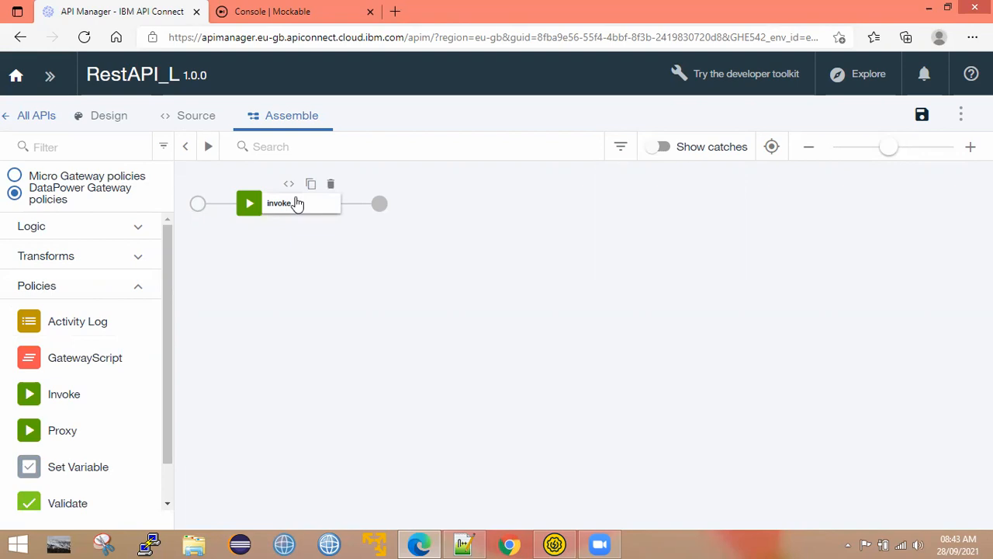
{"action": "left_click", "coordinate": [284, 210]}
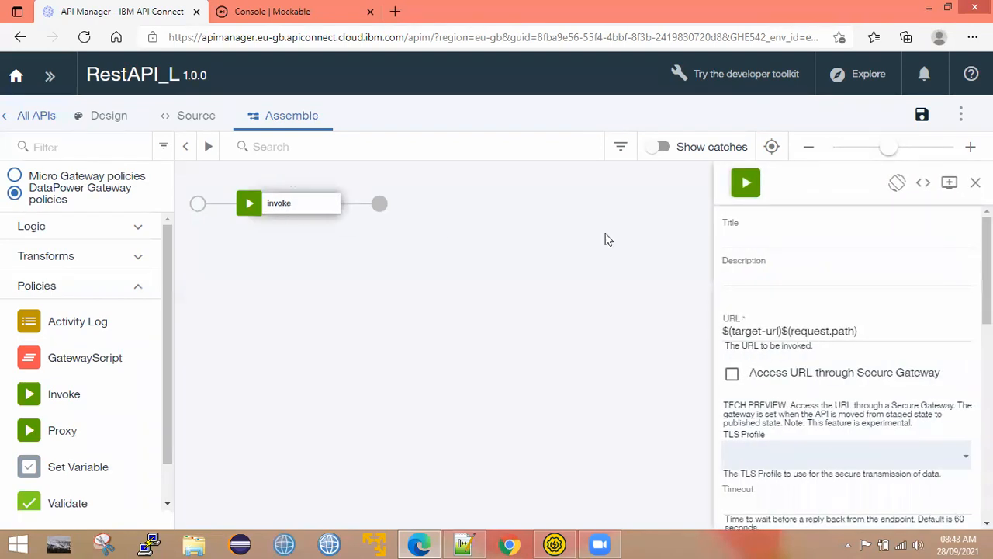
{"action": "left_click", "coordinate": [950, 183]}
{"action": "left_click", "coordinate": [218, 239]}
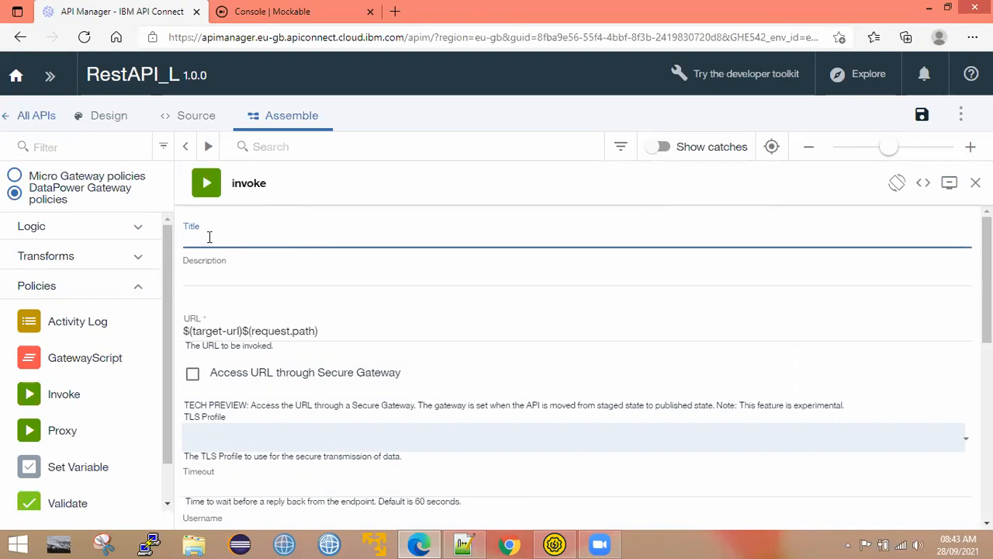
{"action": "type", "text": "InvolkeRestMock"}
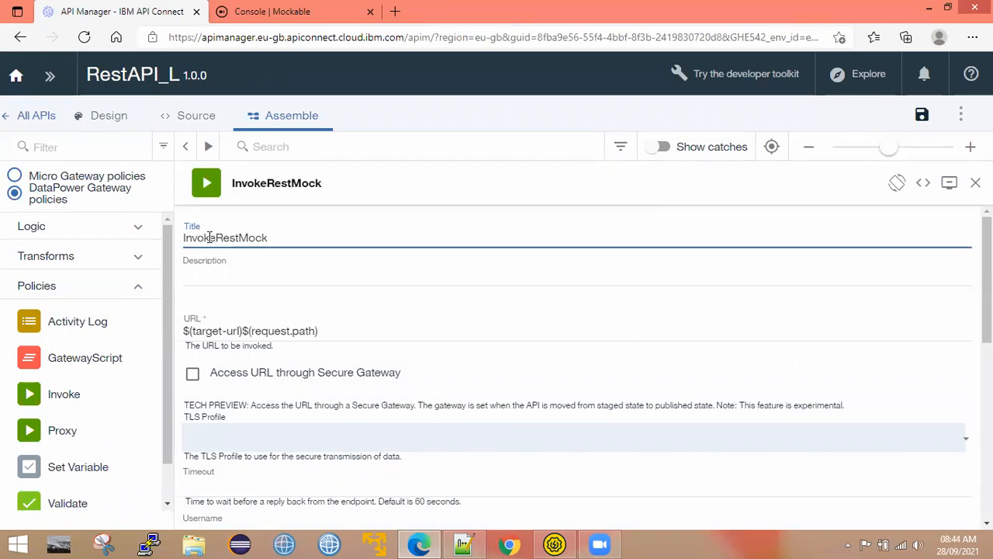
{"action": "left_click", "coordinate": [303, 300]}
{"action": "left_click", "coordinate": [250, 276]}
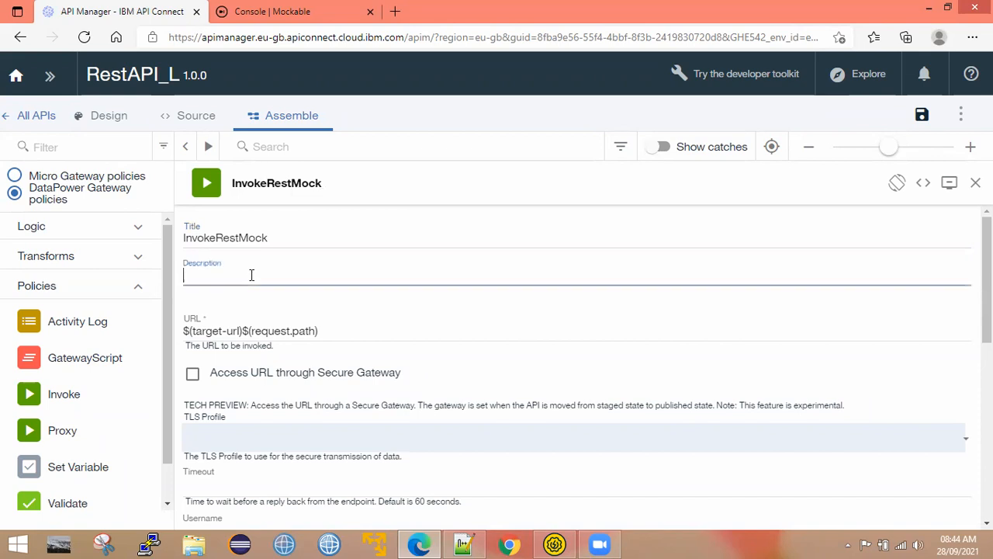
{"action": "left_click_drag", "start_coordinate": [338, 331], "coordinate": [178, 333]}
{"action": "key", "text": "BackSpace"}
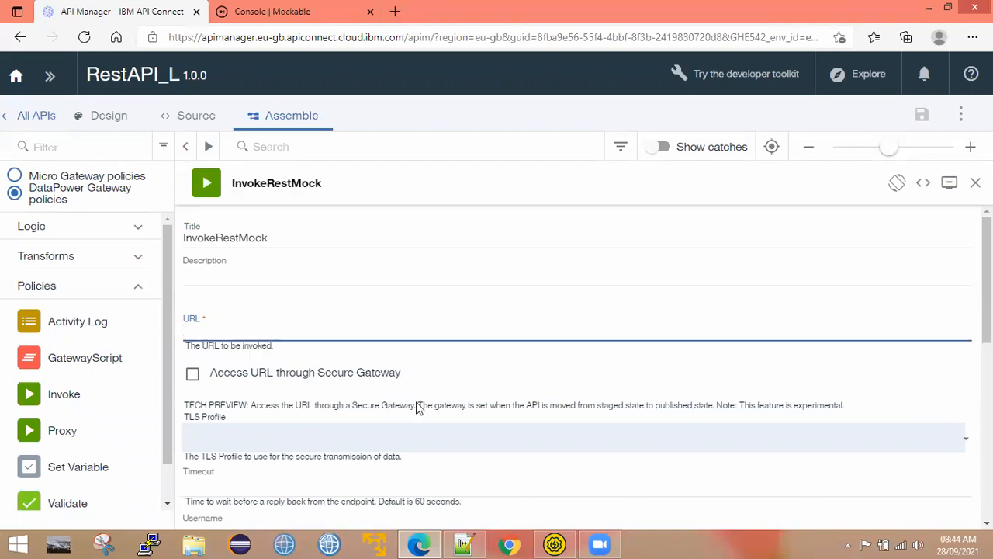
{"action": "left_click", "coordinate": [463, 543]}
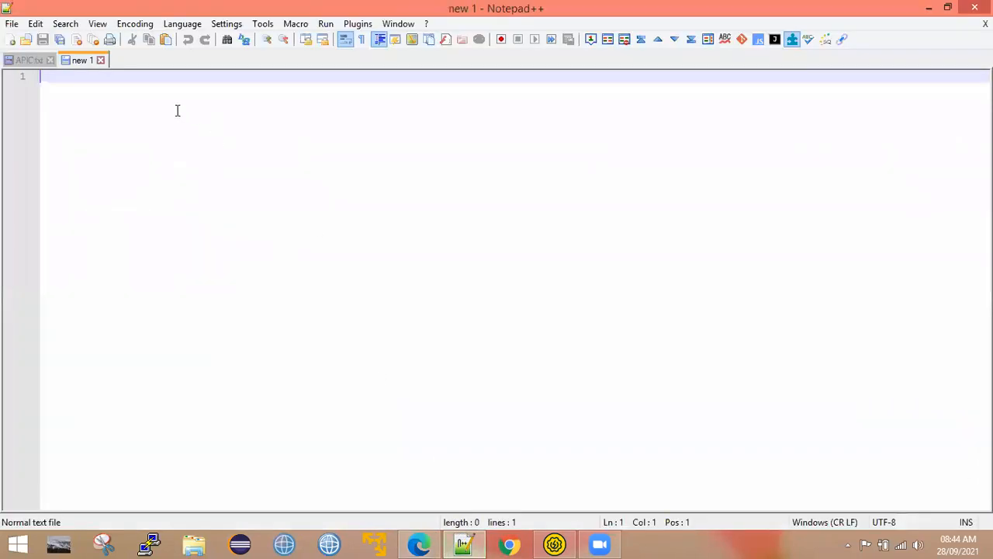
{"action": "left_click", "coordinate": [19, 61]}
{"action": "left_click_drag", "start_coordinate": [314, 103], "coordinate": [39, 102]}
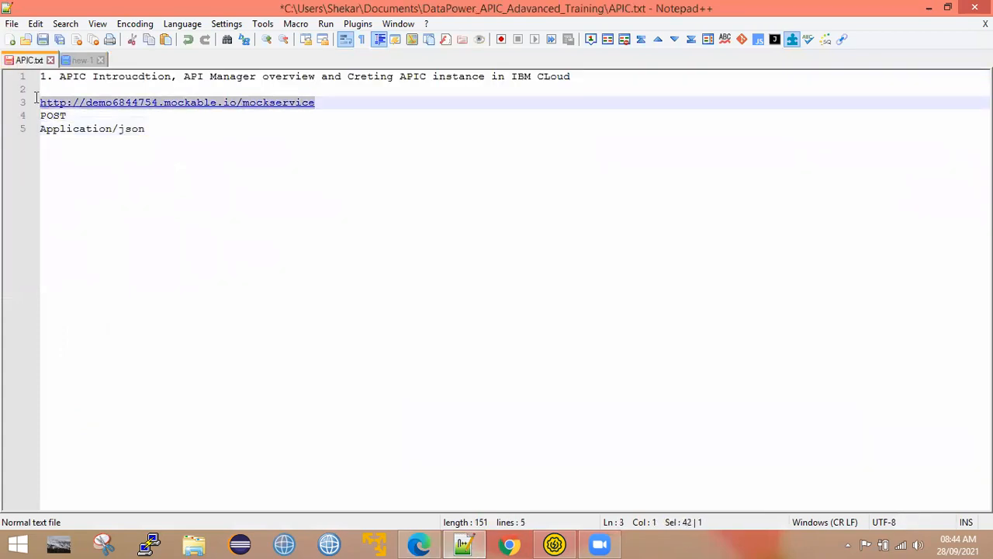
{"action": "right_click", "coordinate": [101, 105]}
{"action": "left_click", "coordinate": [130, 123]}
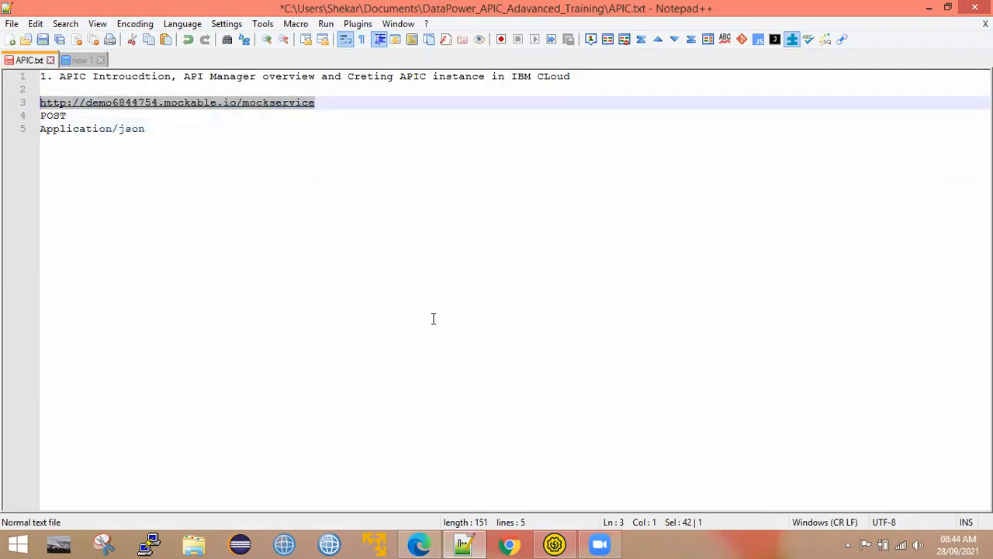
{"action": "left_click", "coordinate": [420, 544]}
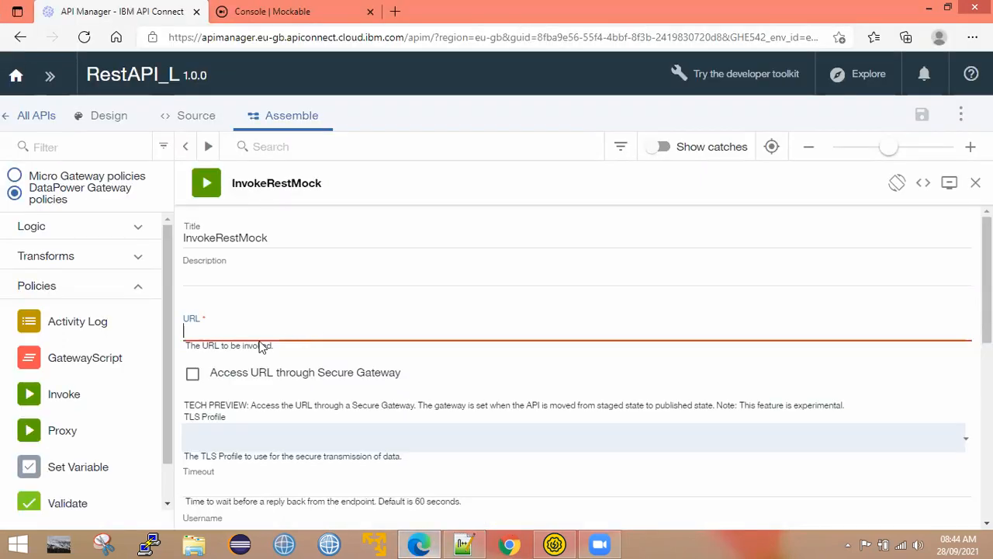
{"action": "key", "text": "ctrl+v"}
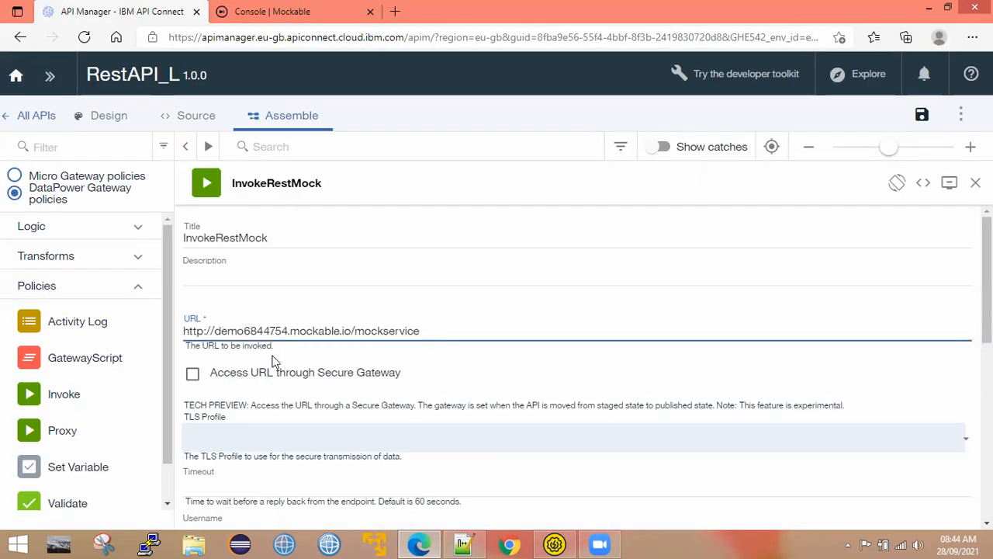
Step: Examine the invoke policy's URL, Secure Gateway, TLS Profile and Timeout settings
{"action": "scroll", "coordinate": [324, 312], "scroll_direction": "down", "scroll_amount": 1}
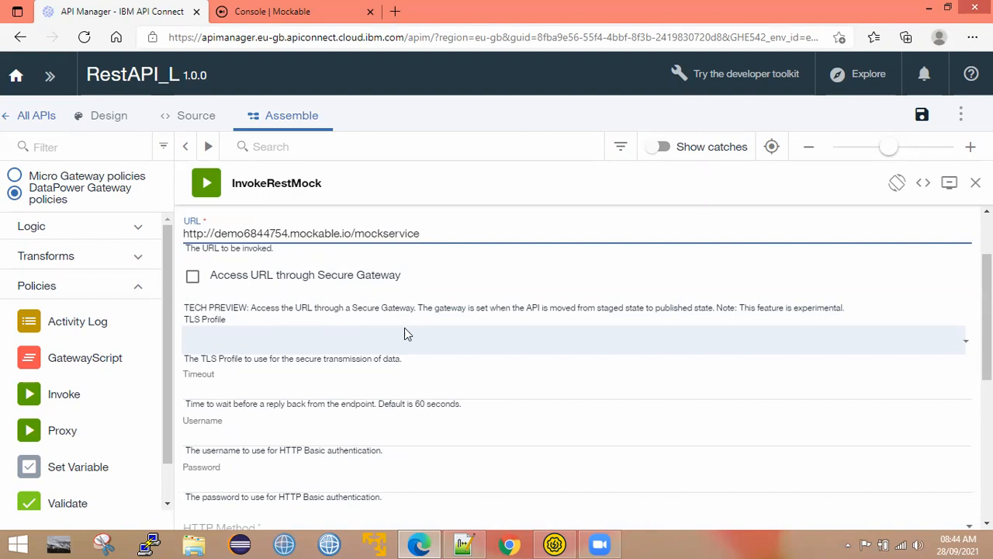
{"action": "scroll", "coordinate": [283, 351], "scroll_direction": "down", "scroll_amount": 1}
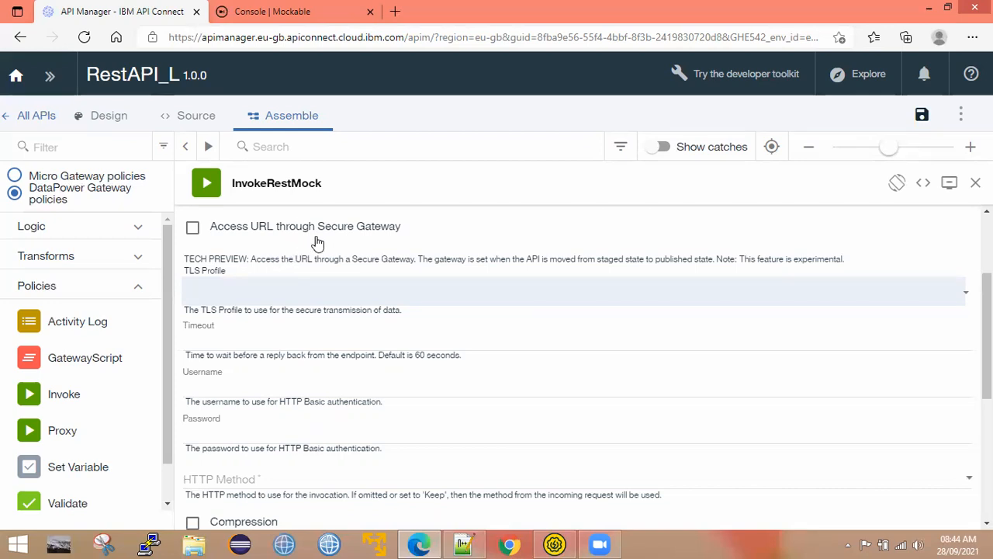
{"action": "scroll", "coordinate": [312, 257], "scroll_direction": "up", "scroll_amount": 3}
{"action": "scroll", "coordinate": [228, 359], "scroll_direction": "down", "scroll_amount": 3}
{"action": "scroll", "coordinate": [235, 298], "scroll_direction": "up", "scroll_amount": 3}
{"action": "left_click", "coordinate": [189, 330]}
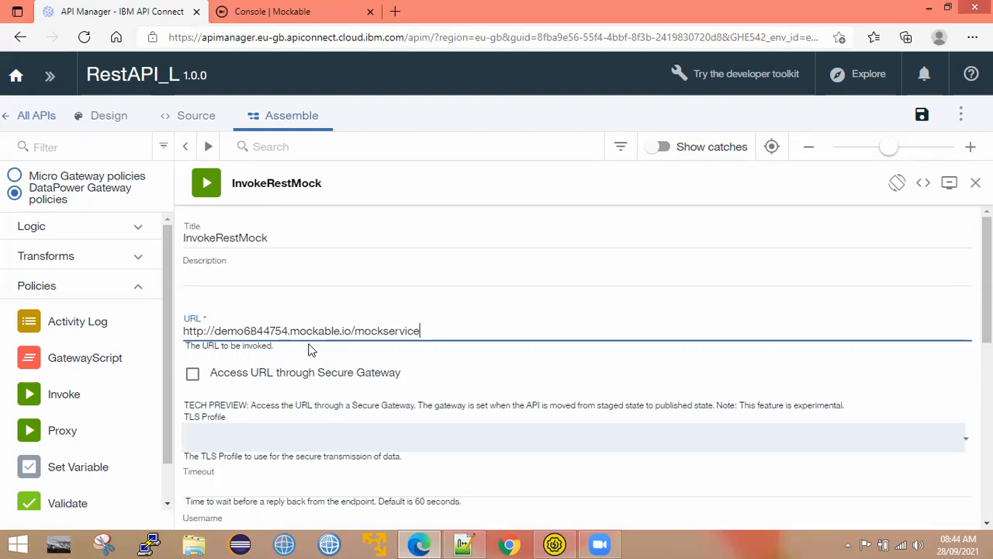
{"action": "scroll", "coordinate": [245, 378], "scroll_direction": "down", "scroll_amount": 1}
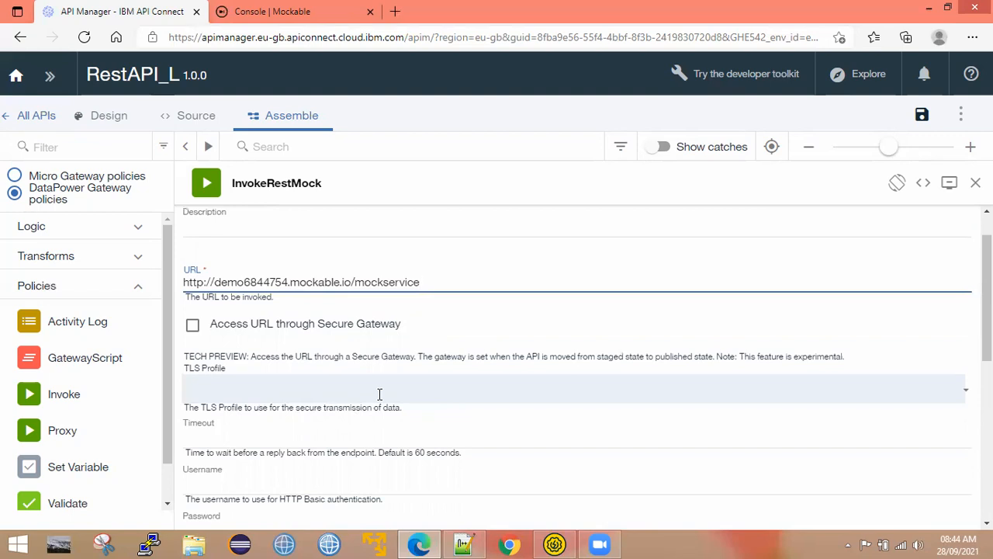
{"action": "scroll", "coordinate": [344, 422], "scroll_direction": "down", "scroll_amount": 2}
{"action": "left_click", "coordinate": [234, 340]}
{"action": "left_click", "coordinate": [459, 357]}
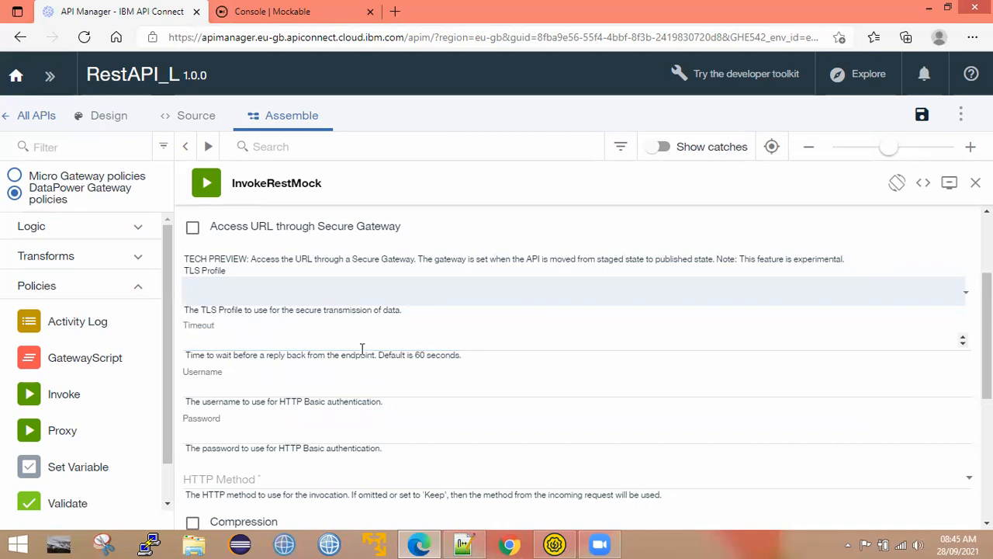
{"action": "left_click", "coordinate": [279, 337]}
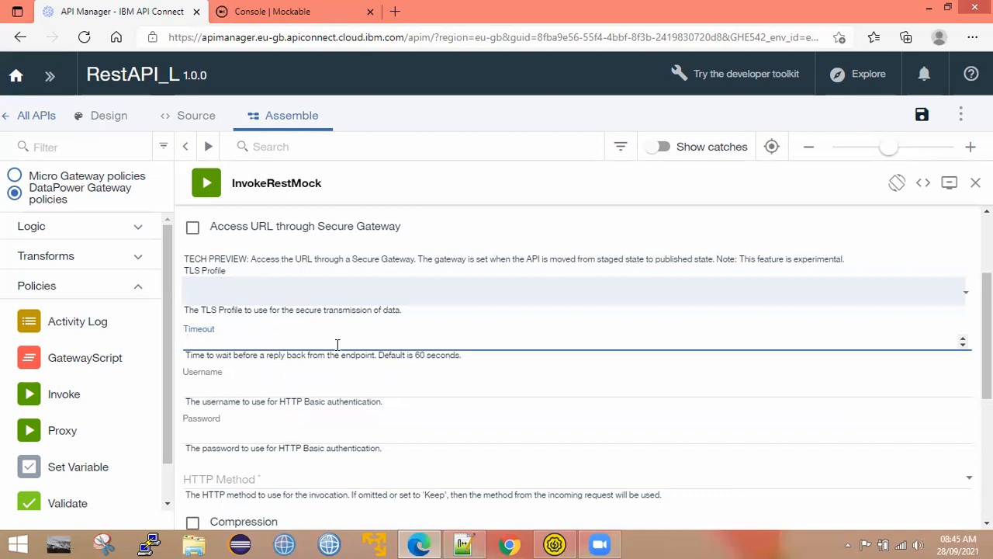
{"action": "scroll", "coordinate": [435, 349], "scroll_direction": "up", "scroll_amount": 3}
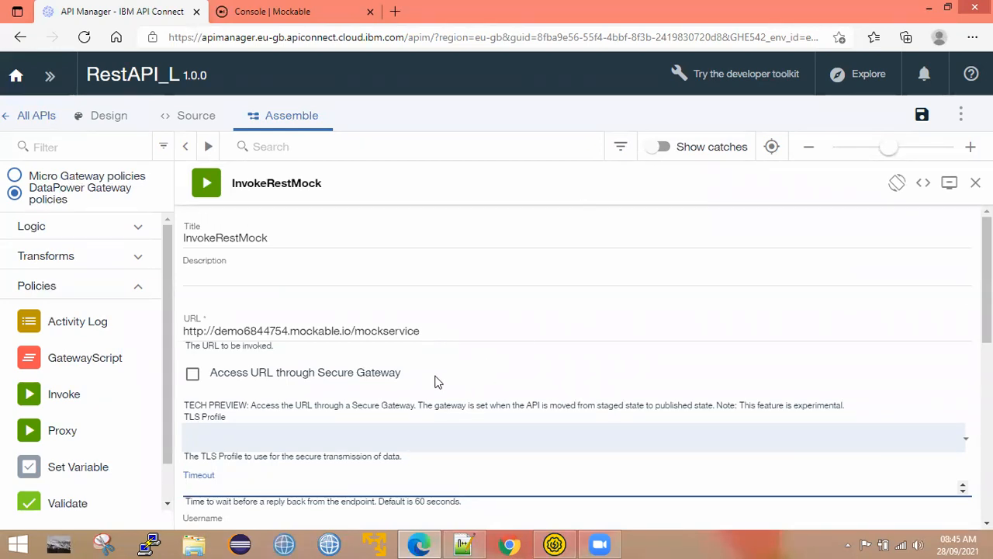
Step: Examine the Username and Password fields for HTTP Basic authentication alongside the invoke policy's URL
{"action": "scroll", "coordinate": [303, 339], "scroll_direction": "down", "scroll_amount": 2}
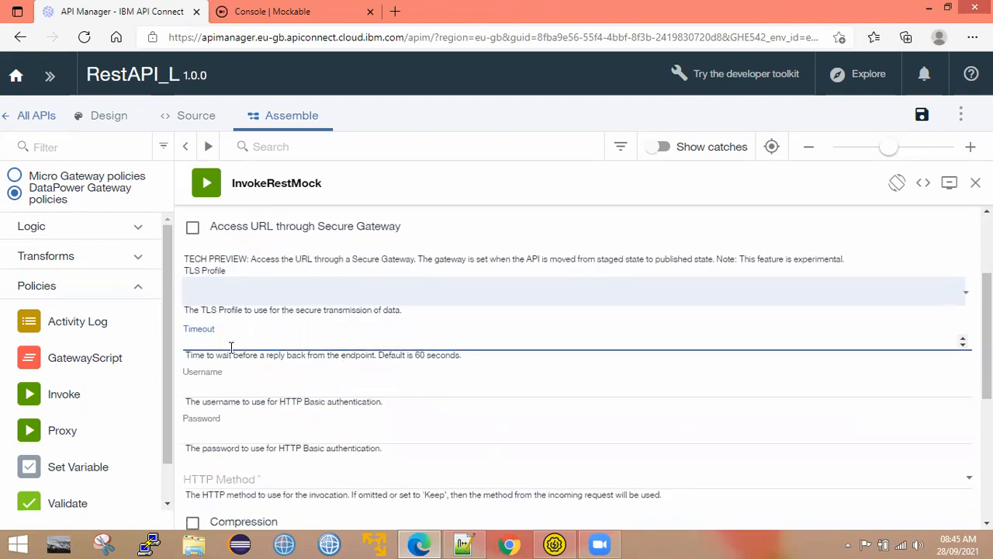
{"action": "left_click", "coordinate": [293, 354]}
{"action": "scroll", "coordinate": [318, 378], "scroll_direction": "down", "scroll_amount": 2}
{"action": "left_click", "coordinate": [251, 235]}
{"action": "left_click", "coordinate": [242, 287]}
{"action": "left_click", "coordinate": [244, 237]}
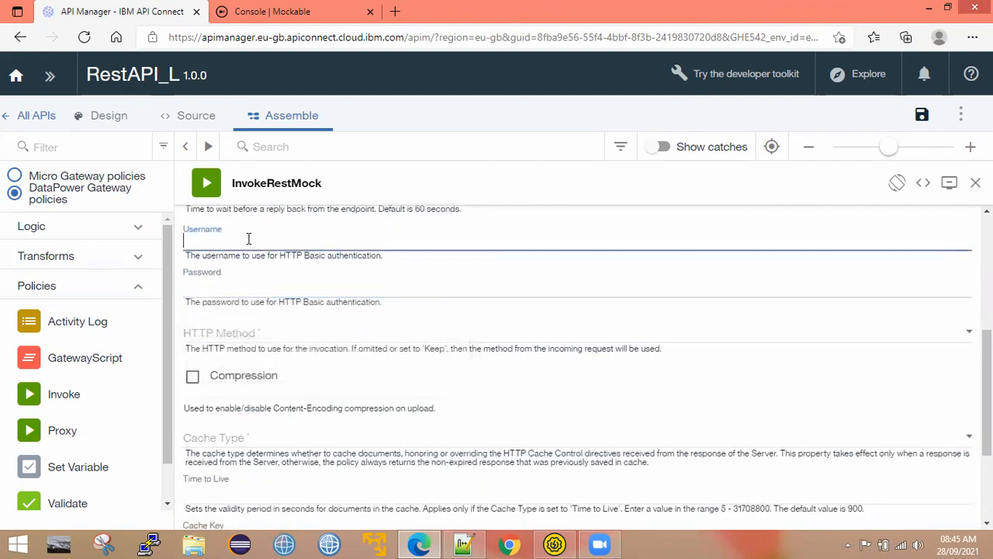
{"action": "scroll", "coordinate": [421, 296], "scroll_direction": "up", "scroll_amount": 2}
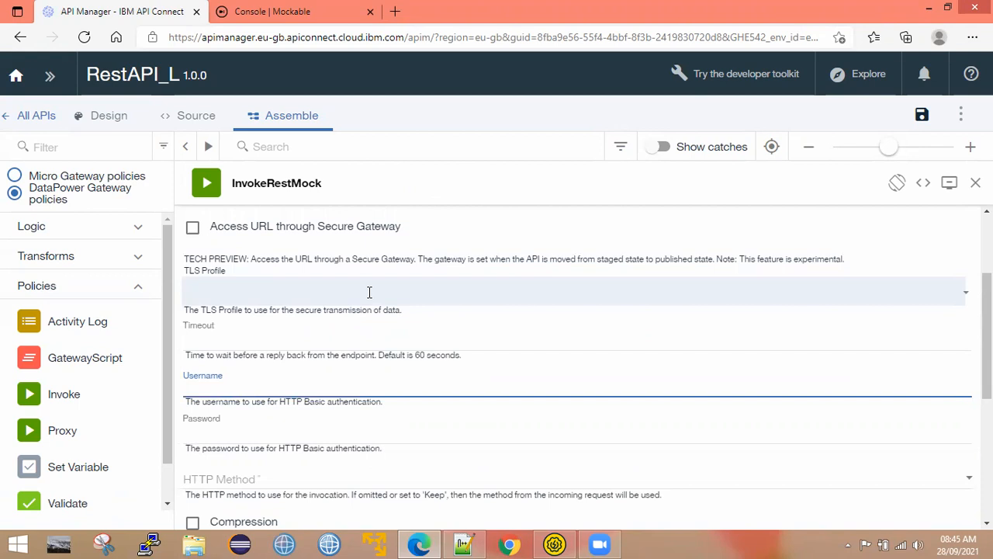
{"action": "scroll", "coordinate": [369, 291], "scroll_direction": "down", "scroll_amount": 1}
{"action": "left_click", "coordinate": [222, 382]}
{"action": "left_click", "coordinate": [234, 329]}
{"action": "left_click", "coordinate": [217, 376]}
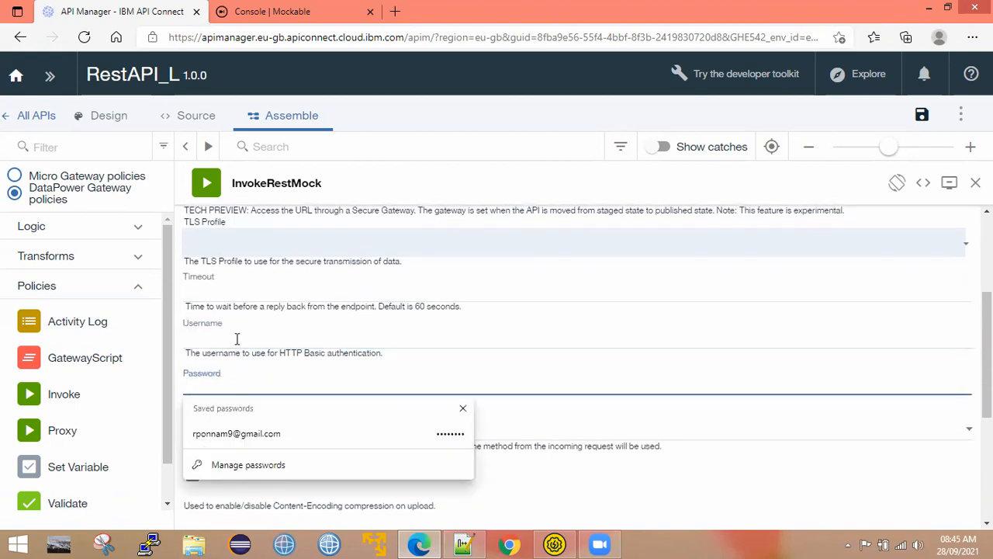
{"action": "left_click", "coordinate": [237, 339]}
{"action": "scroll", "coordinate": [343, 288], "scroll_direction": "up", "scroll_amount": 4}
{"action": "left_click_drag", "start_coordinate": [424, 331], "coordinate": [183, 332]}
{"action": "scroll", "coordinate": [240, 328], "scroll_direction": "down", "scroll_amount": 4}
{"action": "left_click", "coordinate": [215, 333]}
{"action": "left_click", "coordinate": [218, 375]}
Step: Set the invoke policy's HTTP method to POST
{"action": "scroll", "coordinate": [310, 372], "scroll_direction": "down", "scroll_amount": 3}
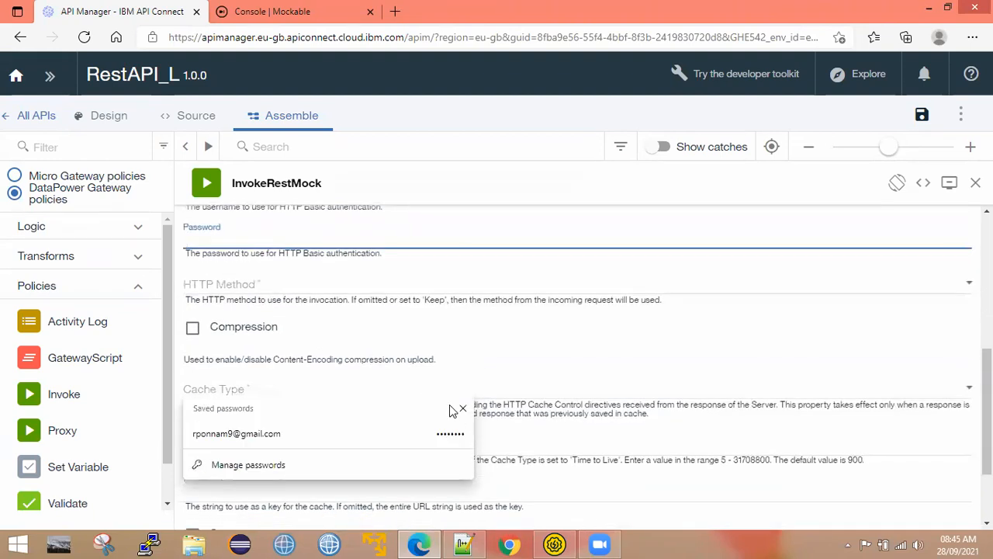
{"action": "left_click", "coordinate": [256, 287]}
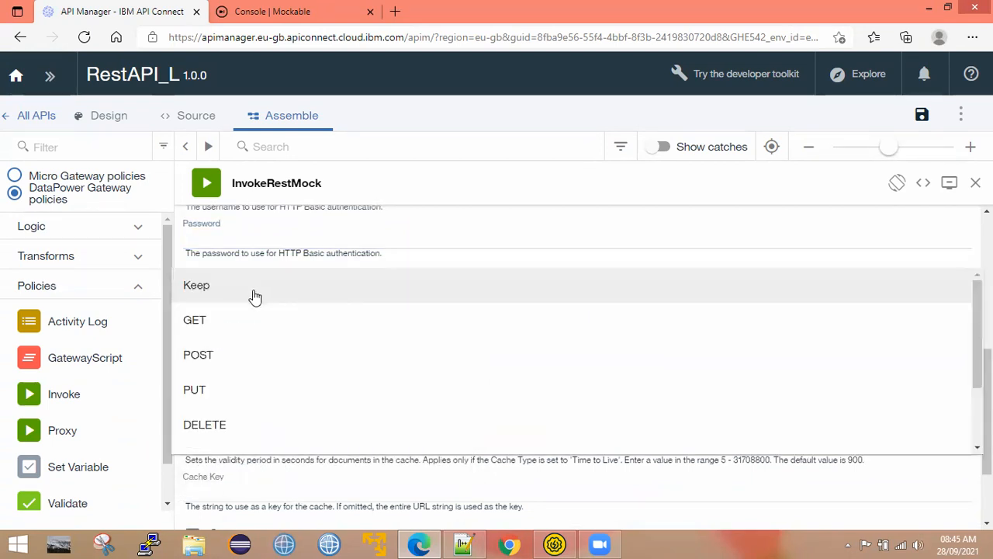
{"action": "left_click", "coordinate": [206, 358]}
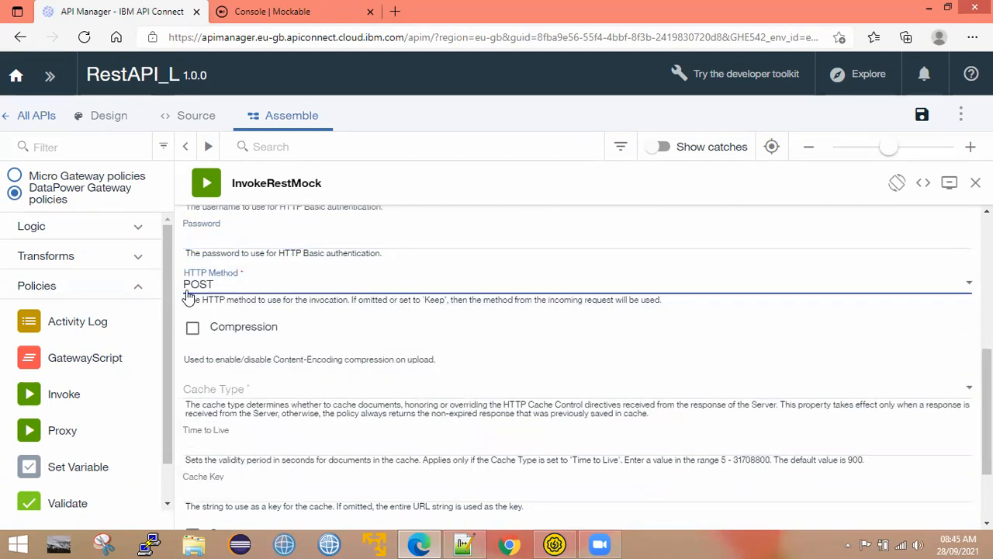
Step: Check the available Cache Type options without choosing one and review the invoke policy's remaining settings
{"action": "left_click", "coordinate": [248, 398]}
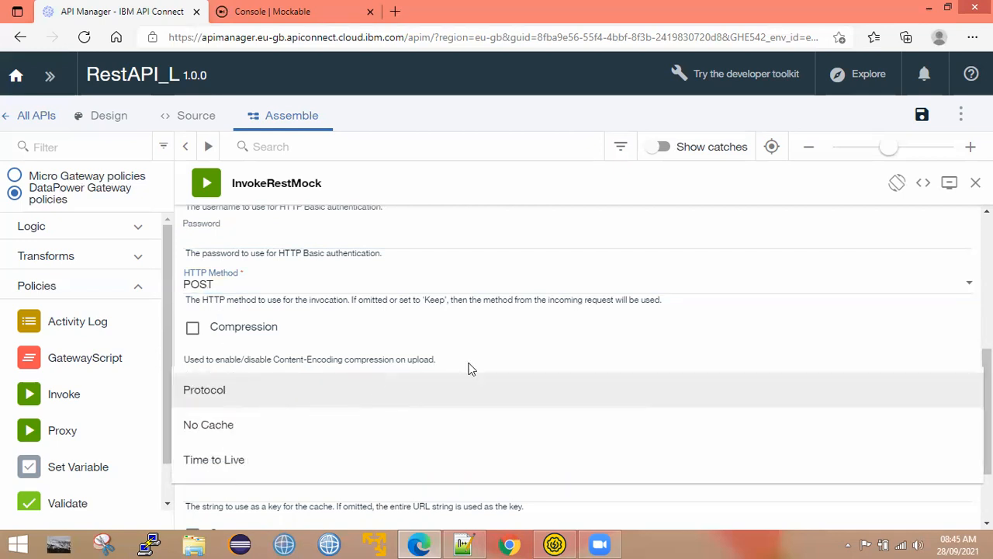
{"action": "left_click", "coordinate": [339, 368]}
{"action": "scroll", "coordinate": [252, 381], "scroll_direction": "down", "scroll_amount": 2}
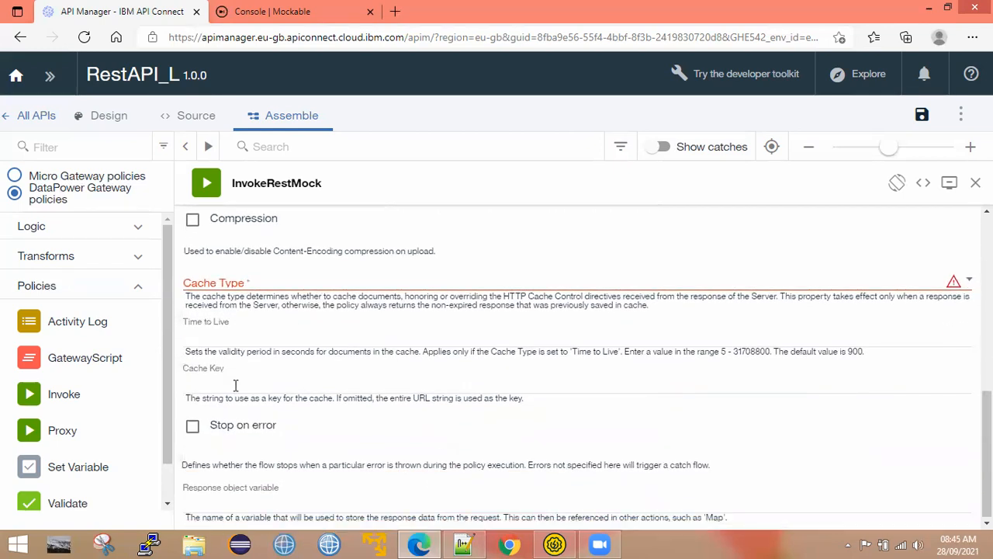
{"action": "scroll", "coordinate": [267, 444], "scroll_direction": "up", "scroll_amount": 5}
{"action": "scroll", "coordinate": [301, 403], "scroll_direction": "down", "scroll_amount": 7}
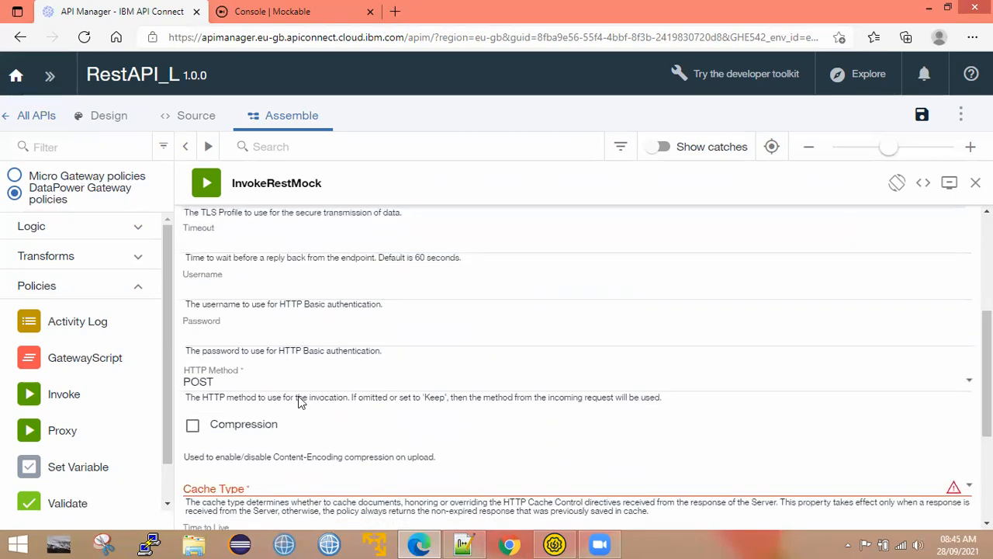
{"action": "scroll", "coordinate": [305, 398], "scroll_direction": "up", "scroll_amount": 7}
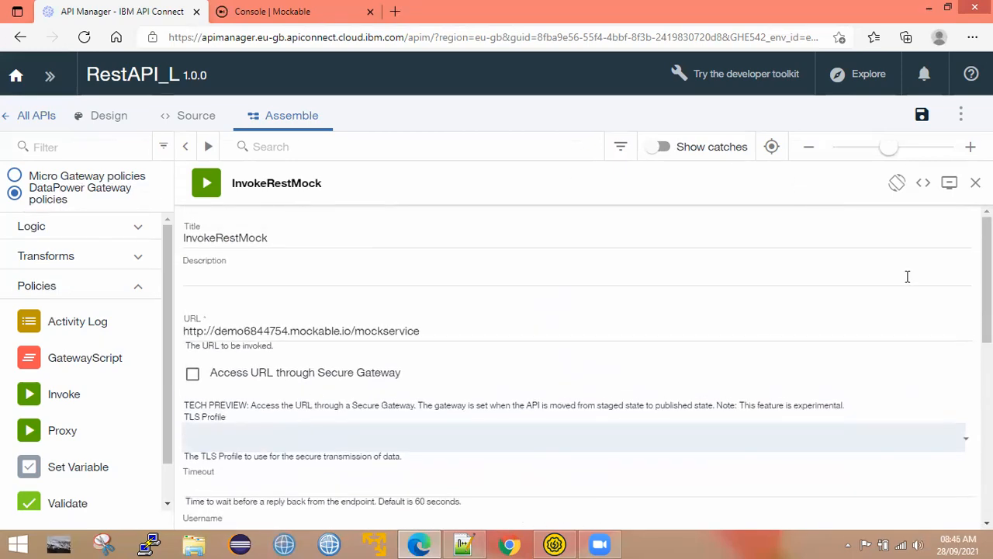
Step: Close the InvokeRestMock properties, save the API and dismiss the notification
{"action": "left_click", "coordinate": [976, 182]}
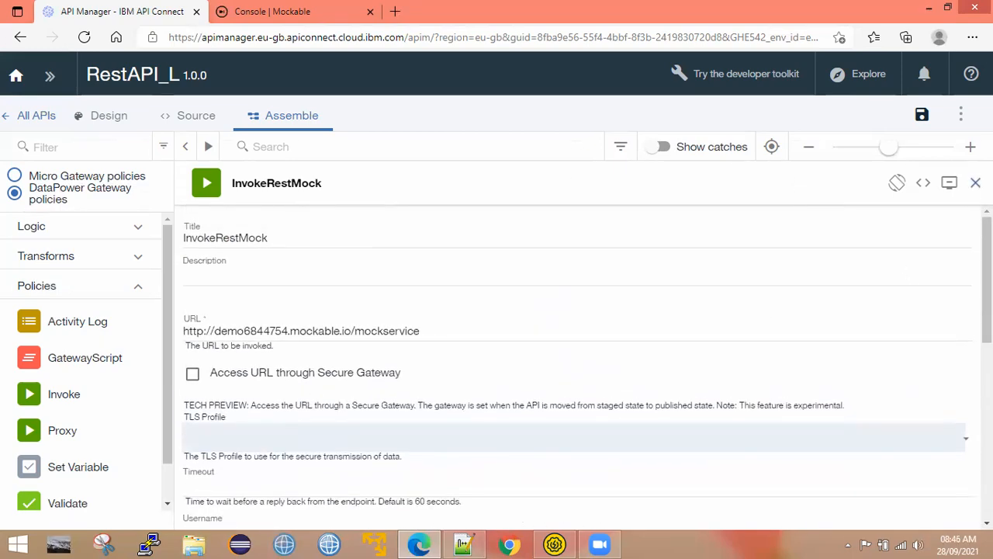
{"action": "left_click", "coordinate": [924, 116]}
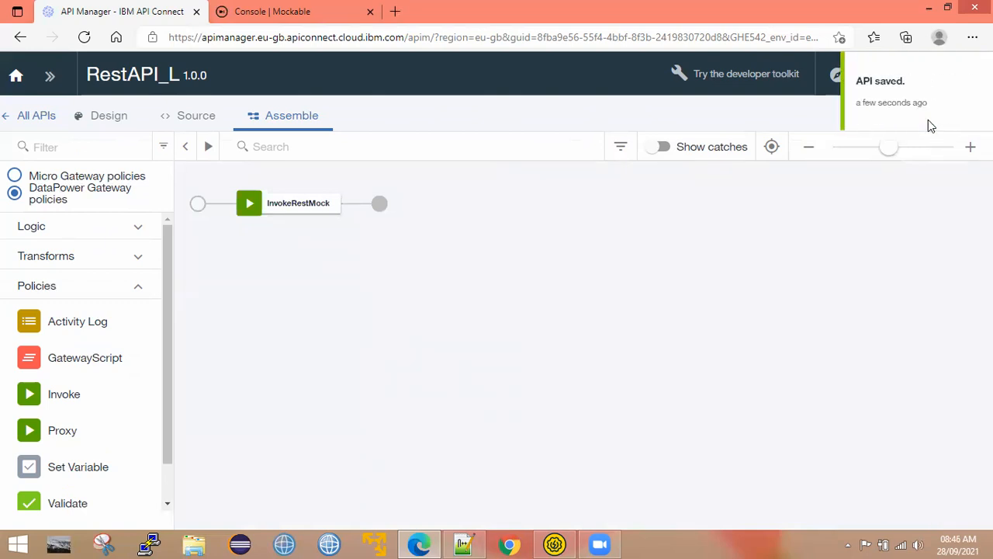
{"action": "left_click", "coordinate": [967, 81]}
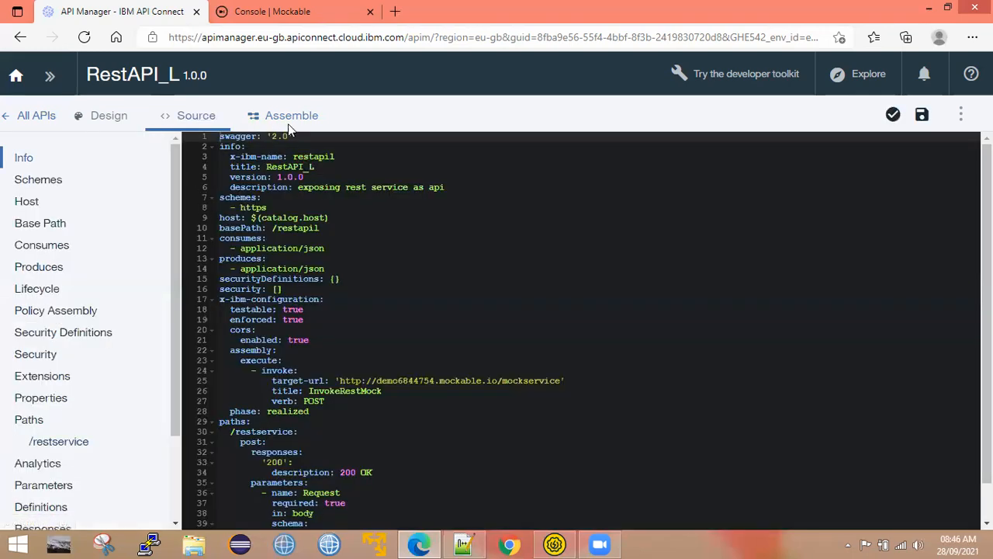
Step: Compare the API's assembly with its Swagger source definition and return to the assembly view
{"action": "left_click", "coordinate": [291, 125]}
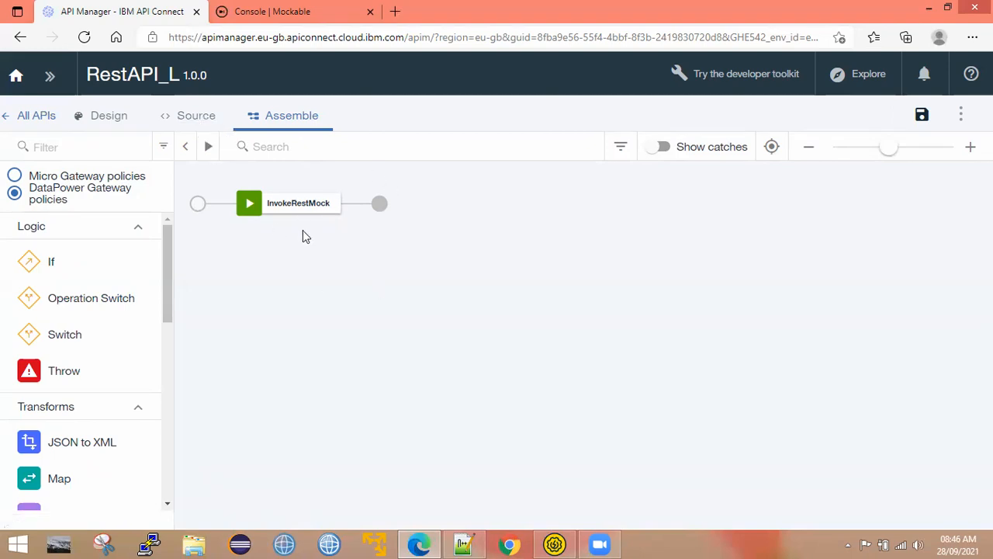
{"action": "left_click", "coordinate": [198, 120]}
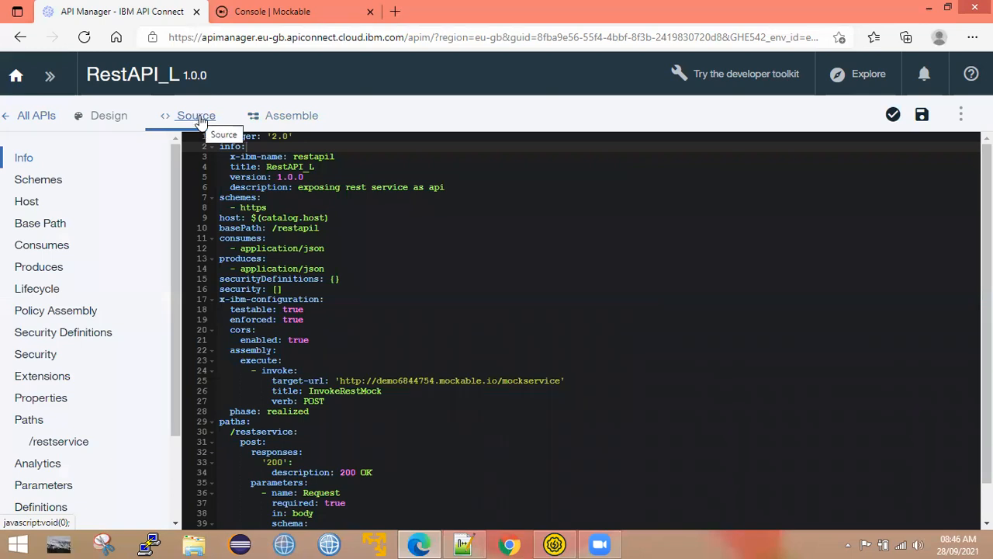
{"action": "left_click", "coordinate": [289, 118]}
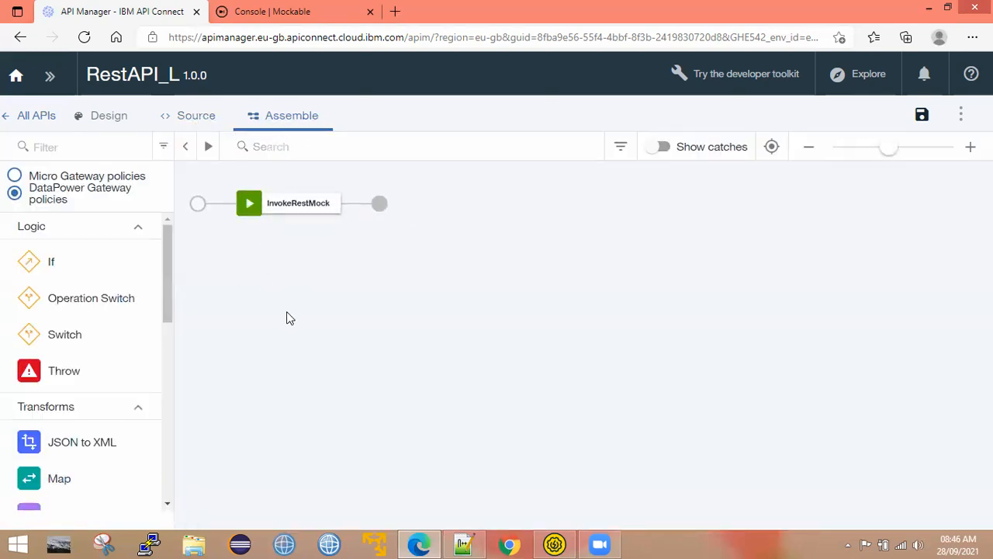